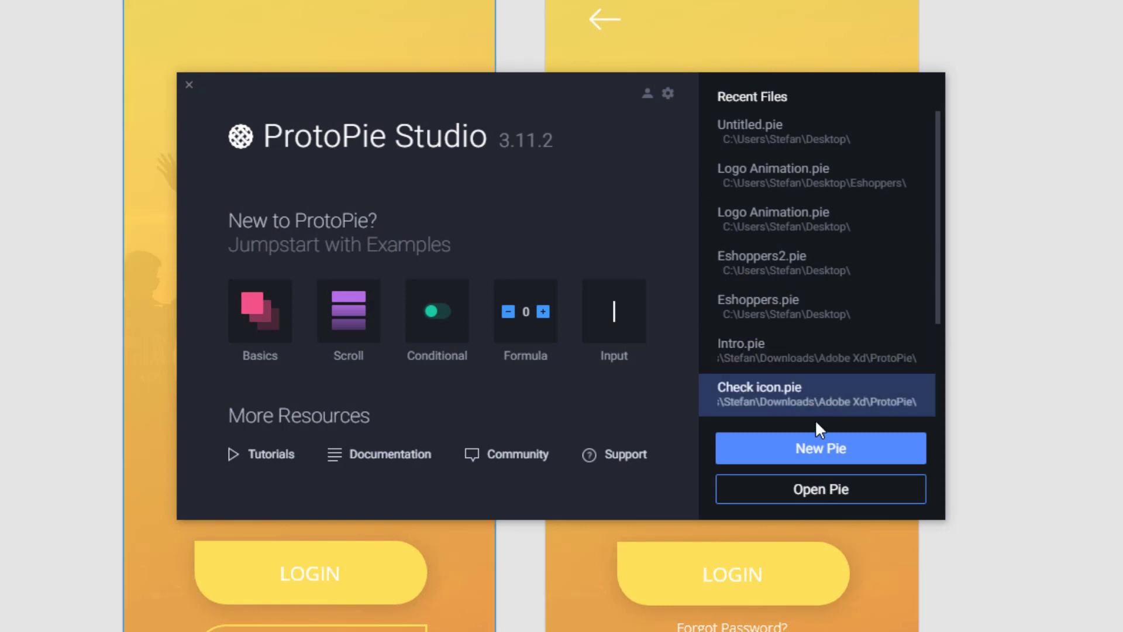
Step: Create a new blank pie and arrange the project and Preview windows side by side
{"action": "left_click", "coordinate": [869, 460]}
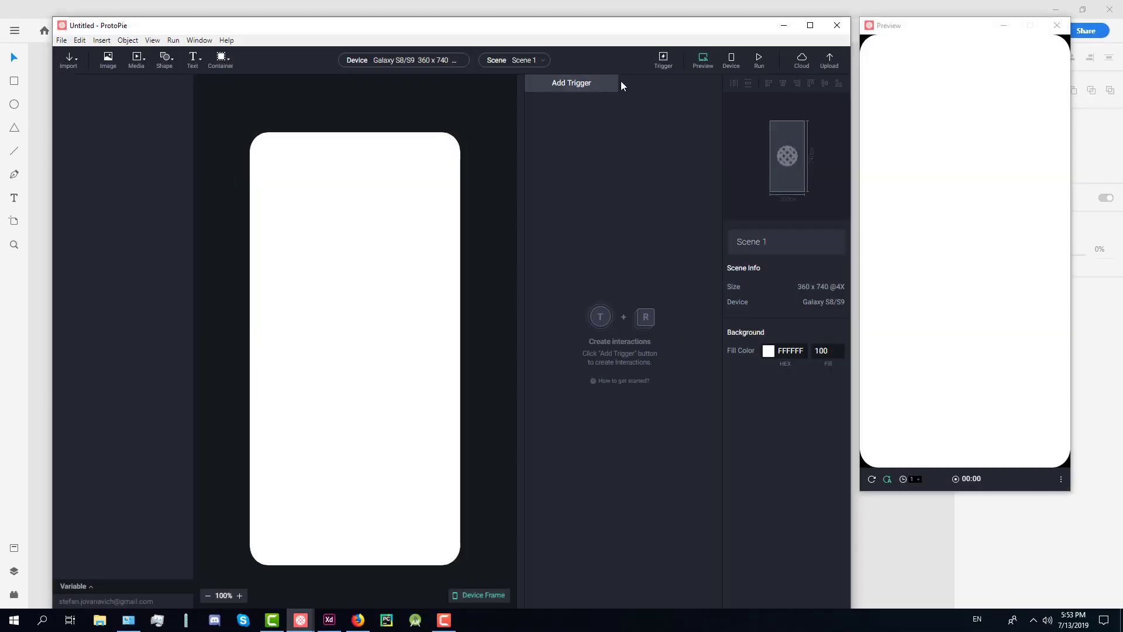
{"action": "left_click_drag", "start_coordinate": [567, 32], "coordinate": [515, 19]}
{"action": "left_click_drag", "start_coordinate": [800, 602], "coordinate": [903, 609]}
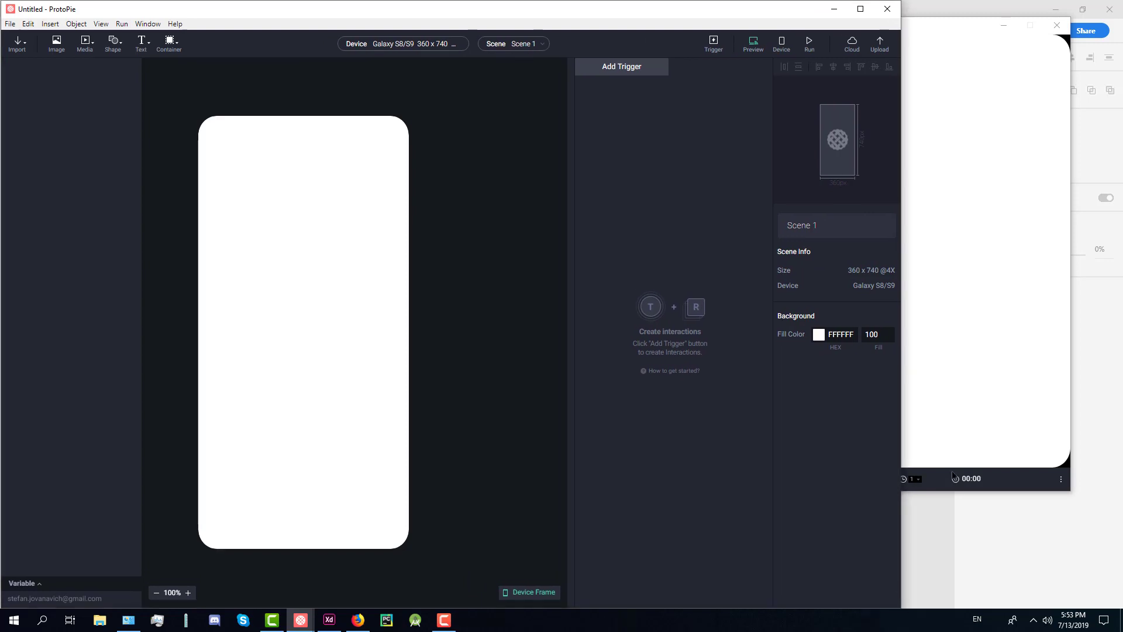
{"action": "left_click_drag", "start_coordinate": [957, 33], "coordinate": [1005, 23]}
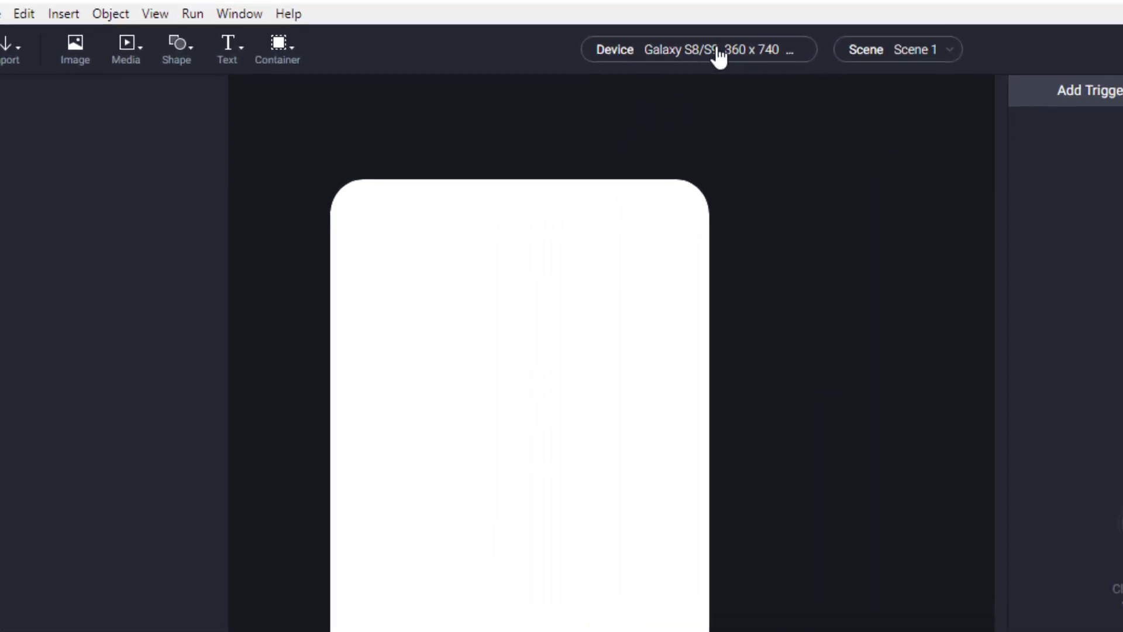
{"action": "left_click", "coordinate": [673, 71]}
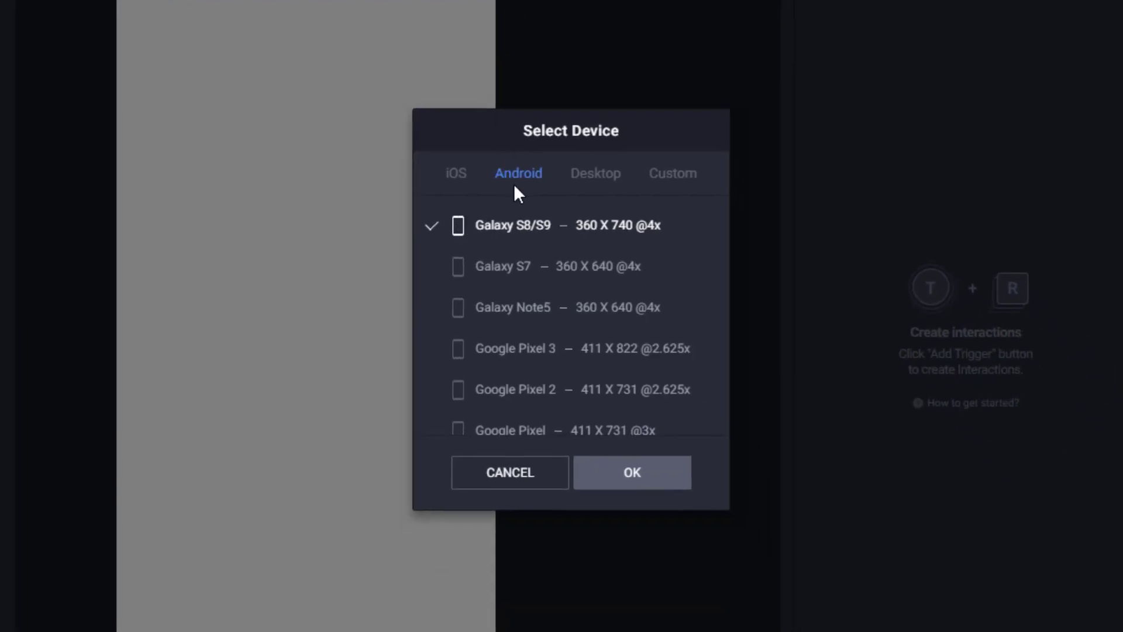
{"action": "left_click", "coordinate": [458, 175]}
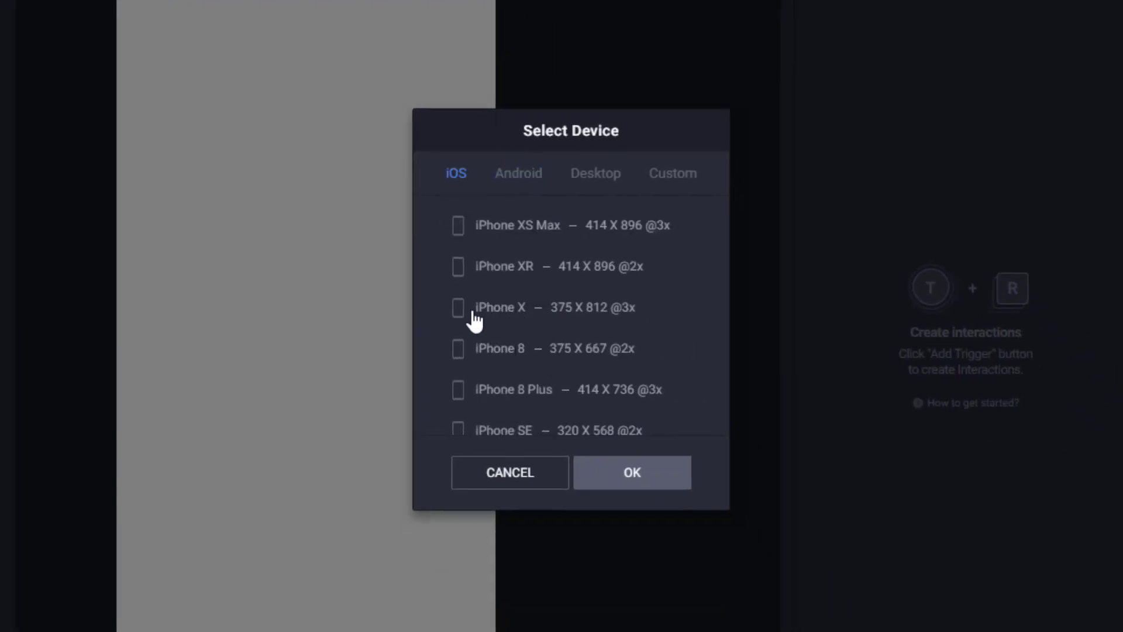
{"action": "left_click", "coordinate": [529, 316]}
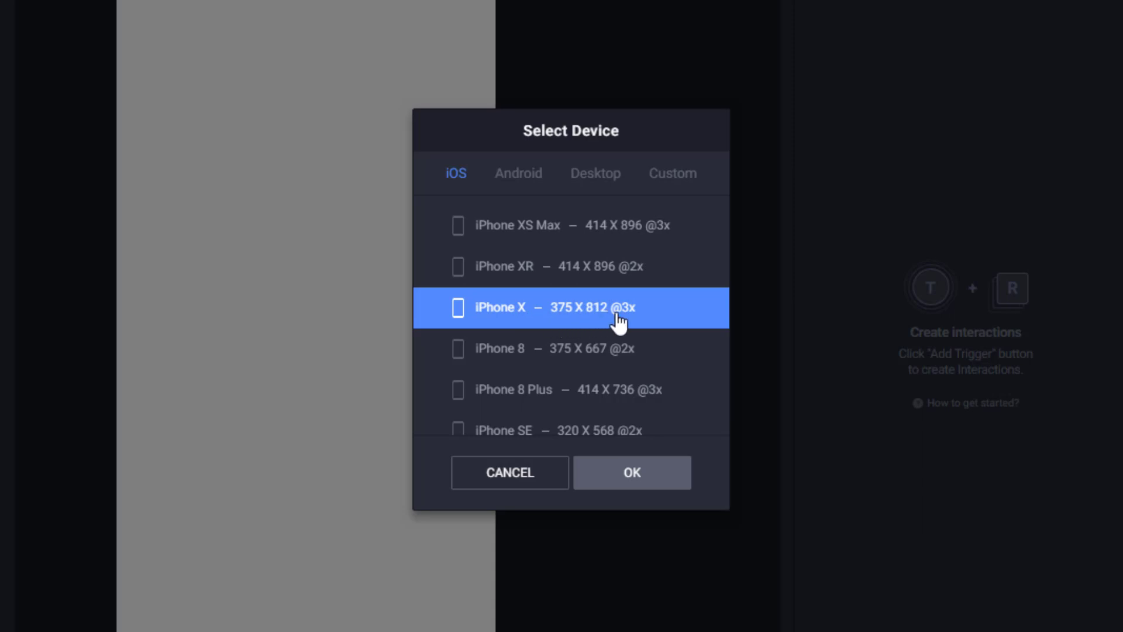
{"action": "left_click", "coordinate": [639, 483]}
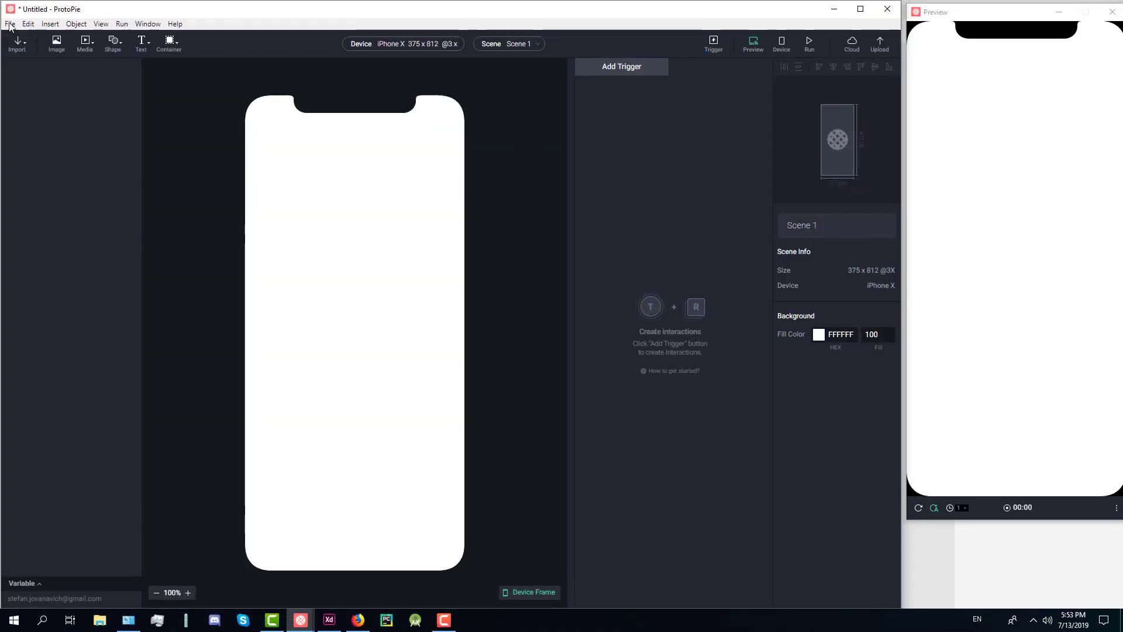
{"action": "left_click", "coordinate": [329, 620]}
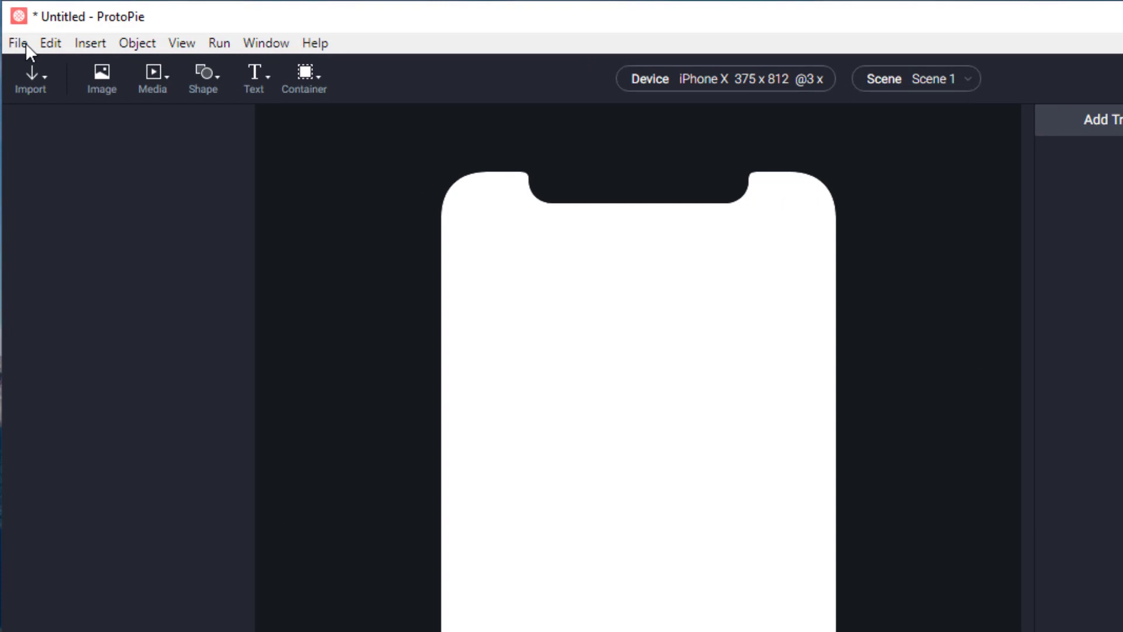
{"action": "left_click", "coordinate": [26, 44]}
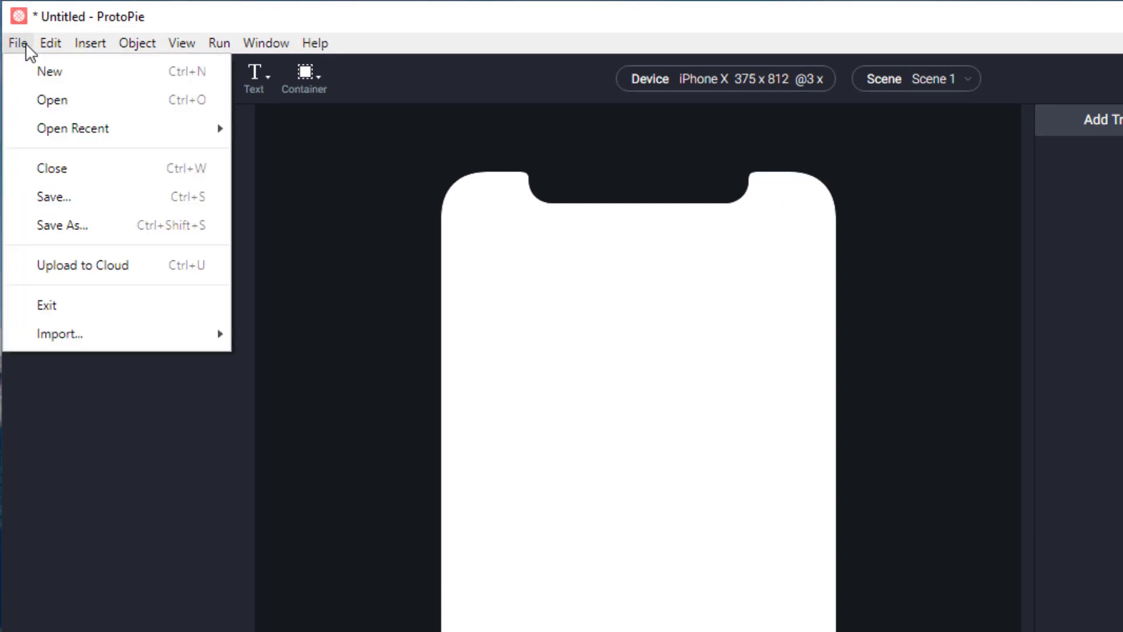
{"action": "mouse_move", "coordinate": [144, 339]}
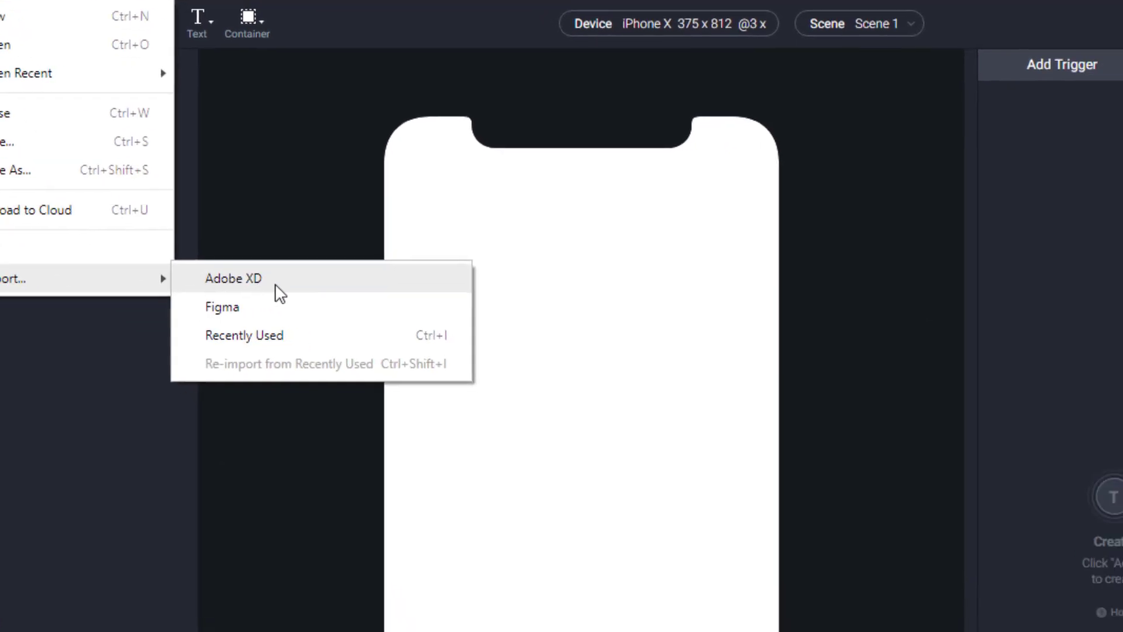
{"action": "left_click", "coordinate": [327, 337]}
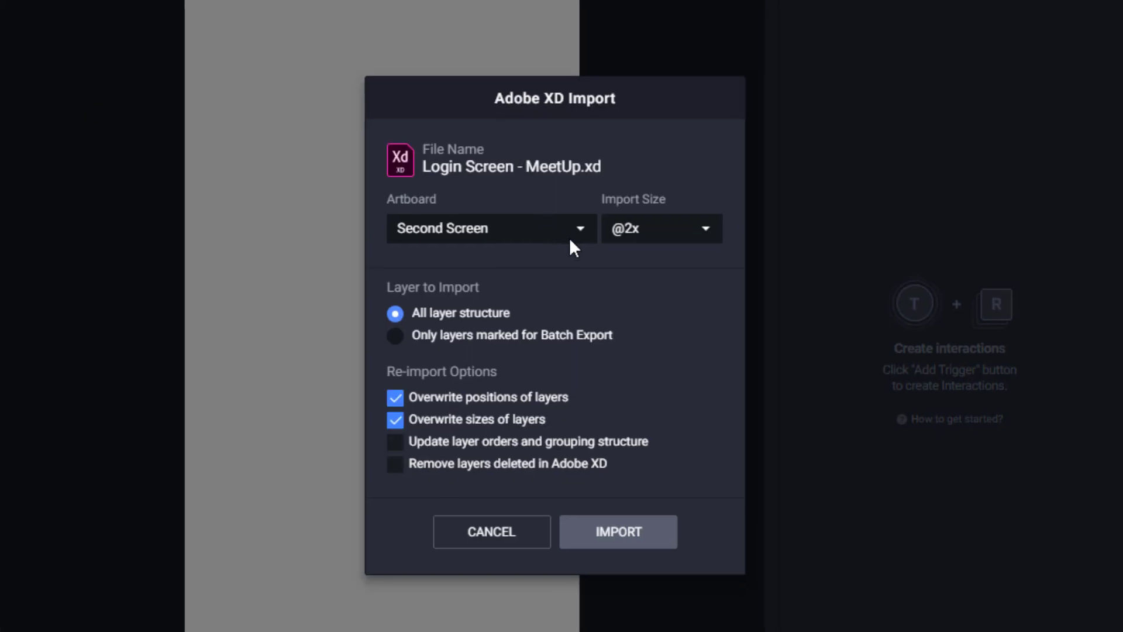
{"action": "left_click", "coordinate": [582, 236]}
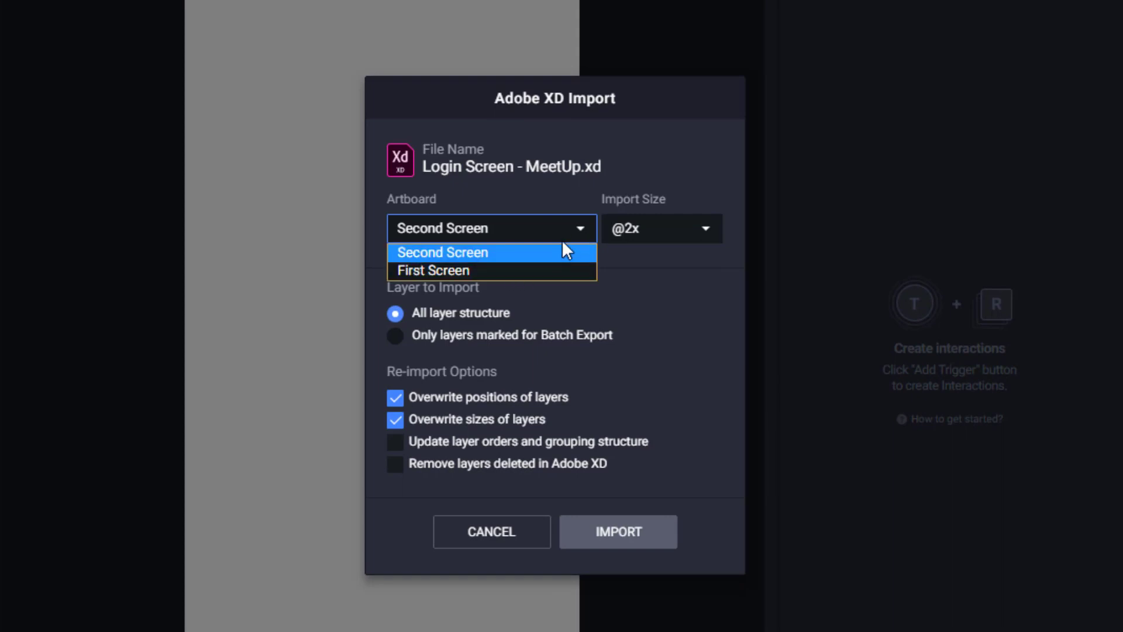
{"action": "left_click", "coordinate": [532, 270]}
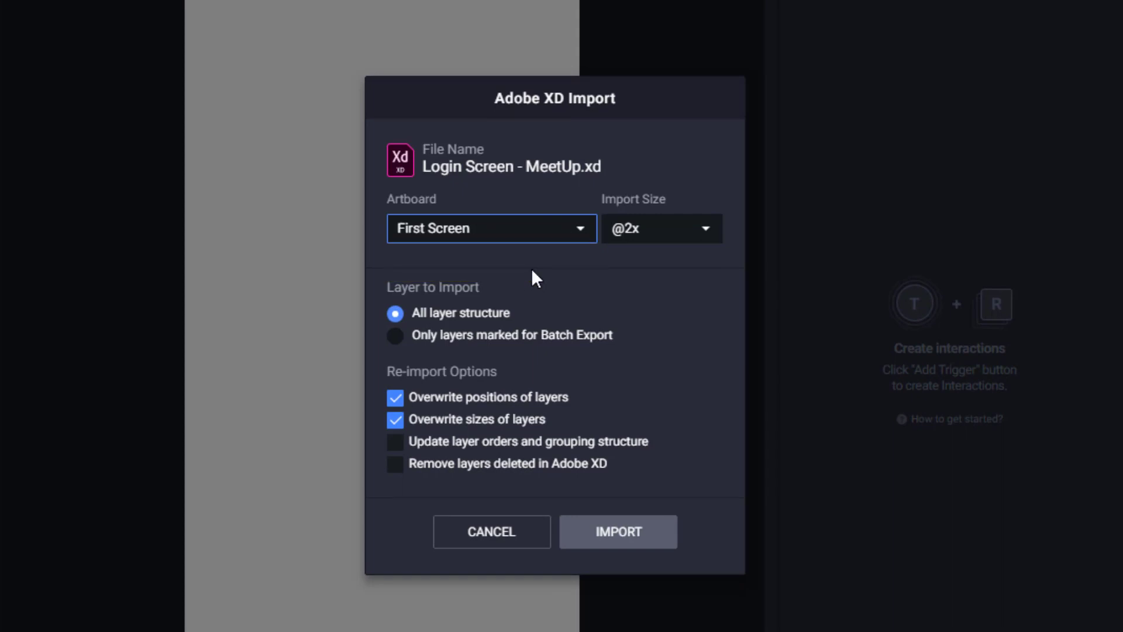
{"action": "left_click", "coordinate": [702, 234]}
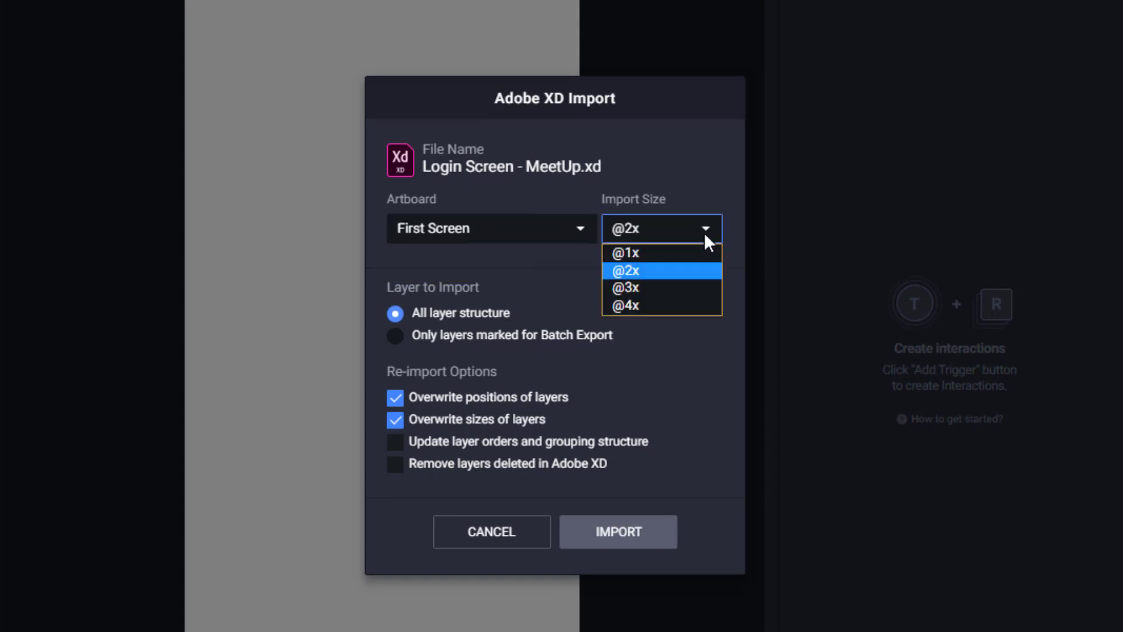
{"action": "left_click", "coordinate": [669, 288]}
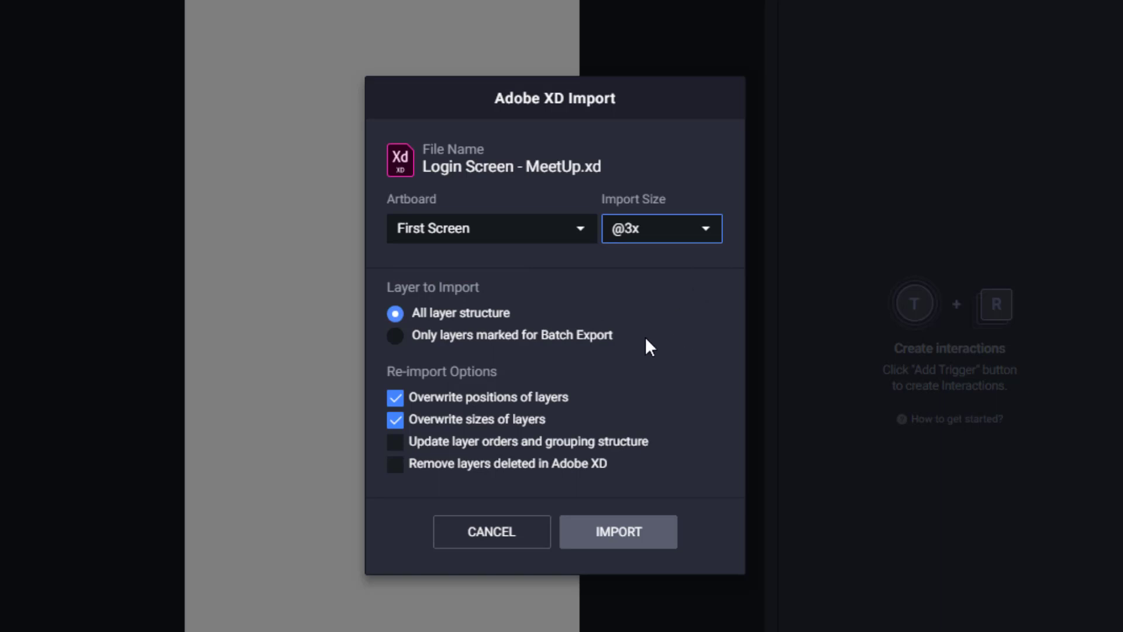
{"action": "left_click", "coordinate": [623, 536]}
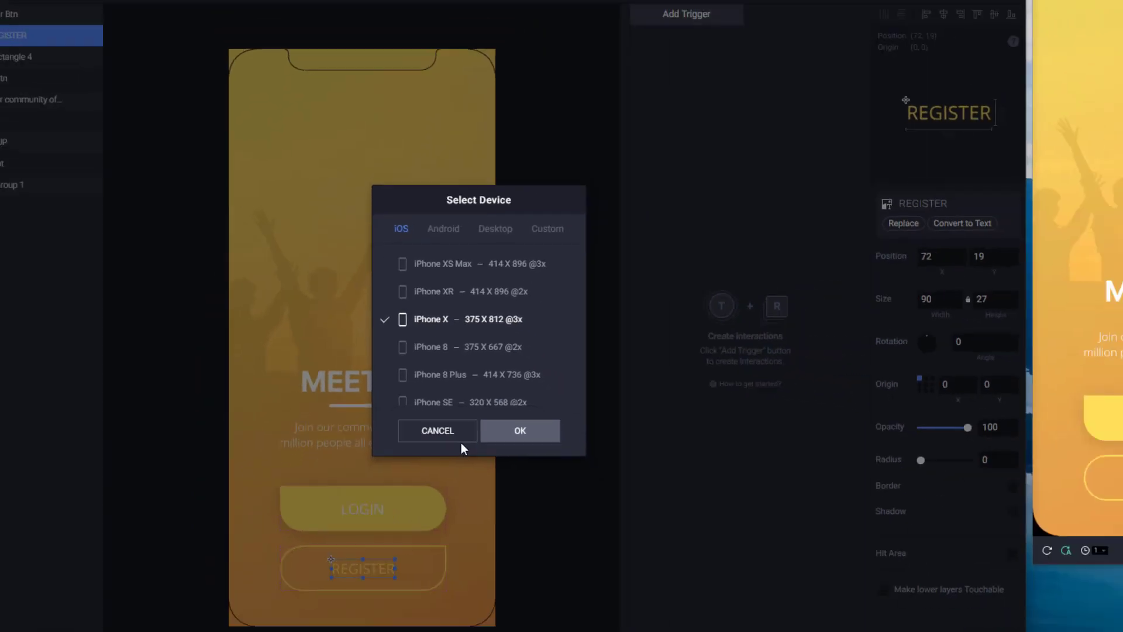
{"action": "left_click", "coordinate": [491, 485]}
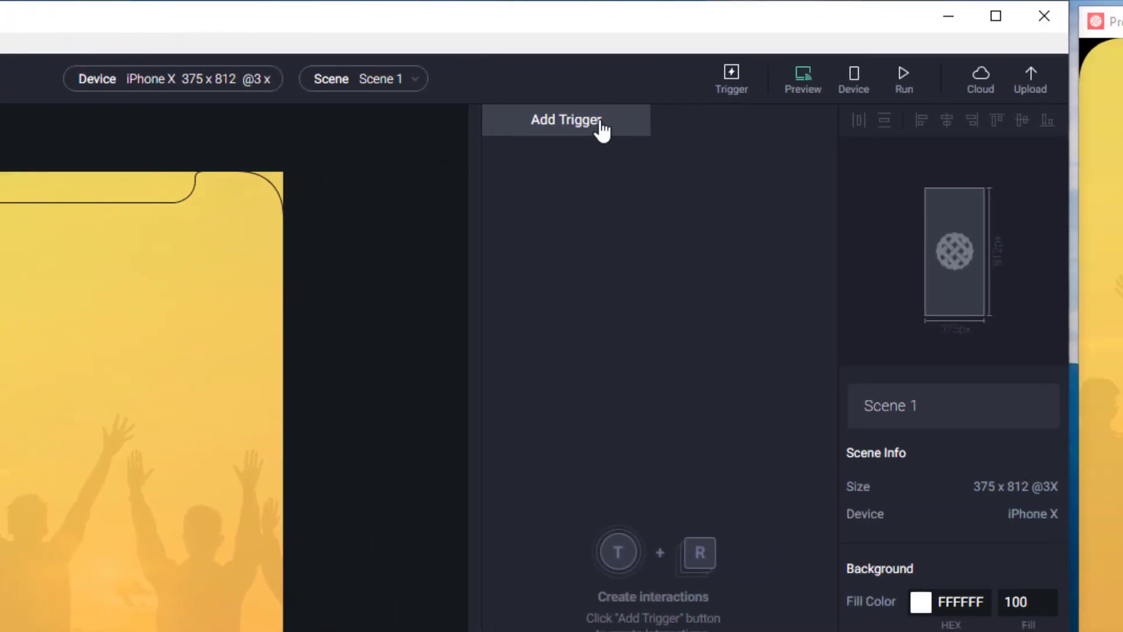
Step: Add a Start trigger to Scene 1's interactions
{"action": "left_click", "coordinate": [575, 131]}
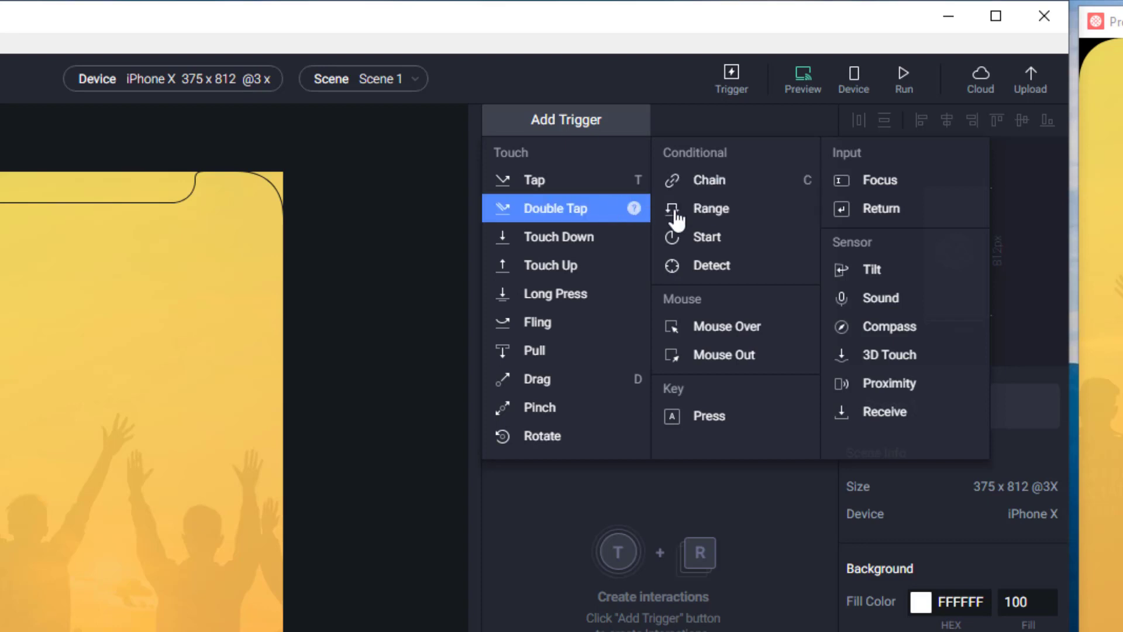
{"action": "left_click", "coordinate": [736, 247]}
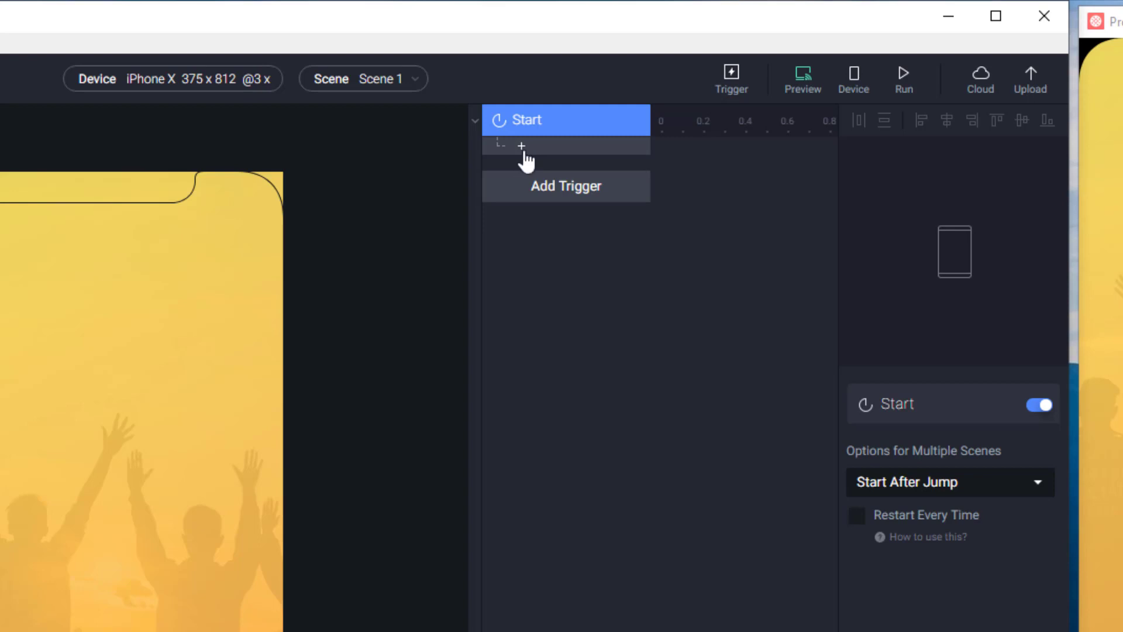
Step: Note MEET UP's position, then add a Start Move response targeting X 101, Y 442
{"action": "left_click", "coordinate": [153, 605]}
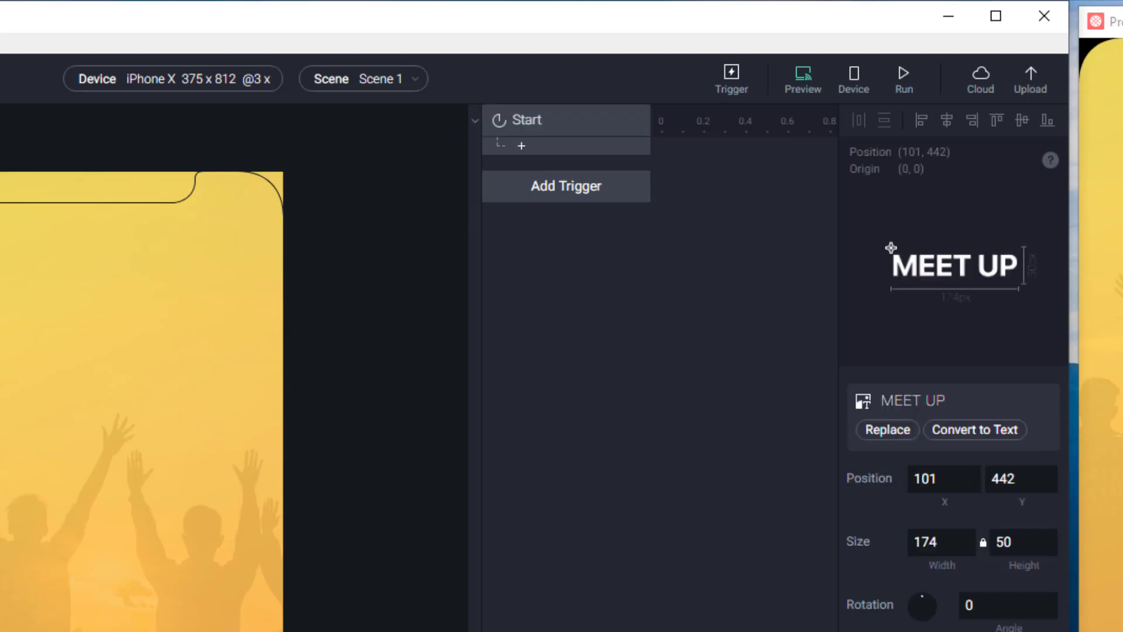
{"action": "left_click", "coordinate": [950, 482]}
{"action": "double_click", "coordinate": [951, 483]}
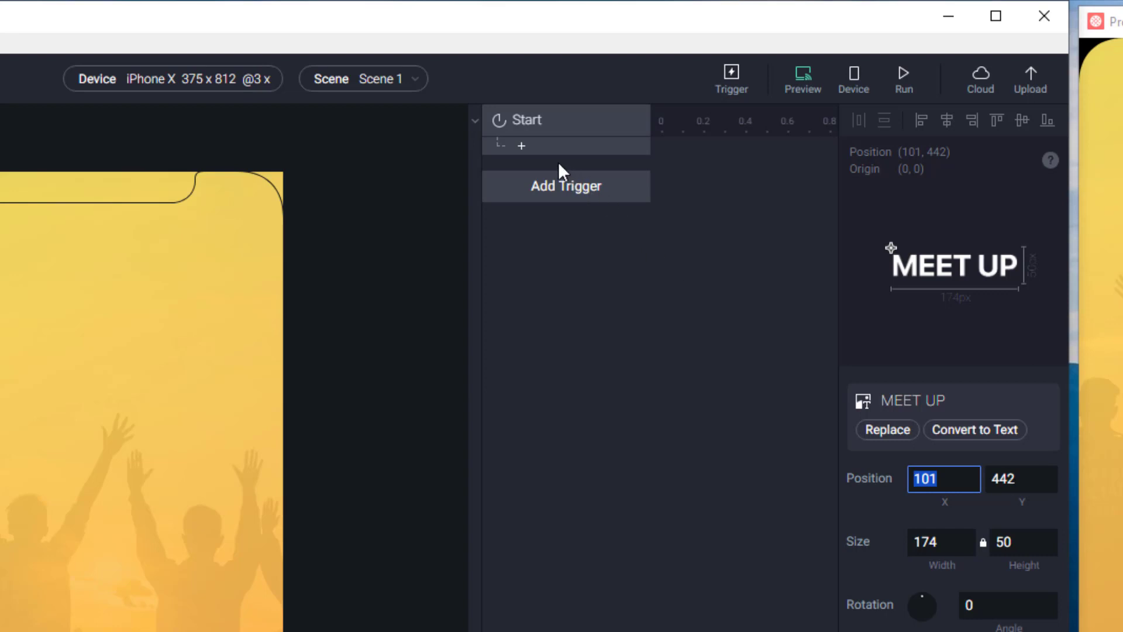
{"action": "left_click", "coordinate": [521, 146]}
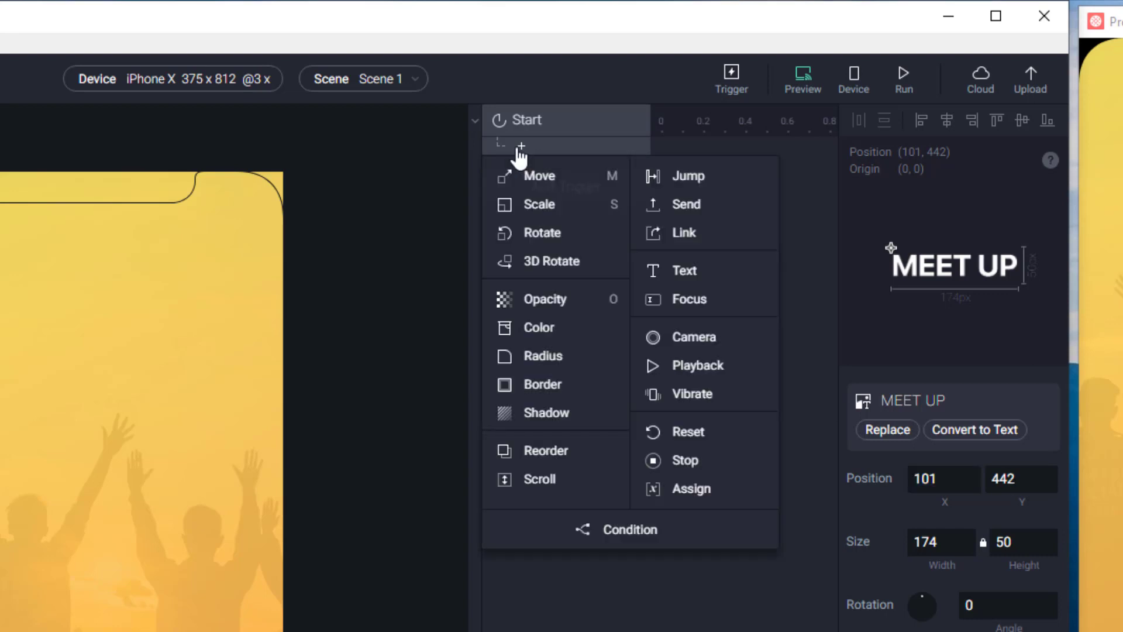
{"action": "left_click", "coordinate": [555, 193]}
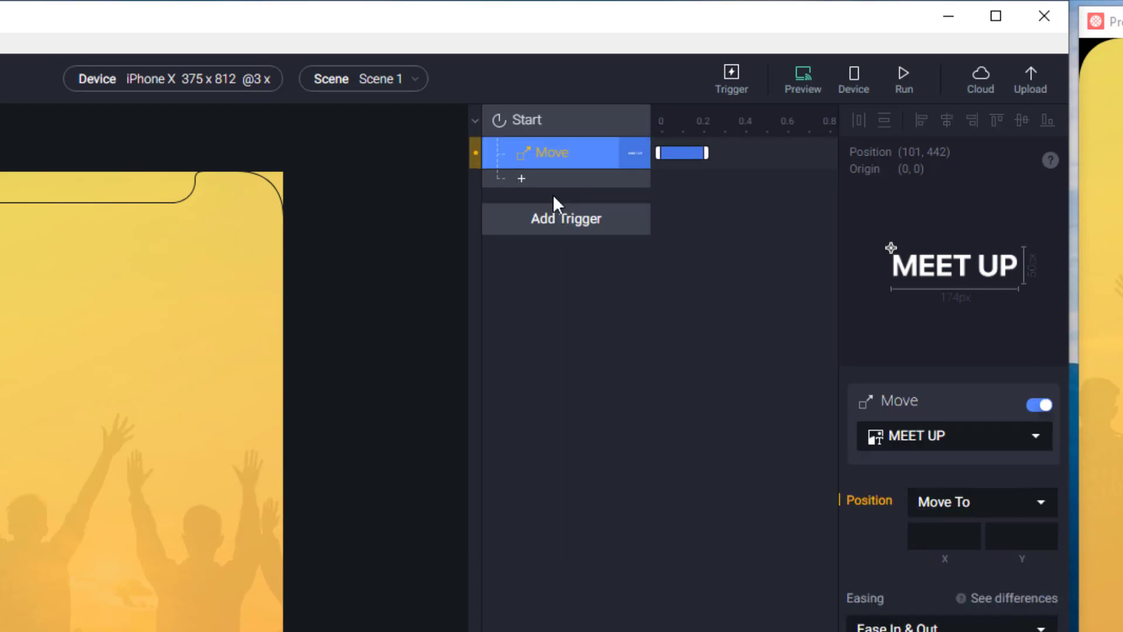
{"action": "left_click", "coordinate": [952, 533]}
{"action": "type", "text": "101"}
{"action": "left_click", "coordinate": [1028, 537]}
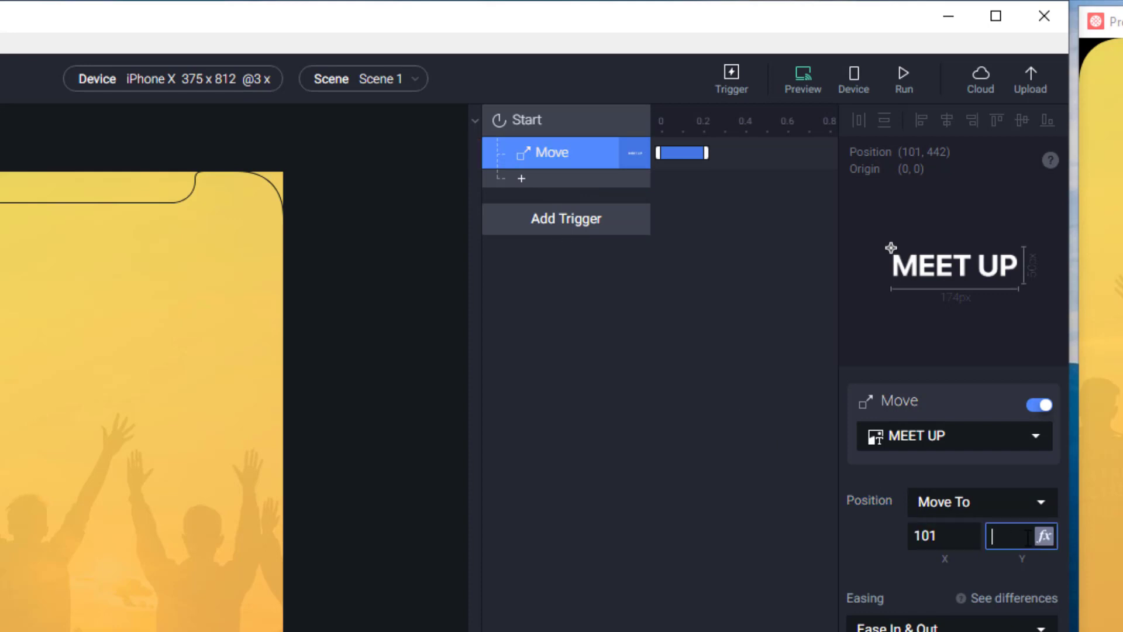
{"action": "type", "text": "442"}
Step: Give the MEET UP Move Quint easing and a 0.7 s duration
{"action": "left_click", "coordinate": [708, 543]}
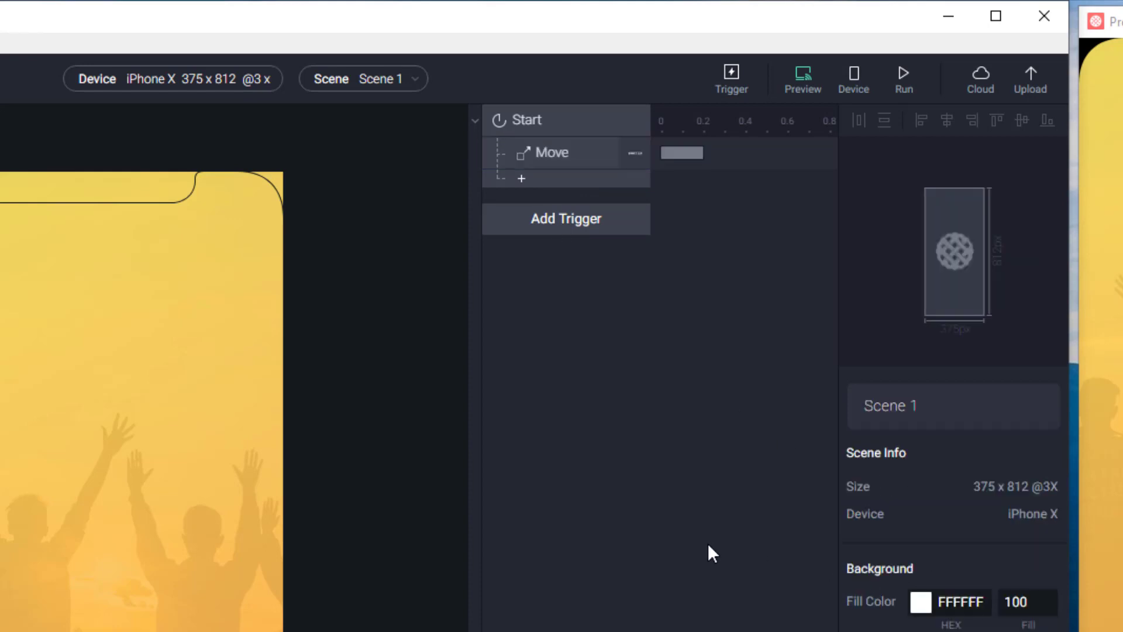
{"action": "left_click", "coordinate": [560, 155]}
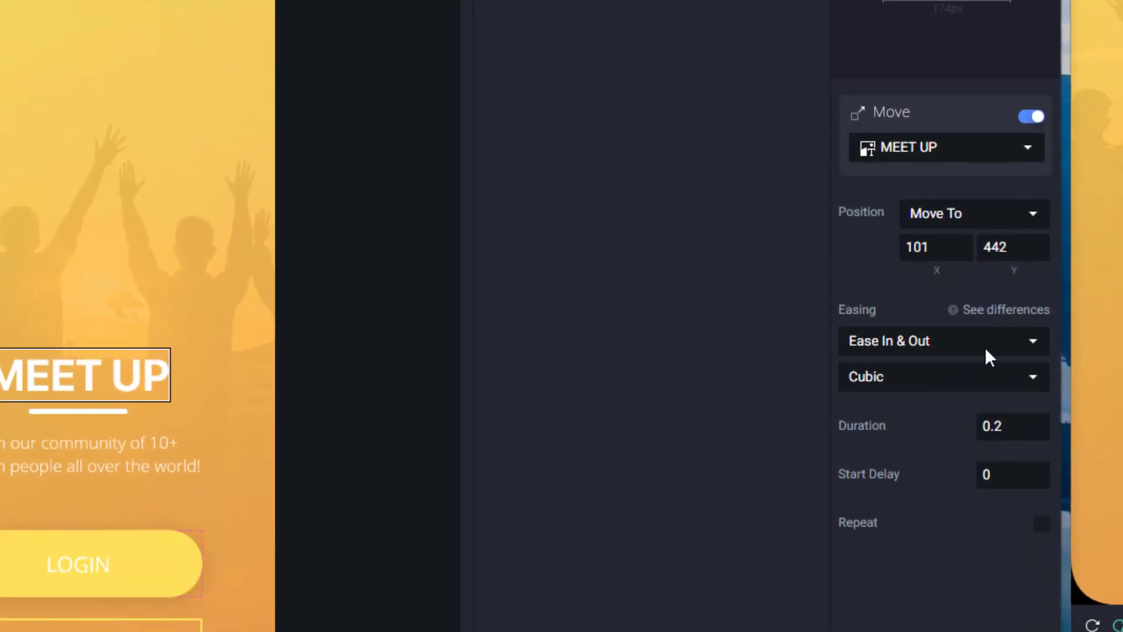
{"action": "left_click", "coordinate": [957, 373]}
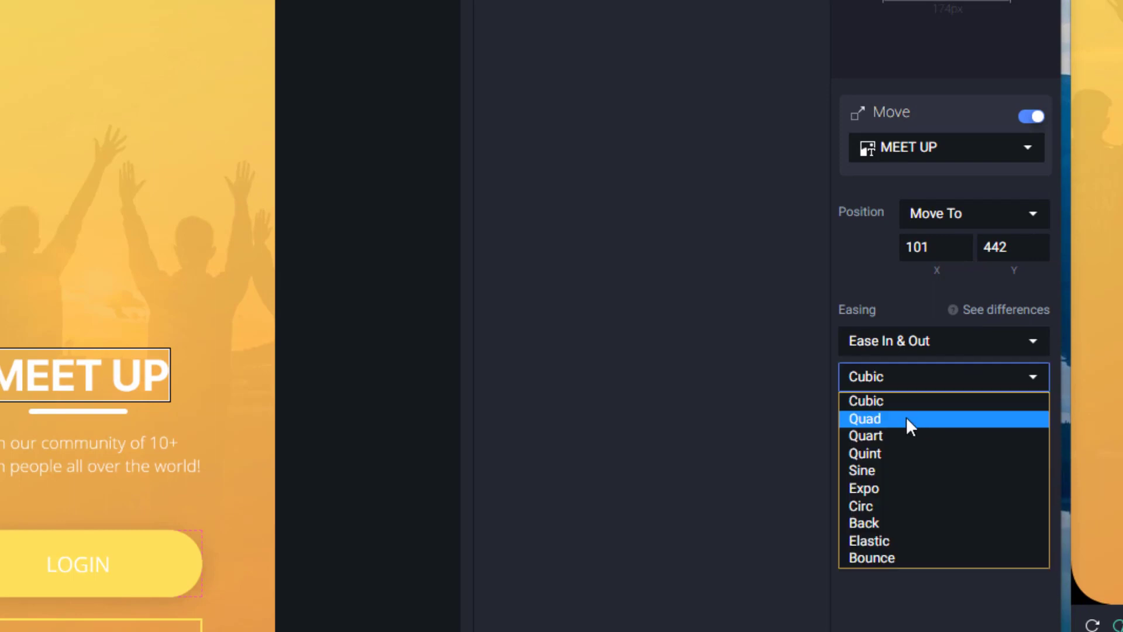
{"action": "left_click", "coordinate": [898, 454]}
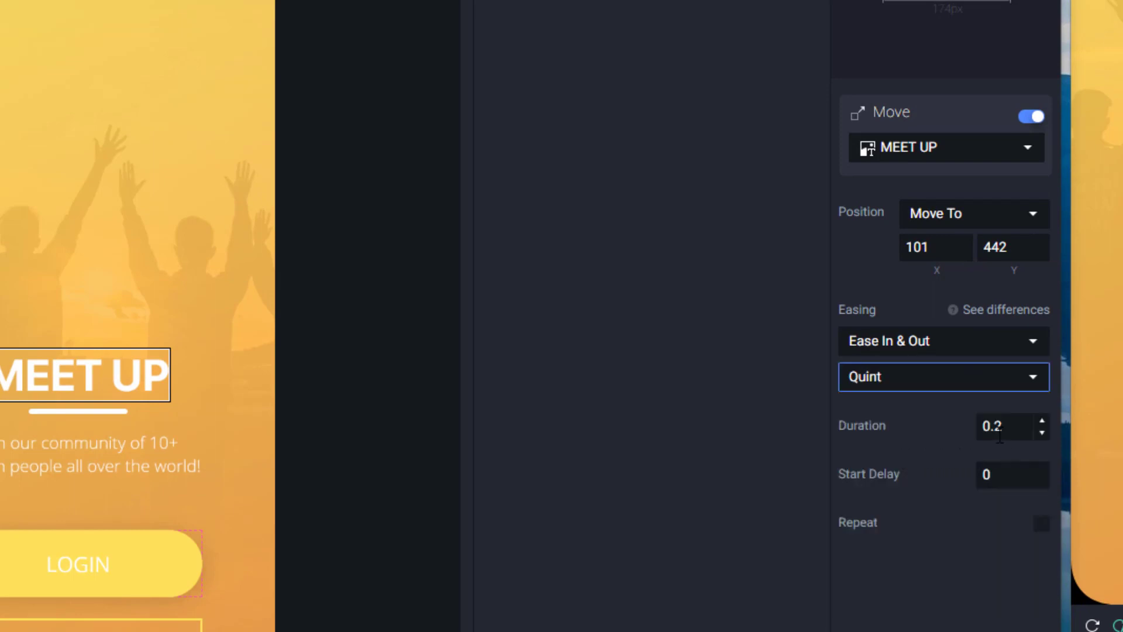
{"action": "double_click", "coordinate": [1009, 434]}
{"action": "type", "text": "7"}
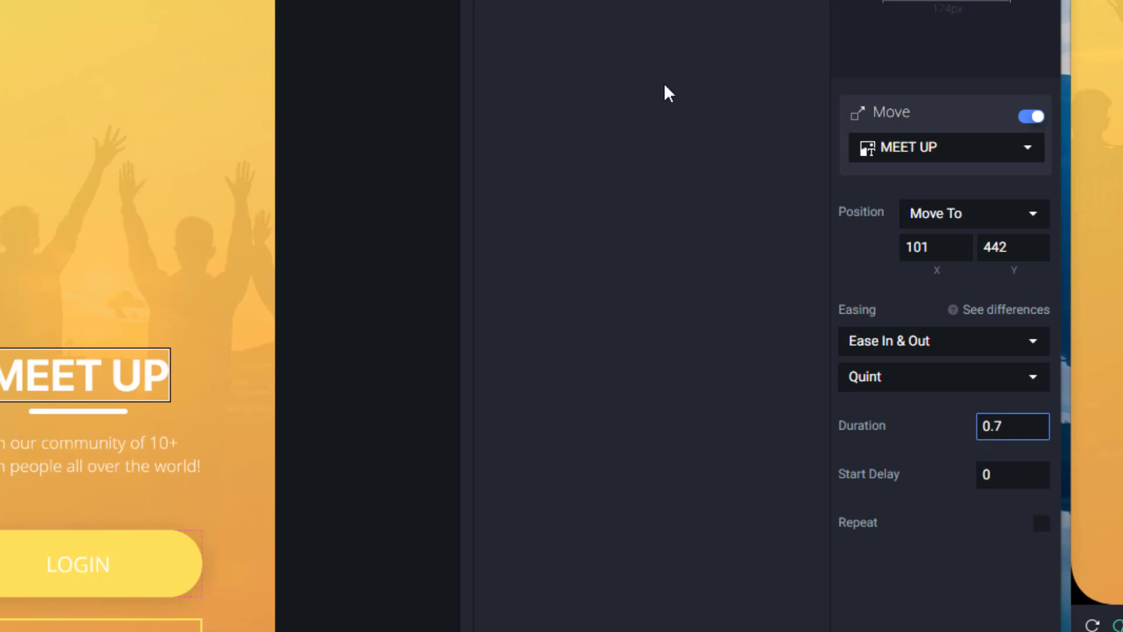
{"action": "left_click", "coordinate": [667, 93]}
Step: Drag MEET UP above the screen to (101, -75) and replay the slide-in in the preview
{"action": "left_click", "coordinate": [360, 501]}
{"action": "left_click_drag", "start_coordinate": [540, 581], "coordinate": [551, 33]}
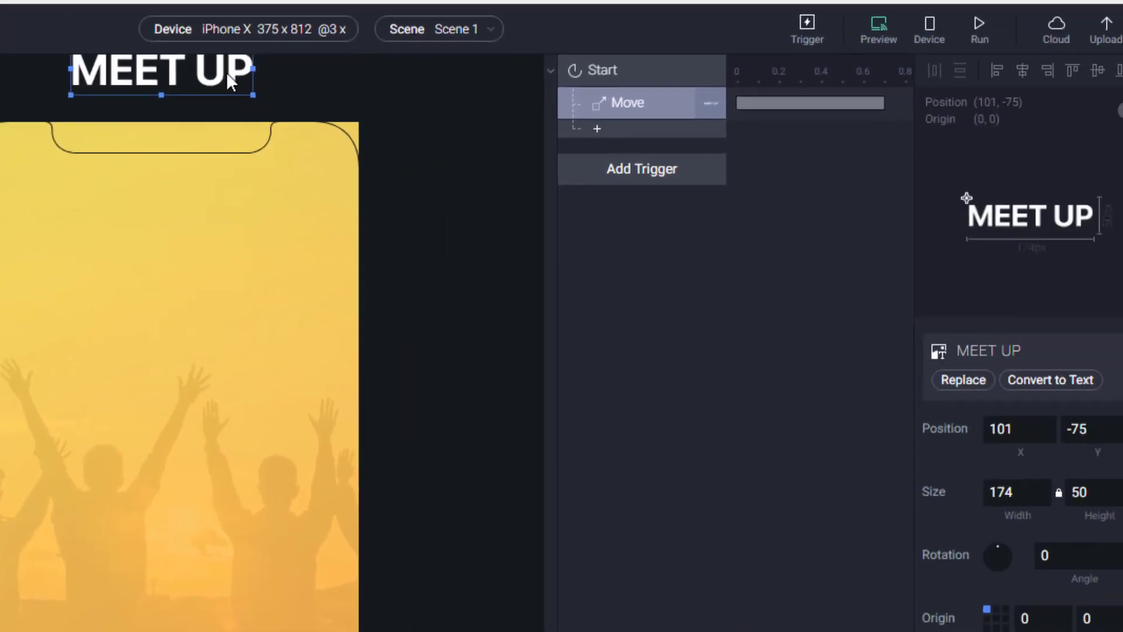
{"action": "left_click", "coordinate": [875, 26]}
{"action": "left_click", "coordinate": [570, 91]}
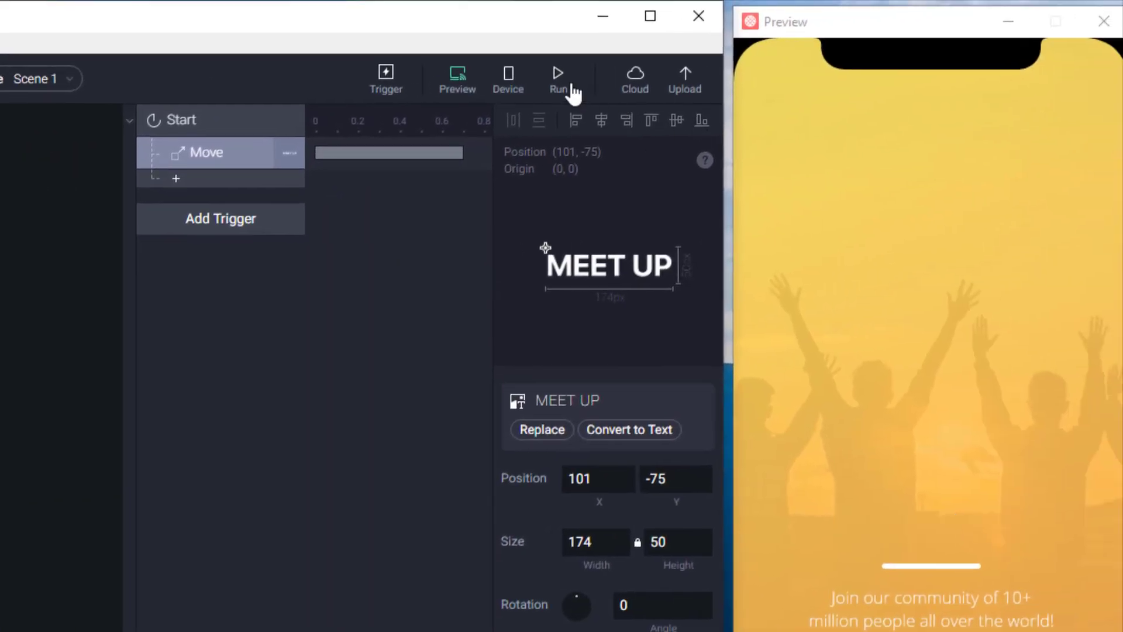
{"action": "left_click", "coordinate": [545, 96]}
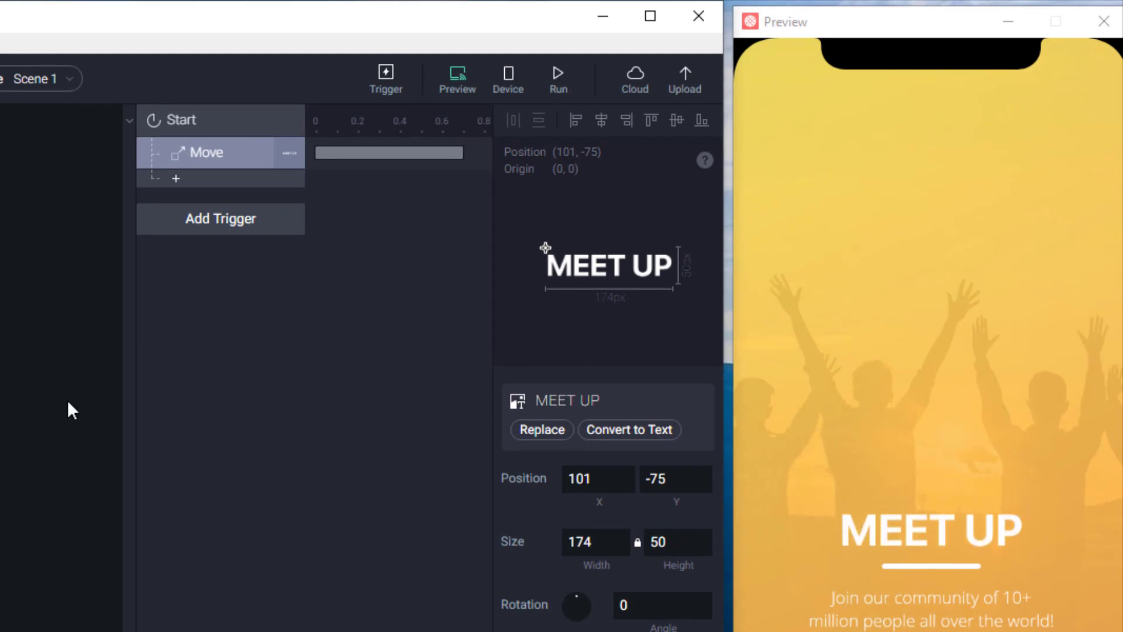
{"action": "key", "text": "Tab"}
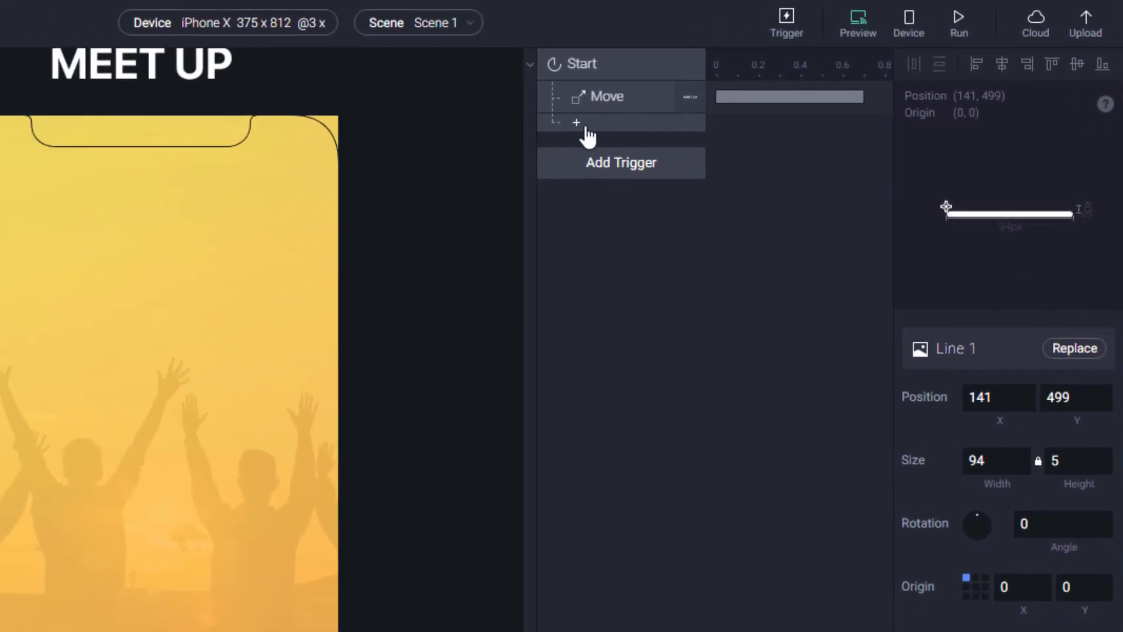
Step: Add a Start Scale response for Line 1 with a target size of 94 × 5
{"action": "left_click", "coordinate": [578, 124]}
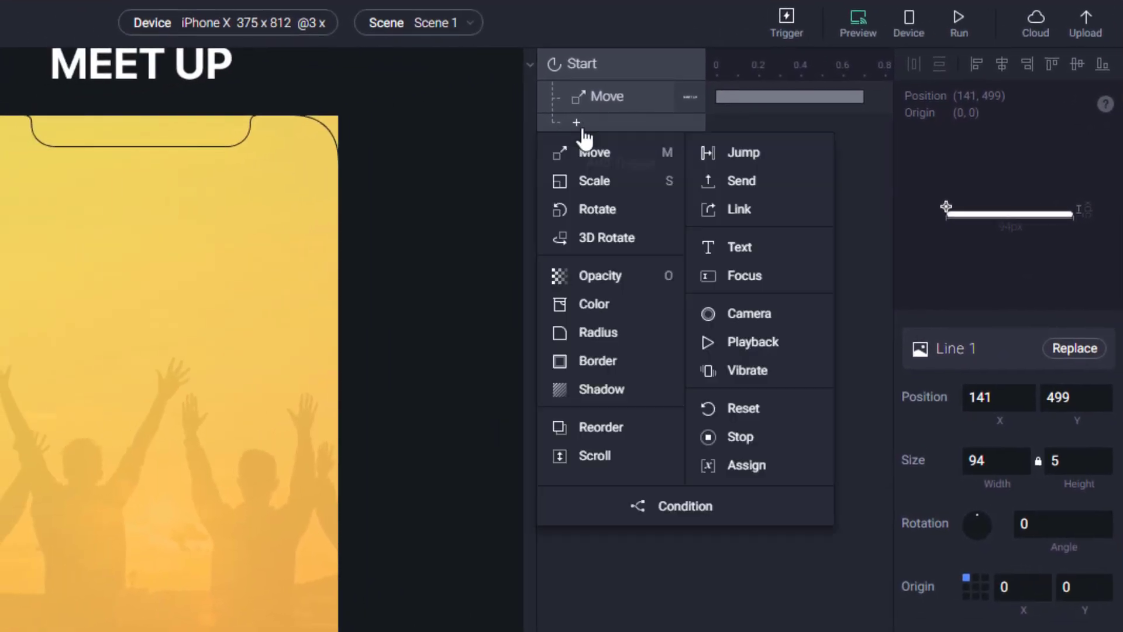
{"action": "left_click", "coordinate": [603, 181]}
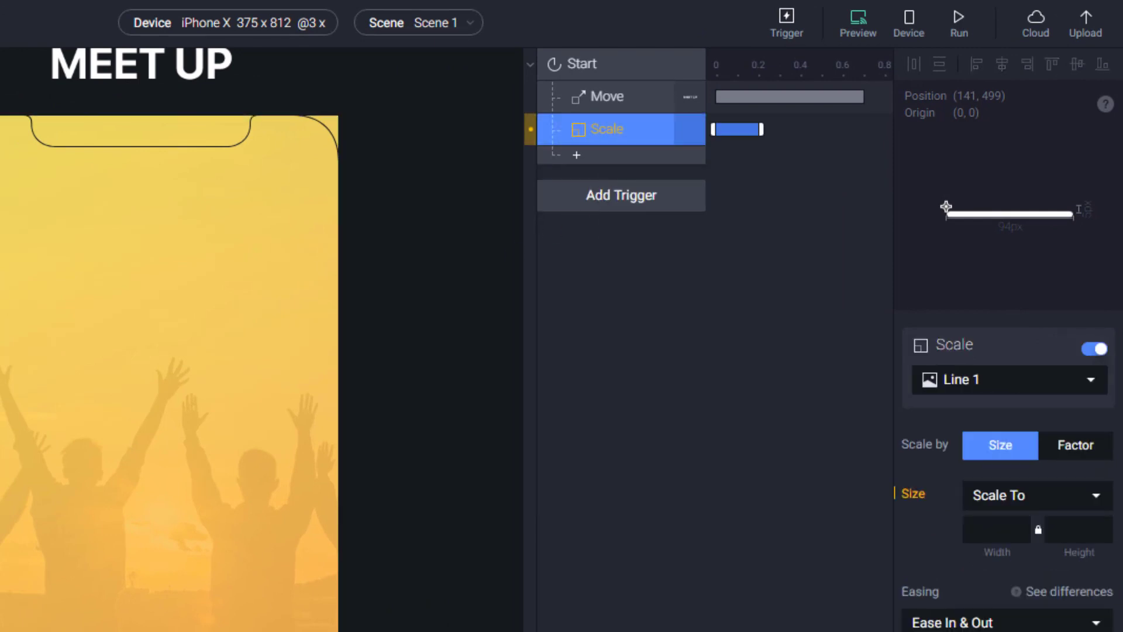
{"action": "left_click", "coordinate": [775, 606]}
{"action": "left_click", "coordinate": [996, 462]}
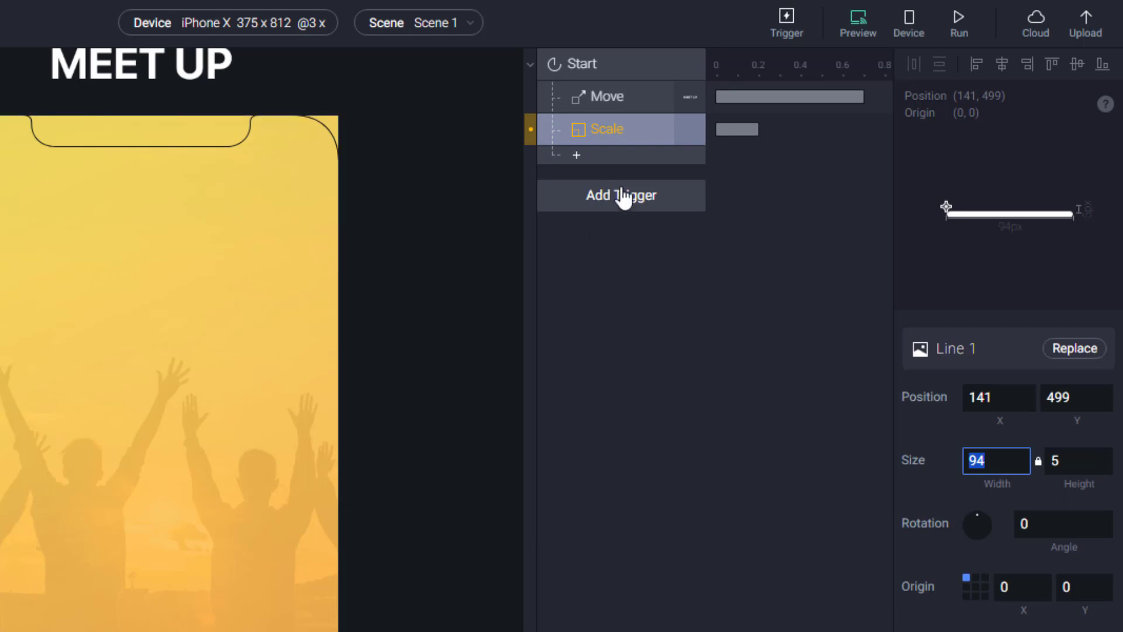
{"action": "left_click", "coordinate": [613, 135]}
{"action": "left_click", "coordinate": [979, 528]}
{"action": "type", "text": "94"}
{"action": "left_click", "coordinate": [1080, 536]}
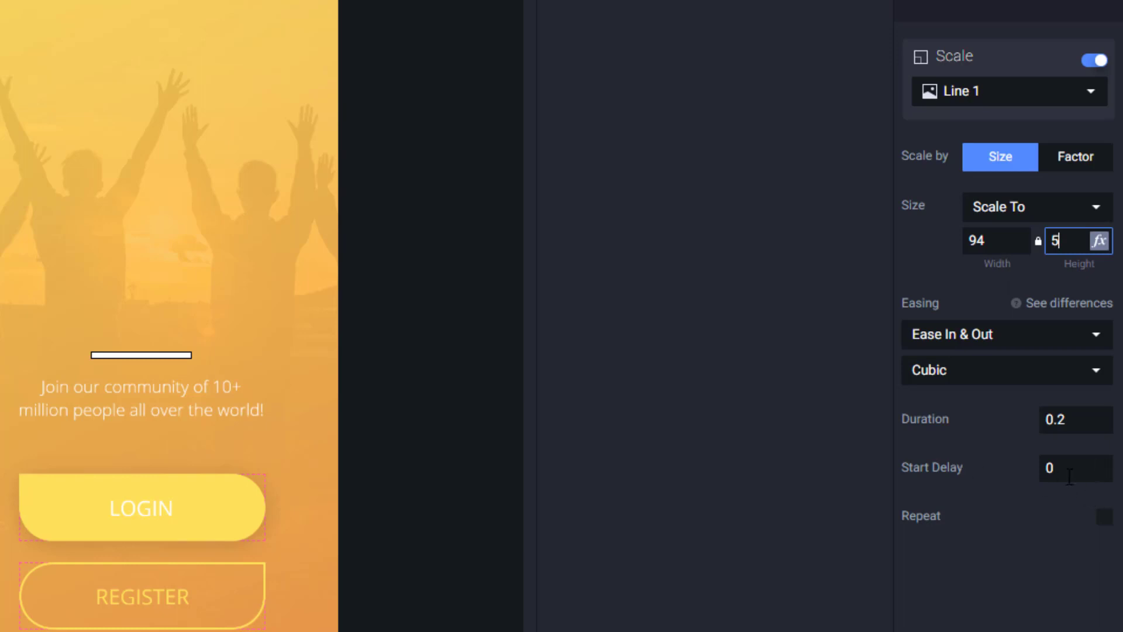
Step: Set the Line 1 scale to a 0.5 s duration with a 0.7 s start delay
{"action": "left_click", "coordinate": [1061, 419]}
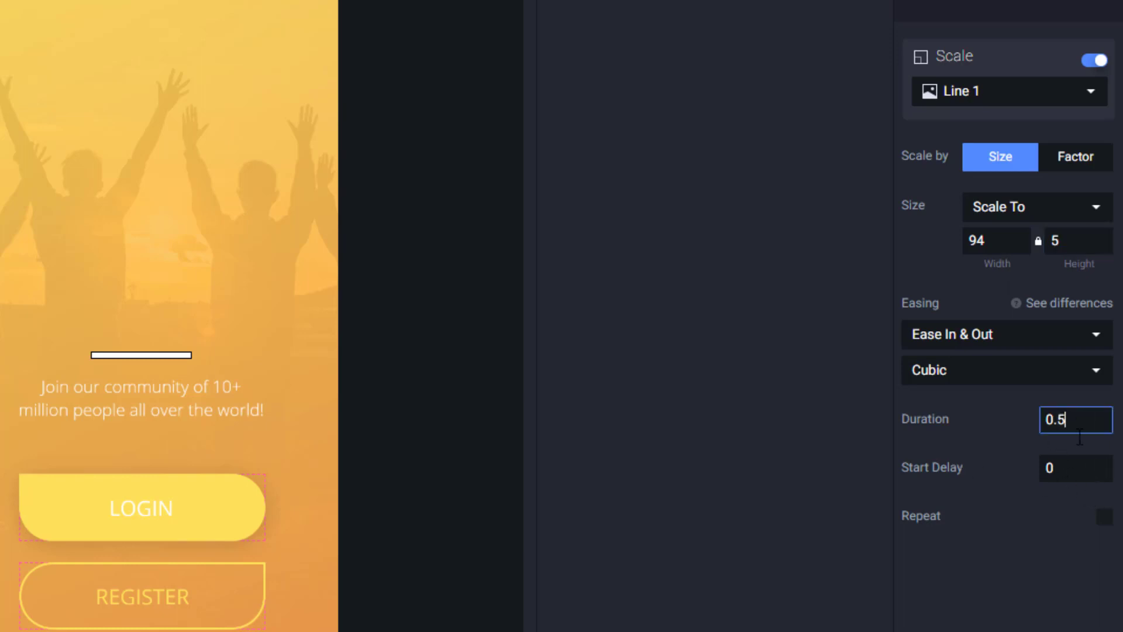
{"action": "key", "text": "Tab"}
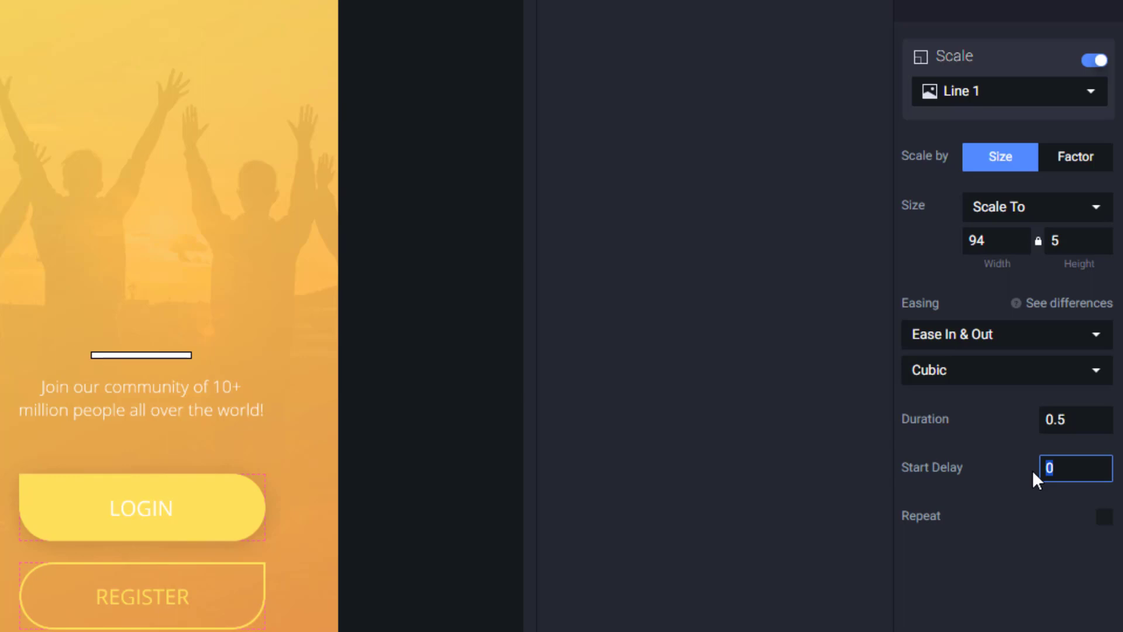
{"action": "type", "text": "0.7"}
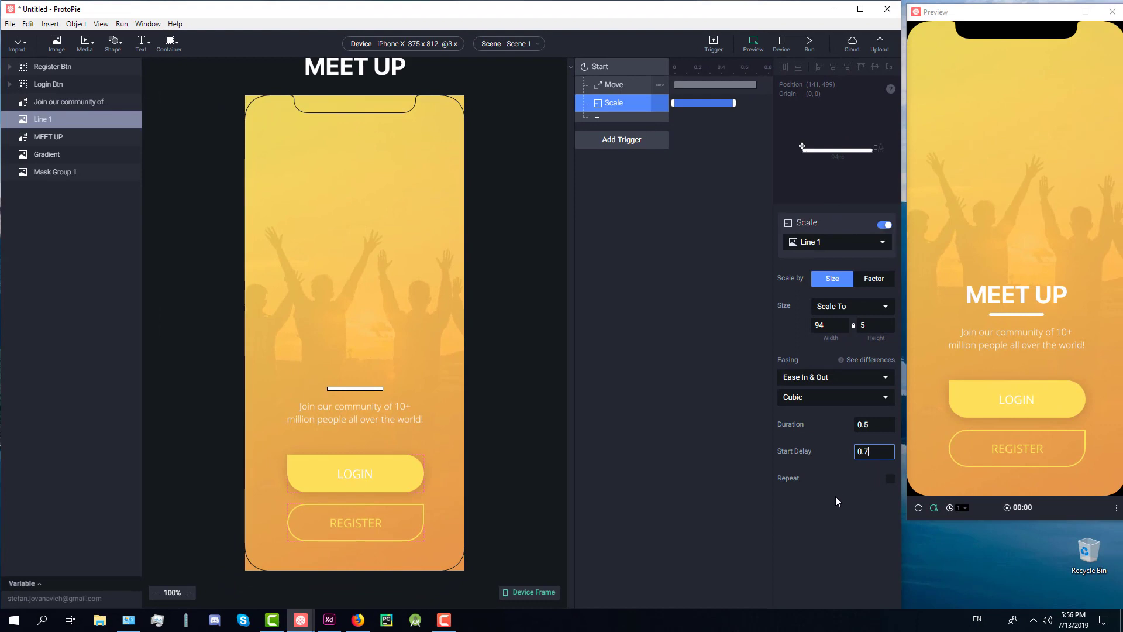
{"action": "key", "text": "Return"}
Step: Collapse Line 1's width to 0 and preview the scale animation
{"action": "left_click", "coordinate": [343, 390]}
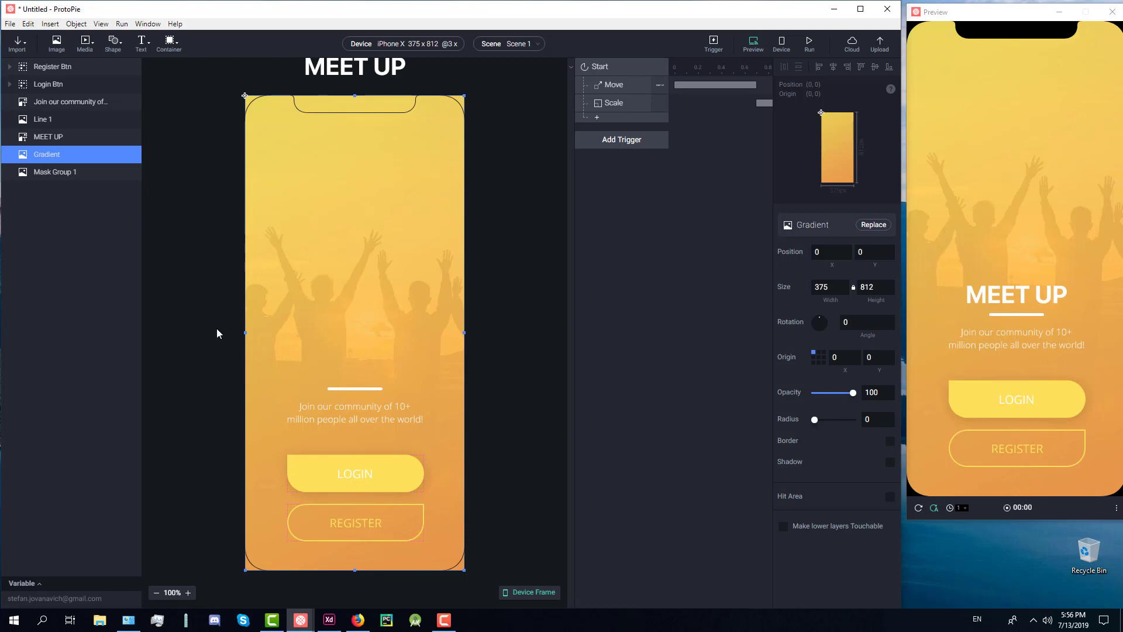
{"action": "left_click", "coordinate": [217, 329]}
{"action": "left_click", "coordinate": [373, 390]}
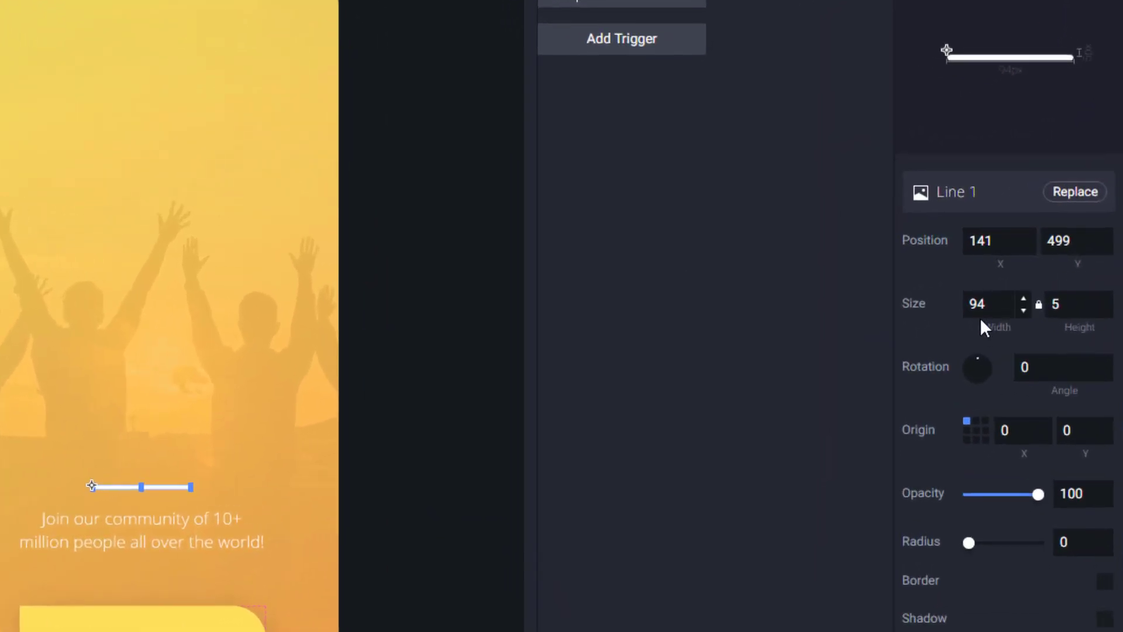
{"action": "left_click", "coordinate": [823, 290]}
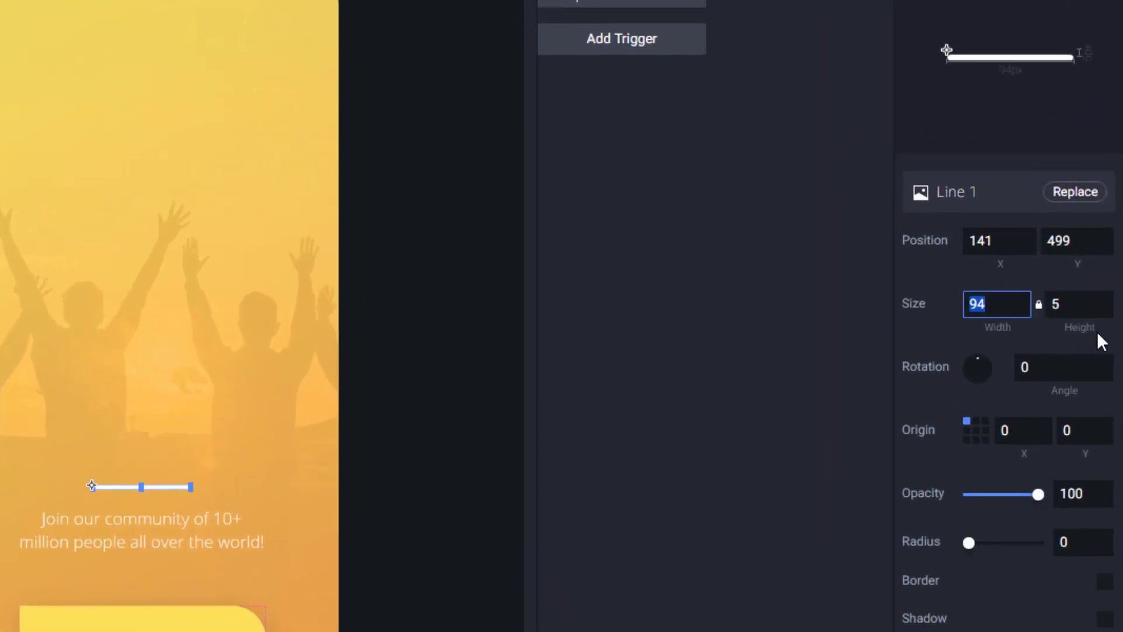
{"action": "type", "text": "0"}
{"action": "key", "text": "Tab"}
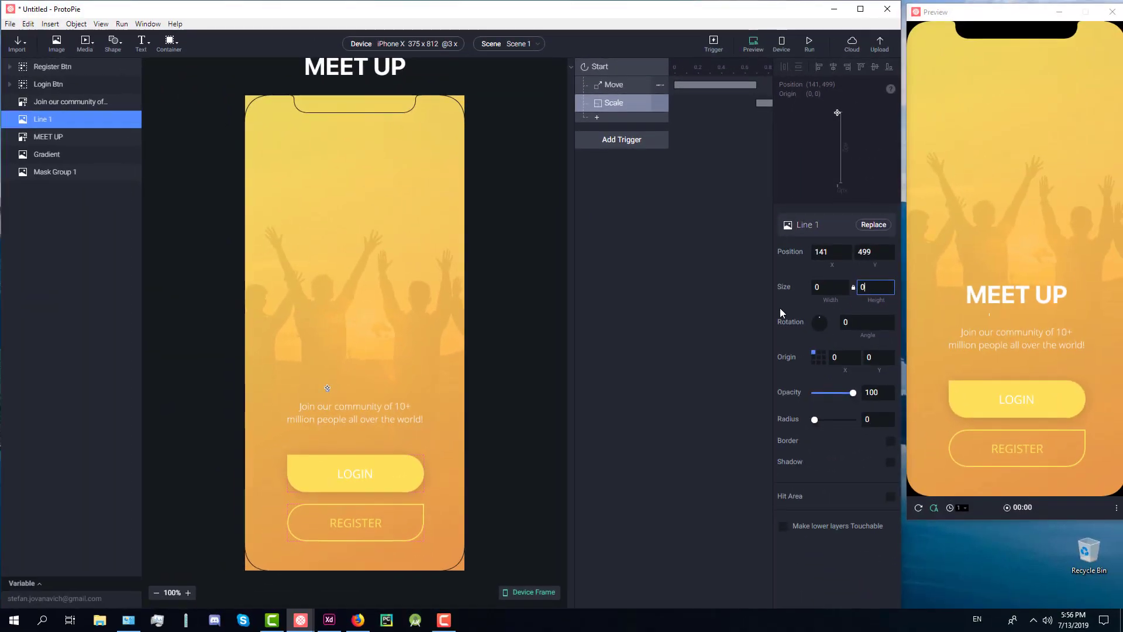
{"action": "left_click", "coordinate": [703, 311]}
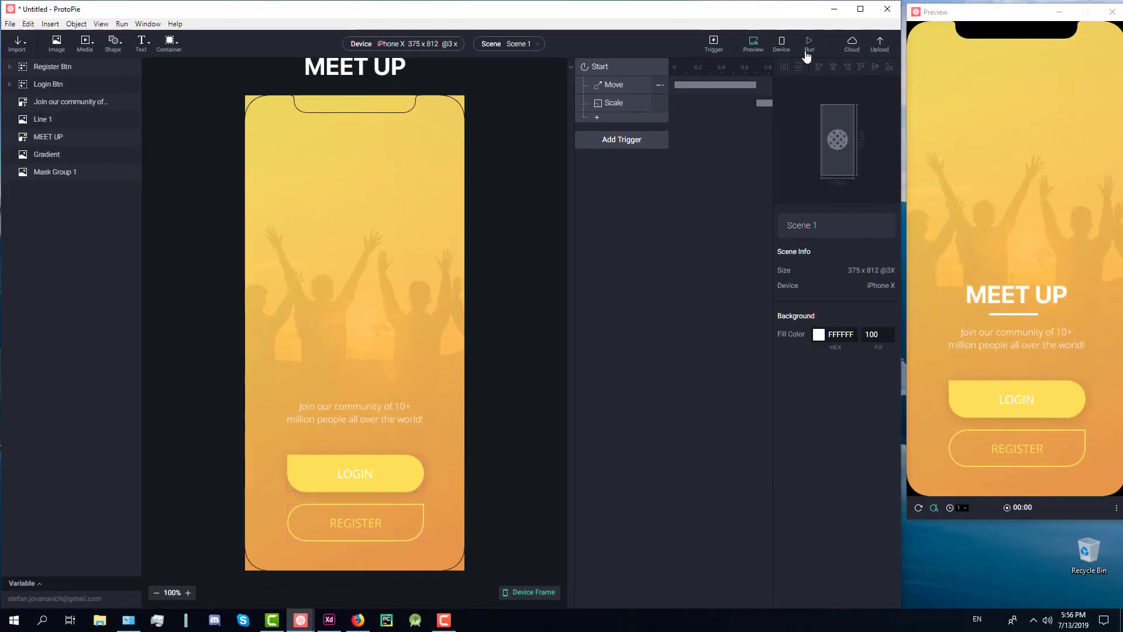
{"action": "left_click", "coordinate": [808, 56]}
Step: Set Line 1's origin to its centre and recheck the scale's 94 width target
{"action": "left_click", "coordinate": [58, 120]}
{"action": "left_click", "coordinate": [976, 399]}
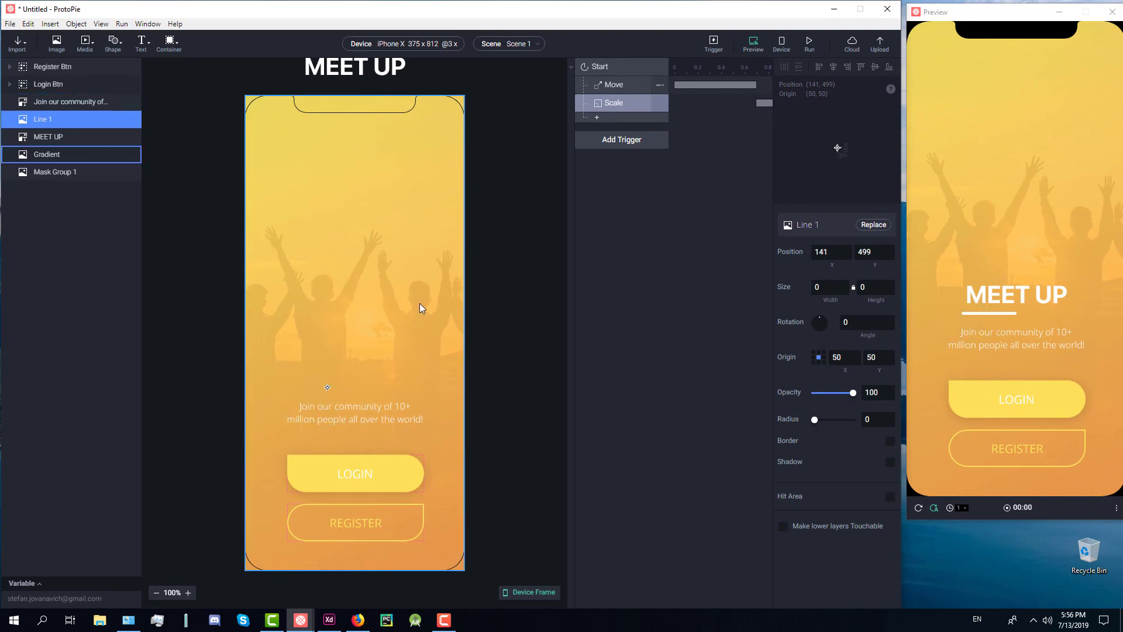
{"action": "key", "text": "ctrl+z"}
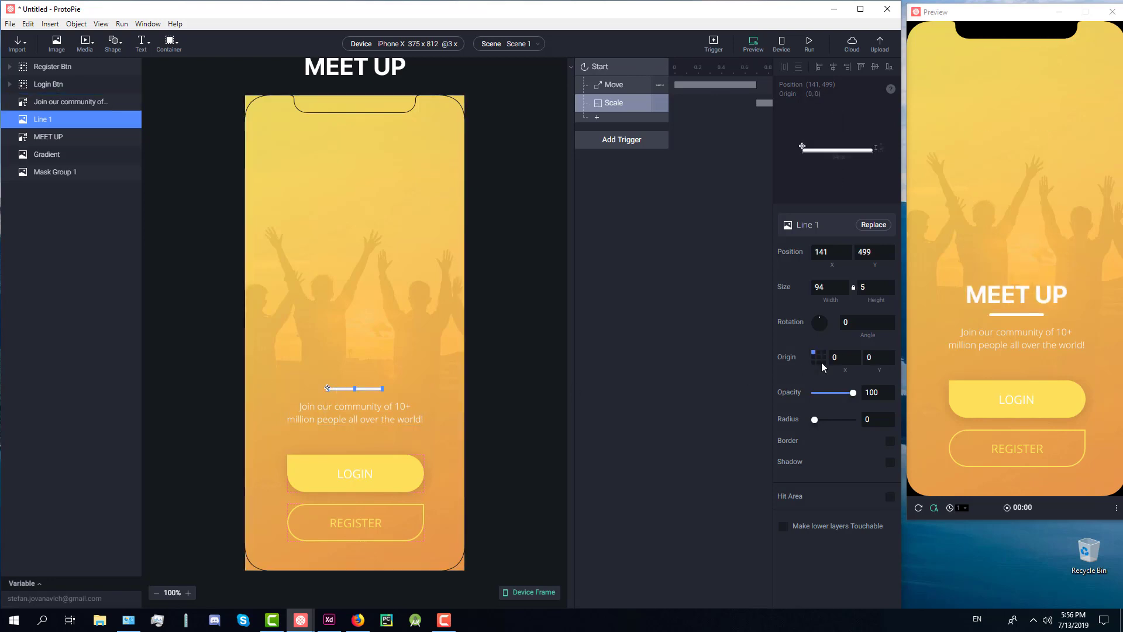
{"action": "left_click", "coordinate": [819, 358]}
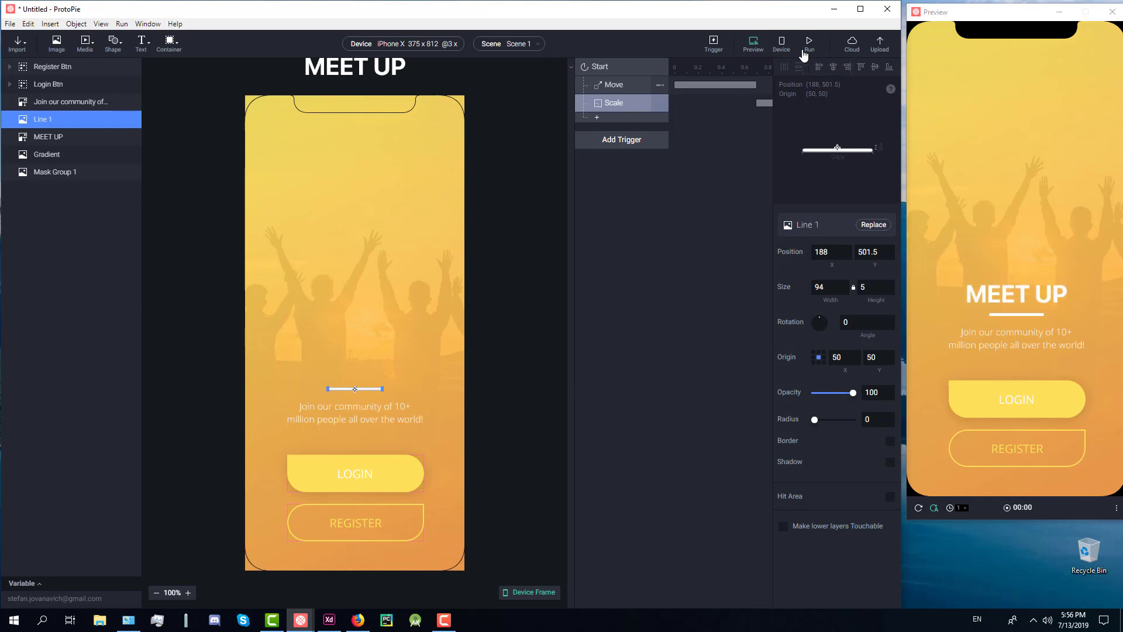
{"action": "left_click", "coordinate": [818, 285]}
{"action": "left_click", "coordinate": [623, 107]}
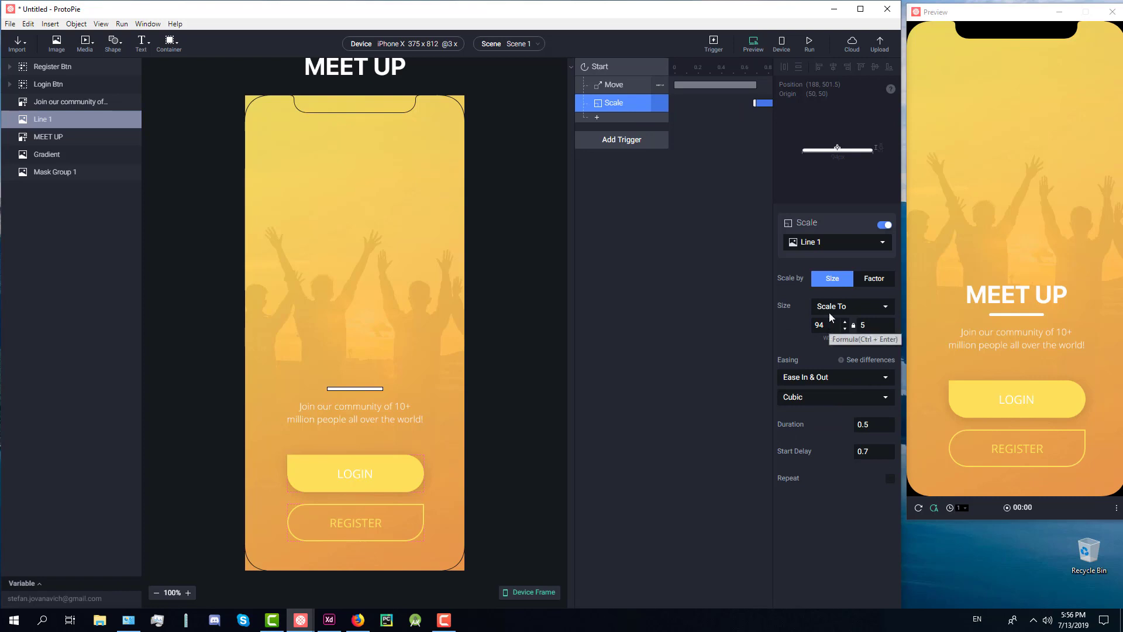
Step: Give Line 1 a 0 × 0 starting size and replay the prototype to check the grow effect
{"action": "left_click", "coordinate": [371, 389]}
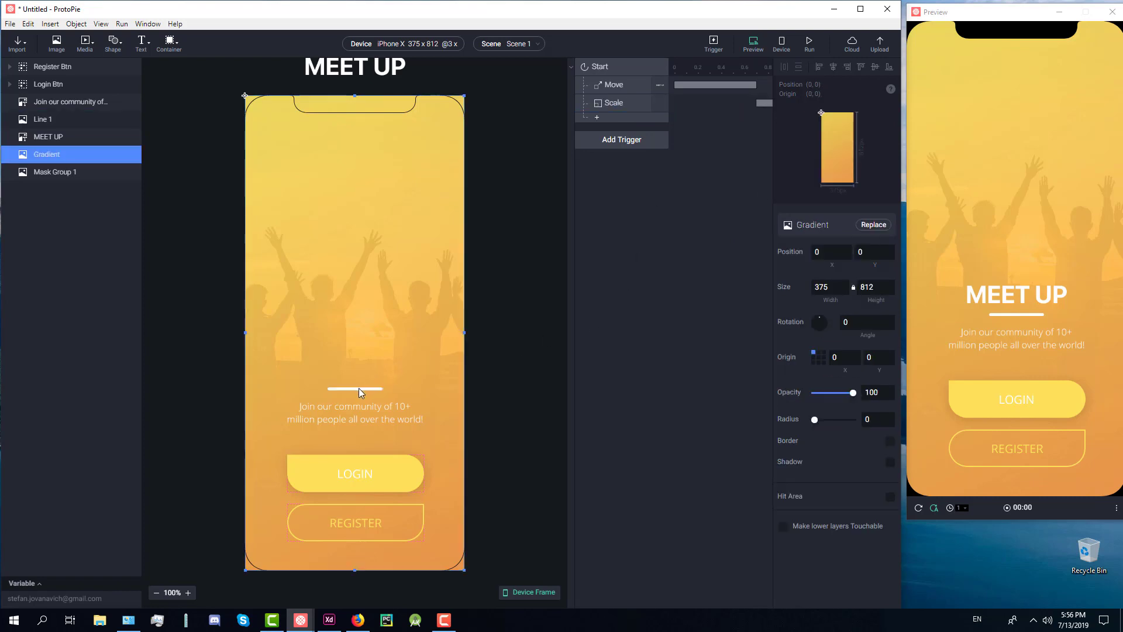
{"action": "left_click", "coordinate": [52, 120]}
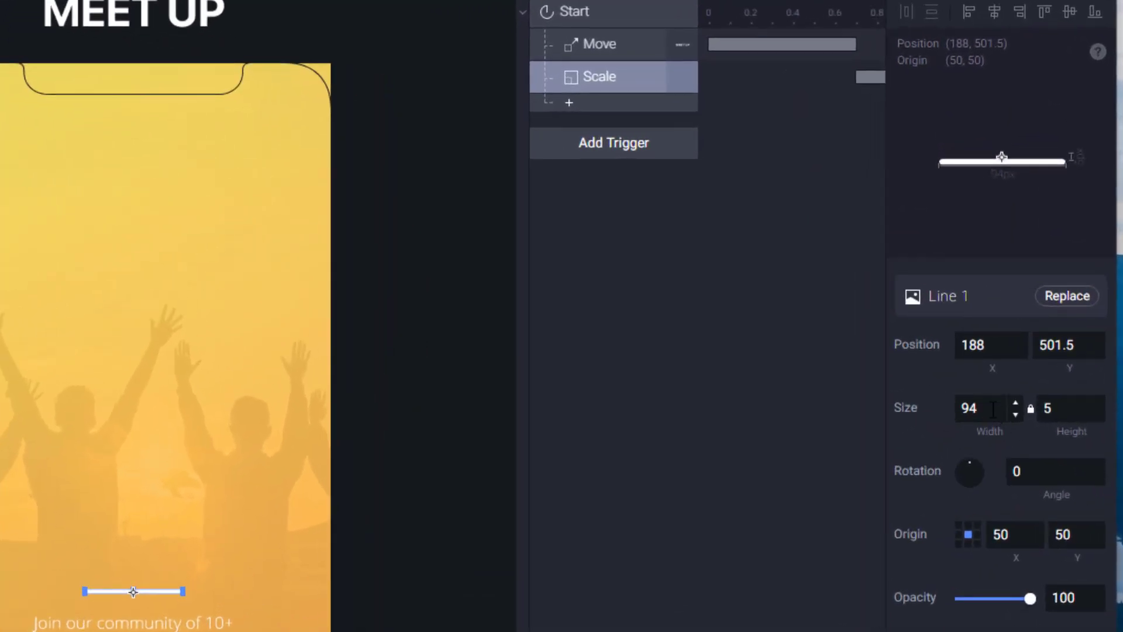
{"action": "left_click", "coordinate": [846, 289]}
{"action": "type", "text": "0"}
{"action": "key", "text": "Tab"}
{"action": "type", "text": "0"}
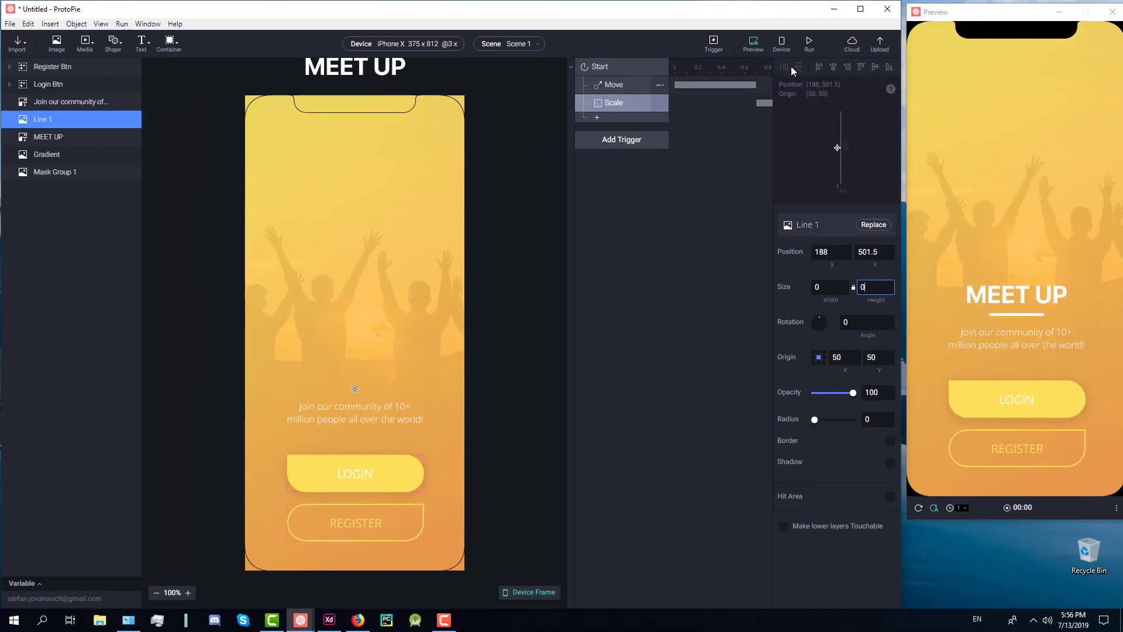
{"action": "left_click", "coordinate": [809, 56]}
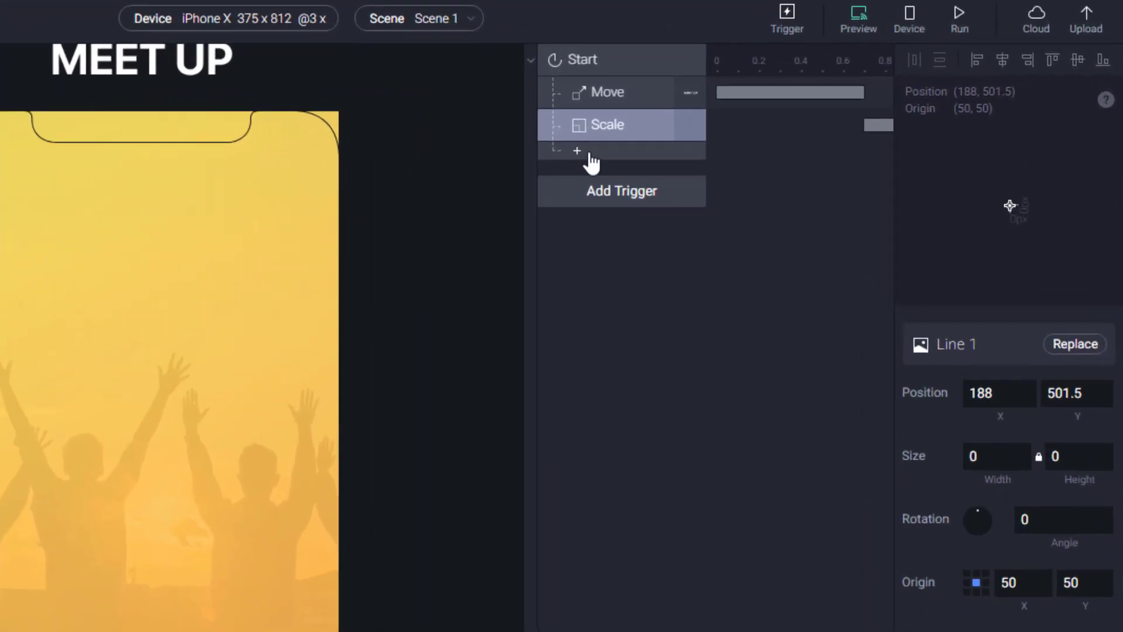
{"action": "left_click", "coordinate": [602, 119]}
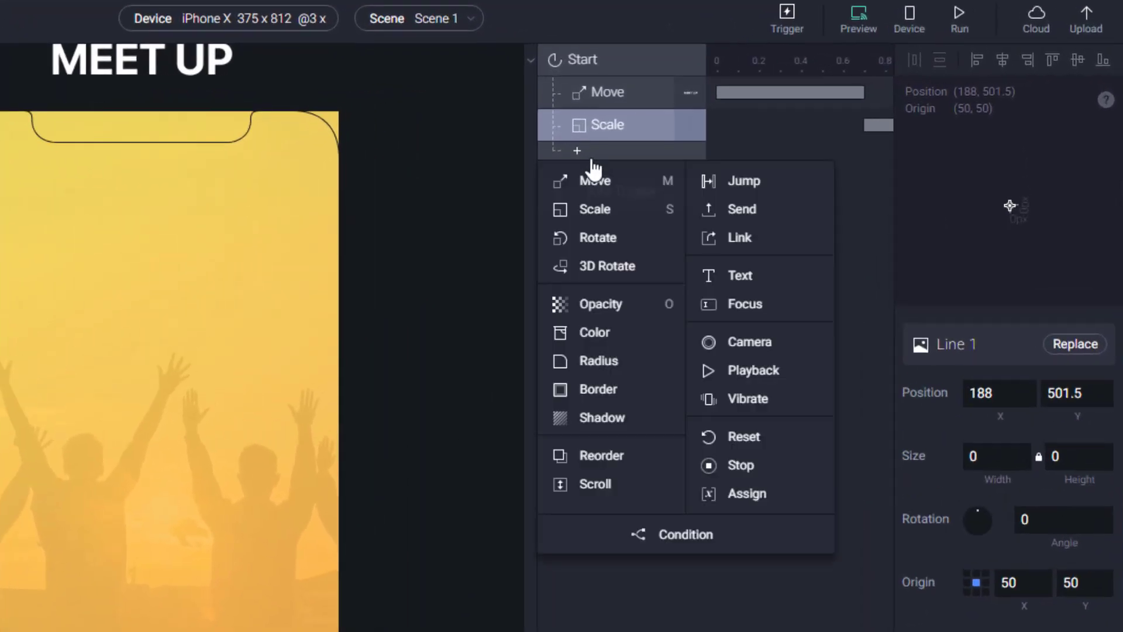
Step: Add a Start Opacity response on the 'Join our community' text with 0.7 s duration and 0.7 s delay
{"action": "left_click", "coordinate": [616, 305]}
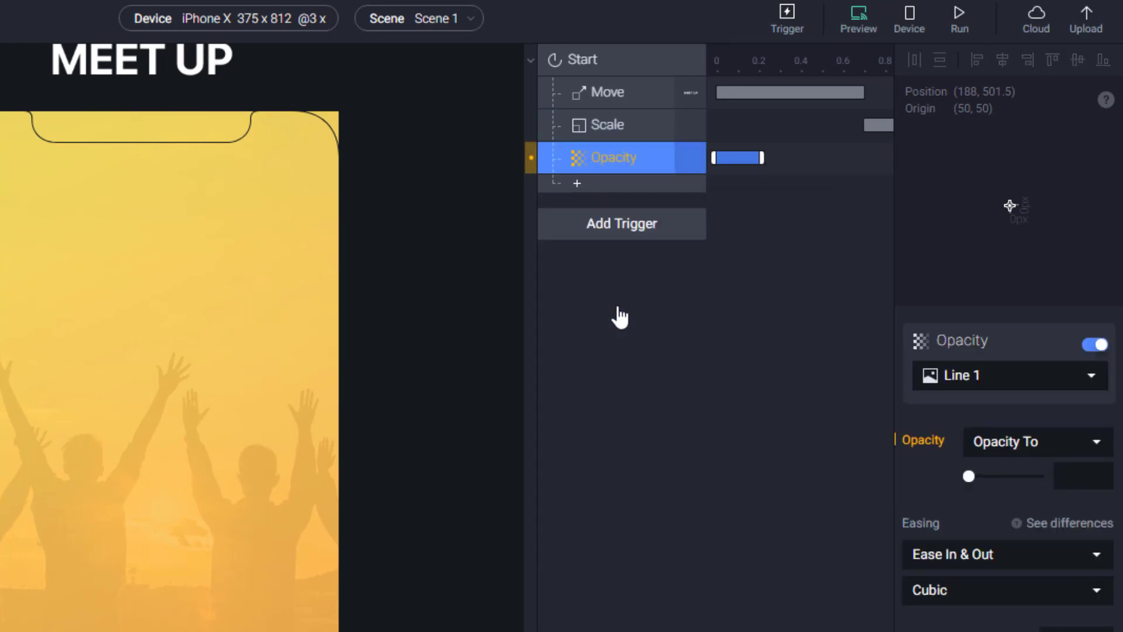
{"action": "left_click", "coordinate": [1024, 383]}
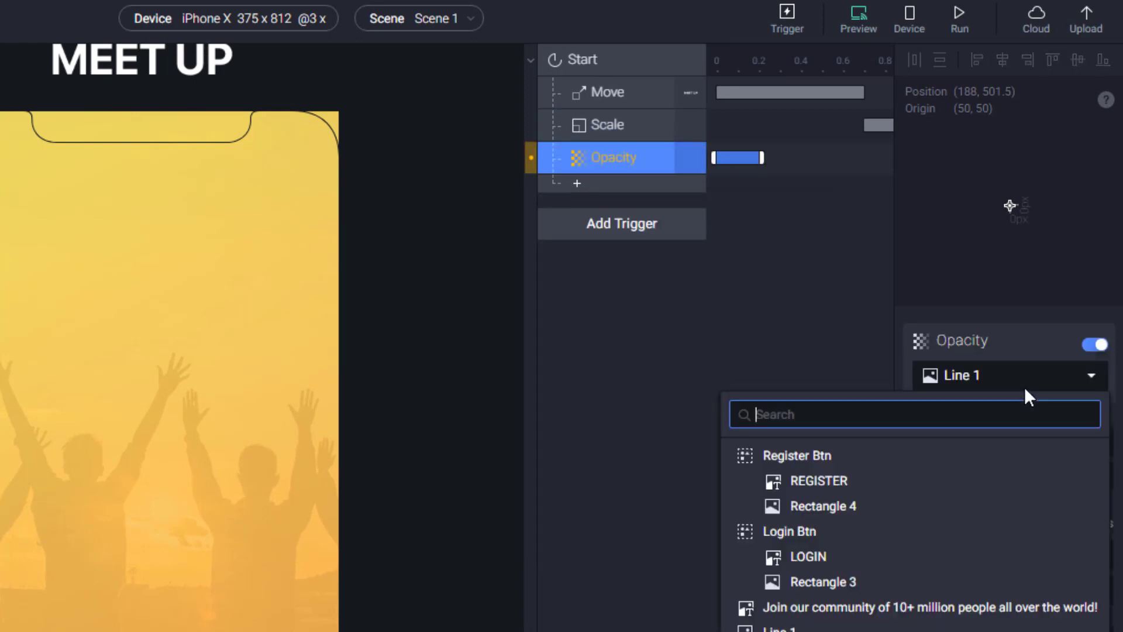
{"action": "left_click", "coordinate": [908, 606]}
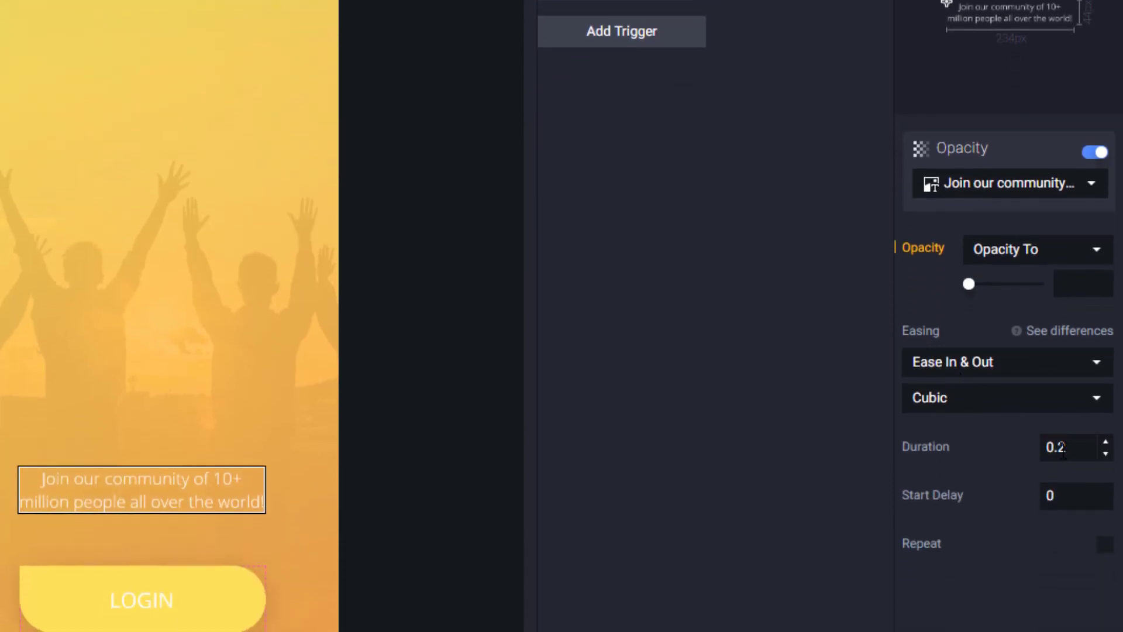
{"action": "left_click", "coordinate": [1063, 449]}
{"action": "left_click_drag", "start_coordinate": [1067, 448], "coordinate": [1057, 448]}
{"action": "type", "text": "7"}
{"action": "key", "text": "Tab"}
{"action": "type", "text": "0.7"}
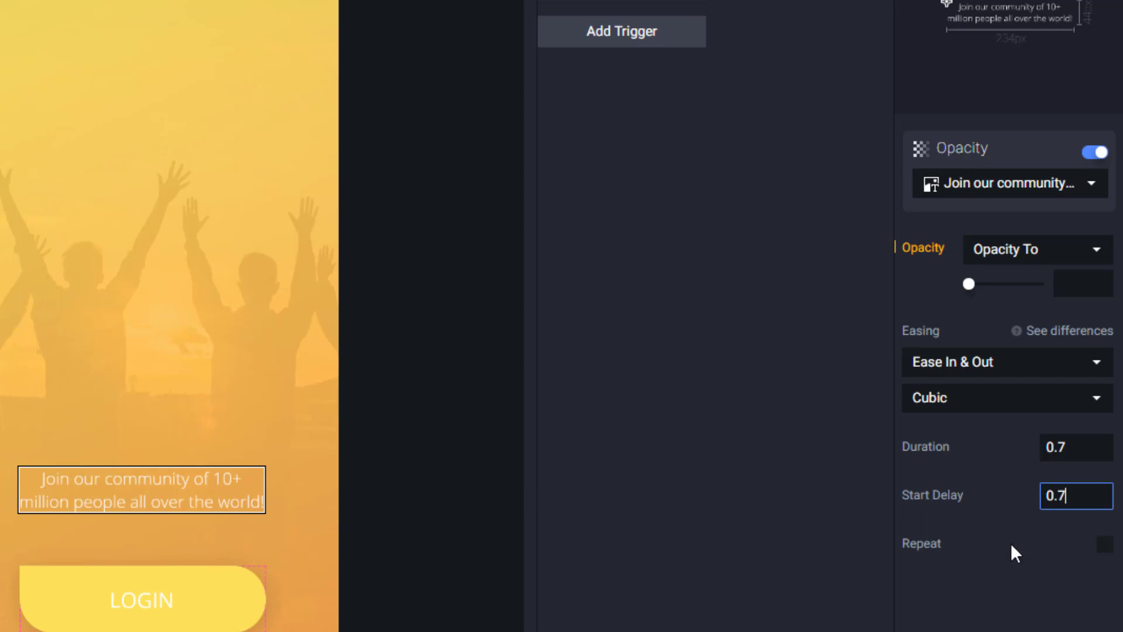
{"action": "left_click", "coordinate": [1011, 547]}
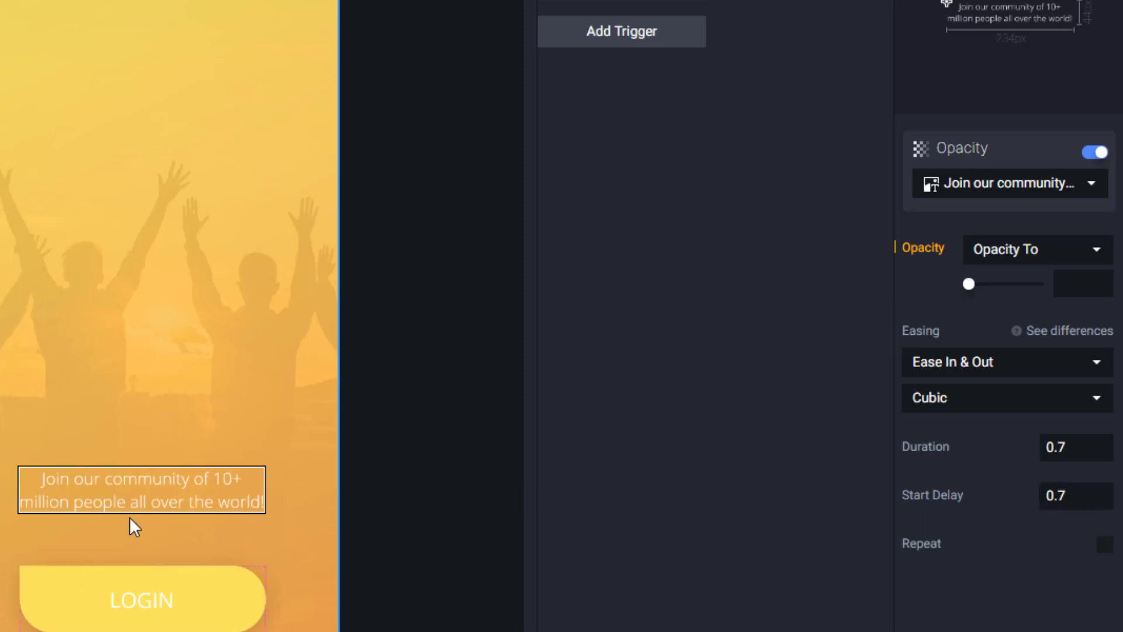
Step: Set the tagline's own opacity to 0 and the fade target to 100%
{"action": "left_click", "coordinate": [156, 492]}
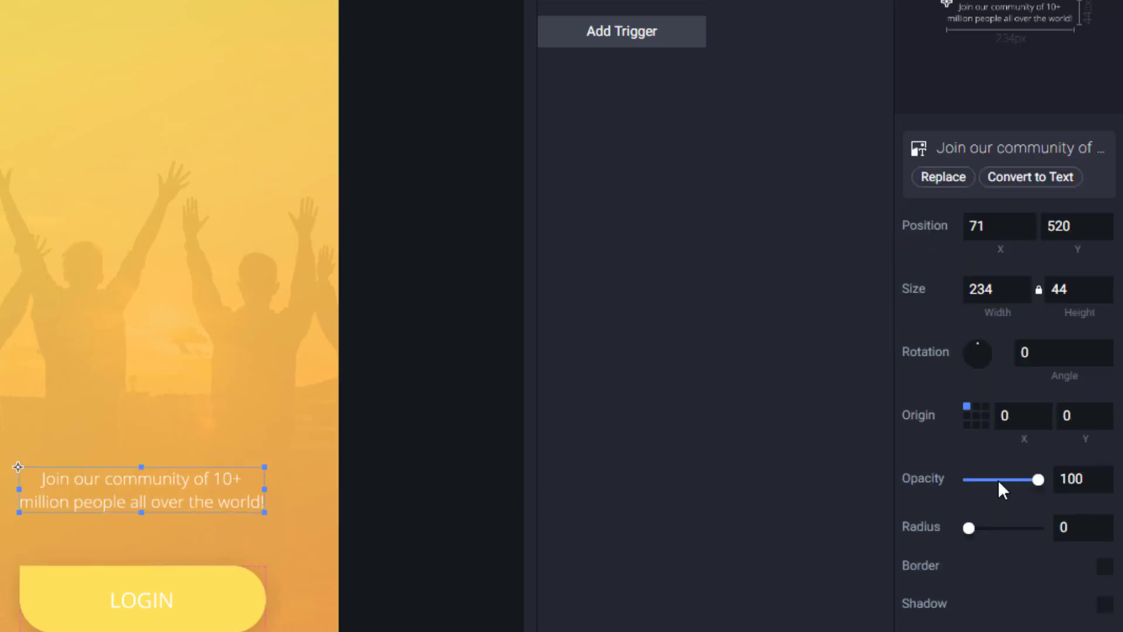
{"action": "left_click_drag", "start_coordinate": [998, 480], "coordinate": [954, 480]}
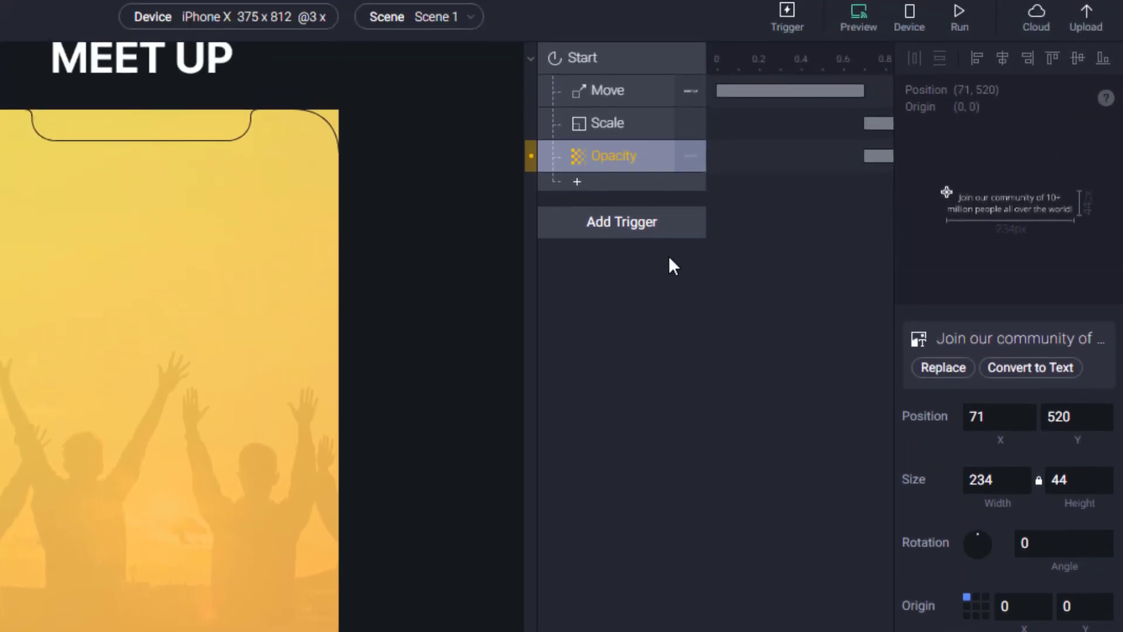
{"action": "left_click", "coordinate": [627, 161]}
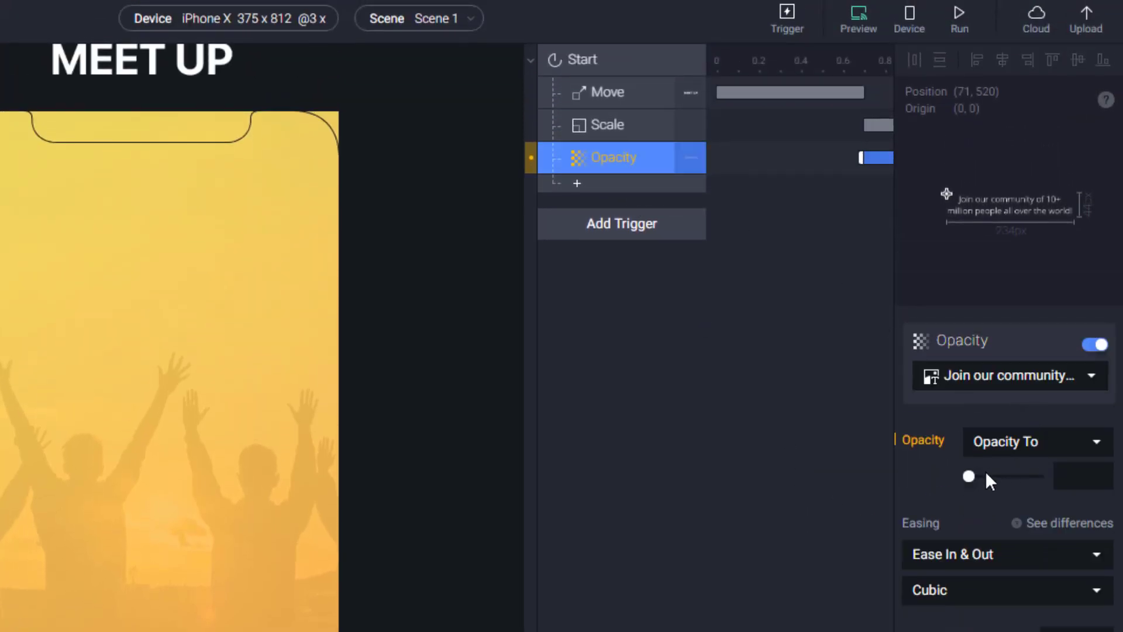
{"action": "left_click_drag", "start_coordinate": [1033, 476], "coordinate": [1040, 477]}
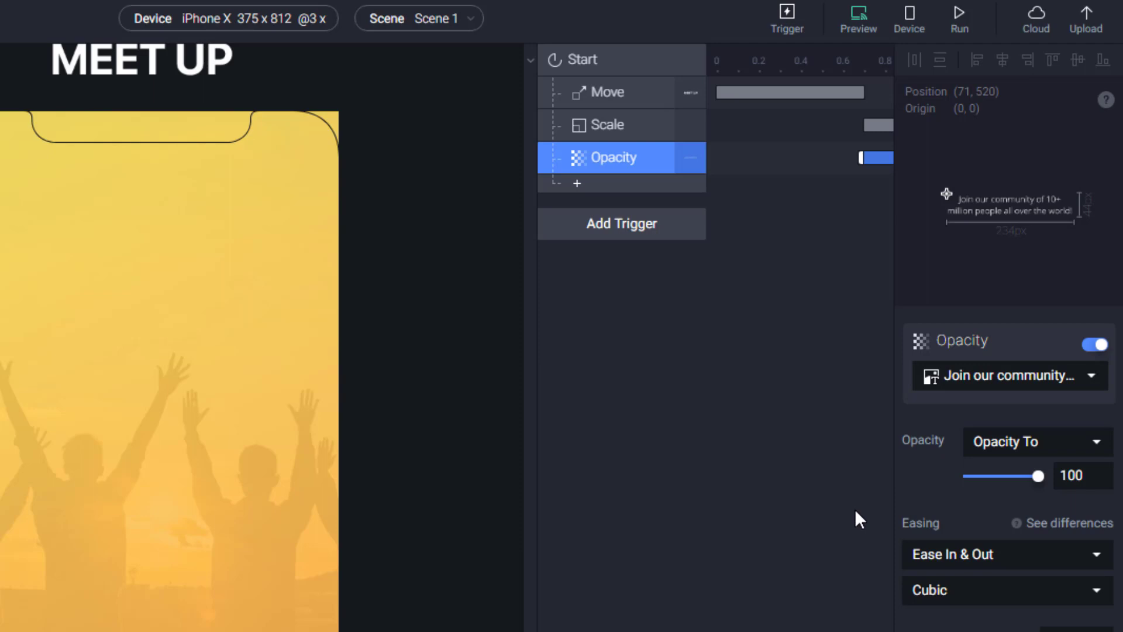
Step: Add a Start Move response targeting Register Btn
{"action": "left_click", "coordinate": [577, 184]}
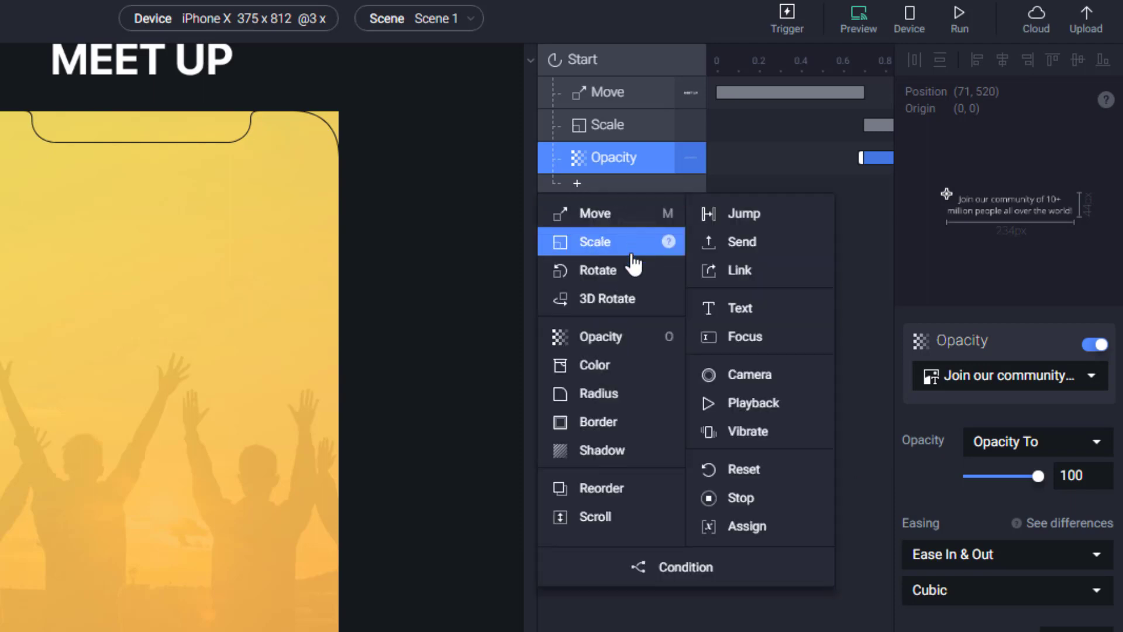
{"action": "left_click", "coordinate": [597, 214]}
{"action": "left_click", "coordinate": [977, 377]}
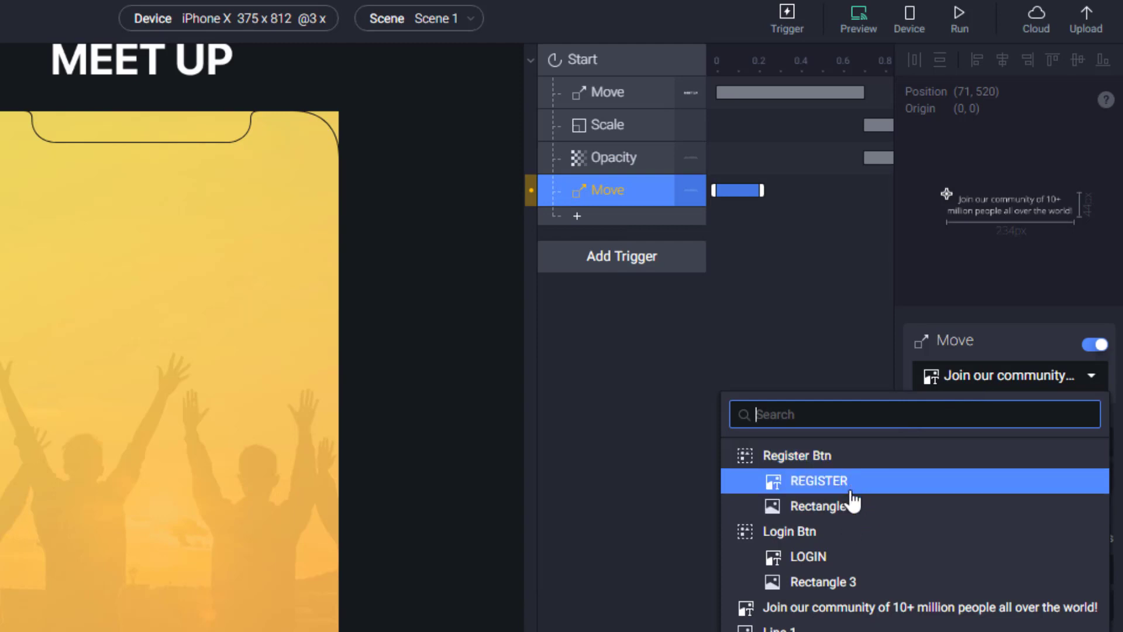
{"action": "left_click", "coordinate": [842, 462]}
Step: Add another Move response targeting Login Btn and check its current X position
{"action": "left_click", "coordinate": [578, 216]}
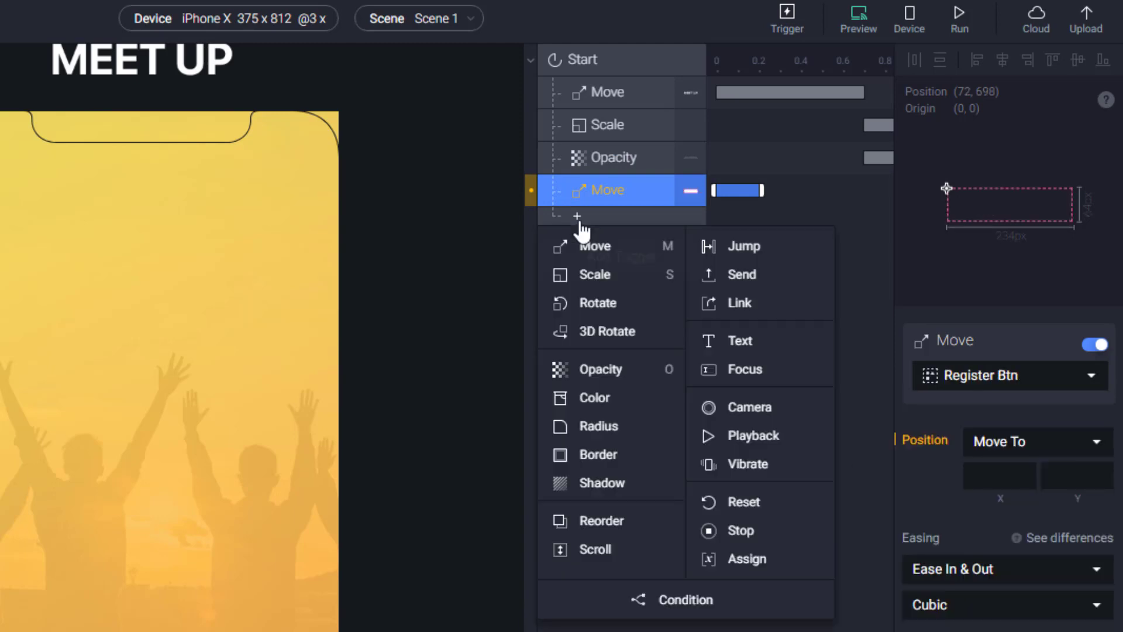
{"action": "left_click", "coordinate": [611, 257]}
{"action": "left_click", "coordinate": [993, 377]}
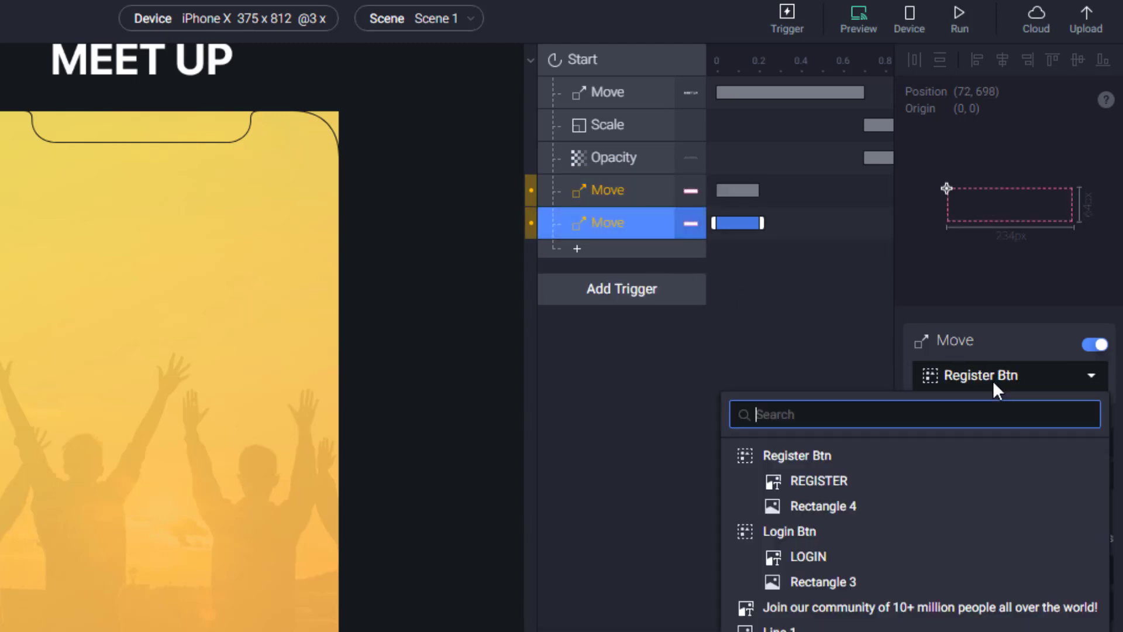
{"action": "left_click", "coordinate": [843, 532]}
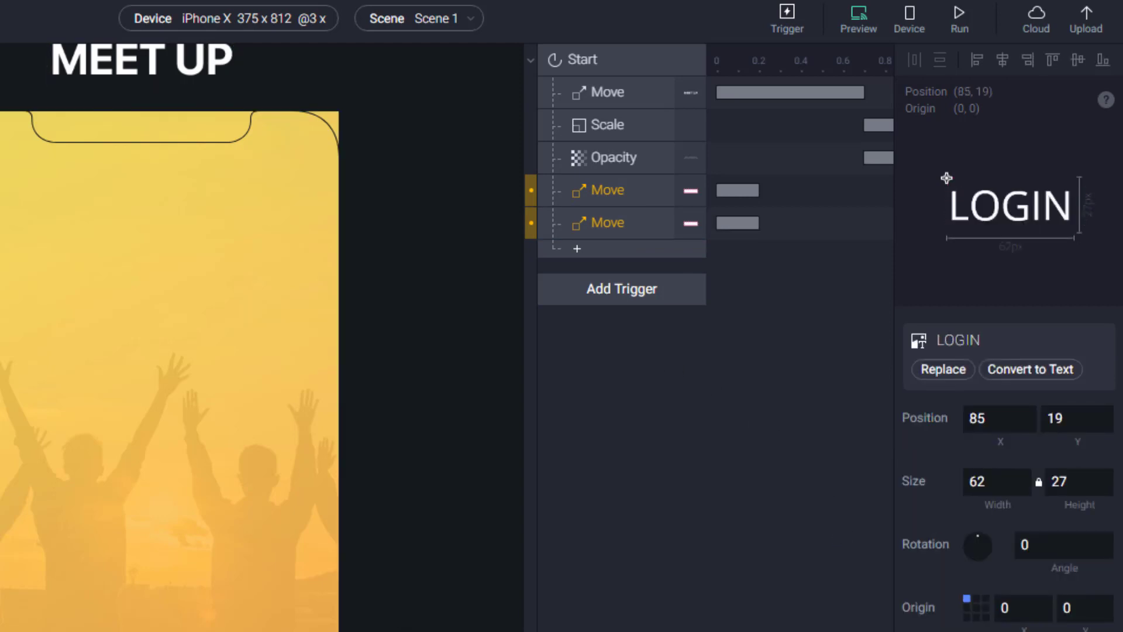
{"action": "left_click", "coordinate": [609, 223]}
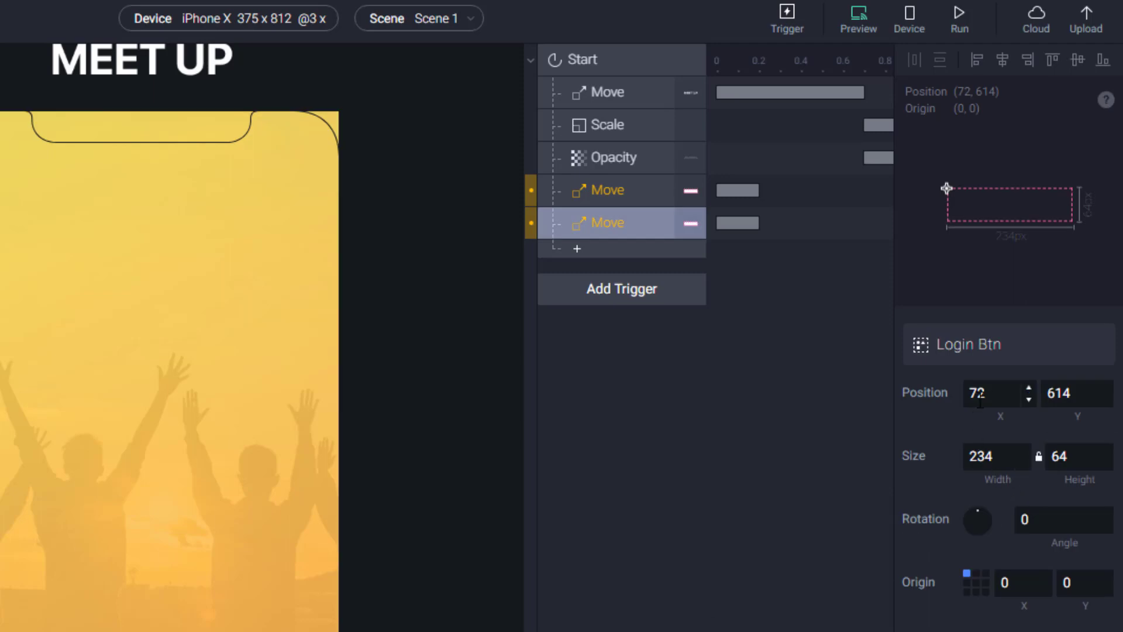
{"action": "left_click", "coordinate": [998, 396]}
{"action": "double_click", "coordinate": [1000, 395]}
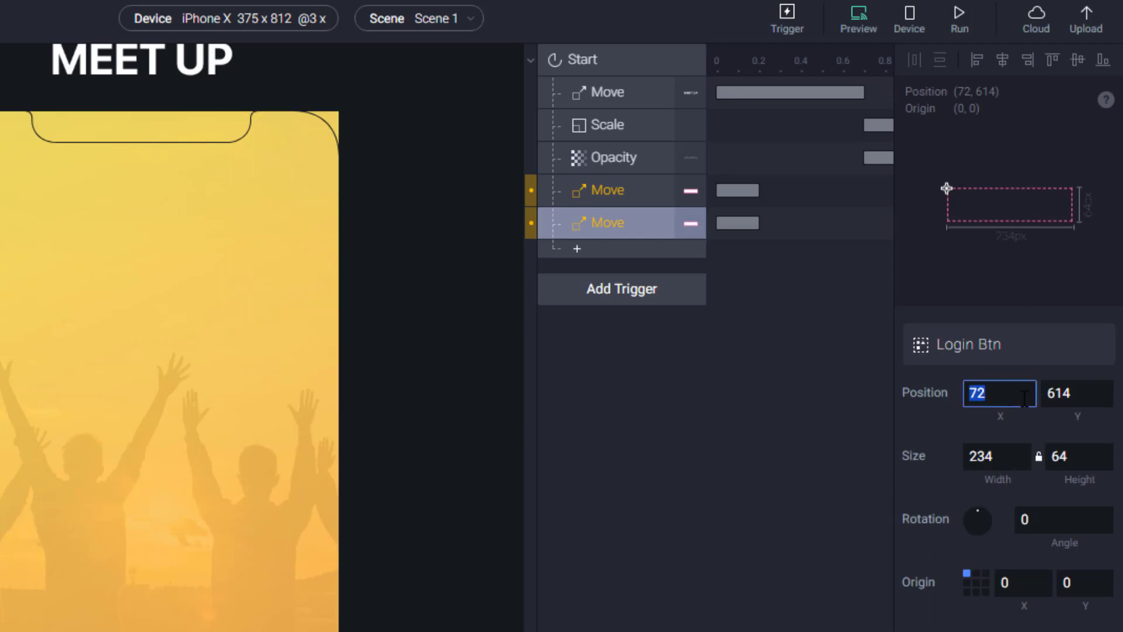
Step: Set the Login Btn Move target to 72, 614
{"action": "left_click", "coordinate": [622, 223]}
{"action": "left_click", "coordinate": [989, 476]}
{"action": "type", "text": "72"}
{"action": "key", "text": "Tab"}
{"action": "type", "text": "614"}
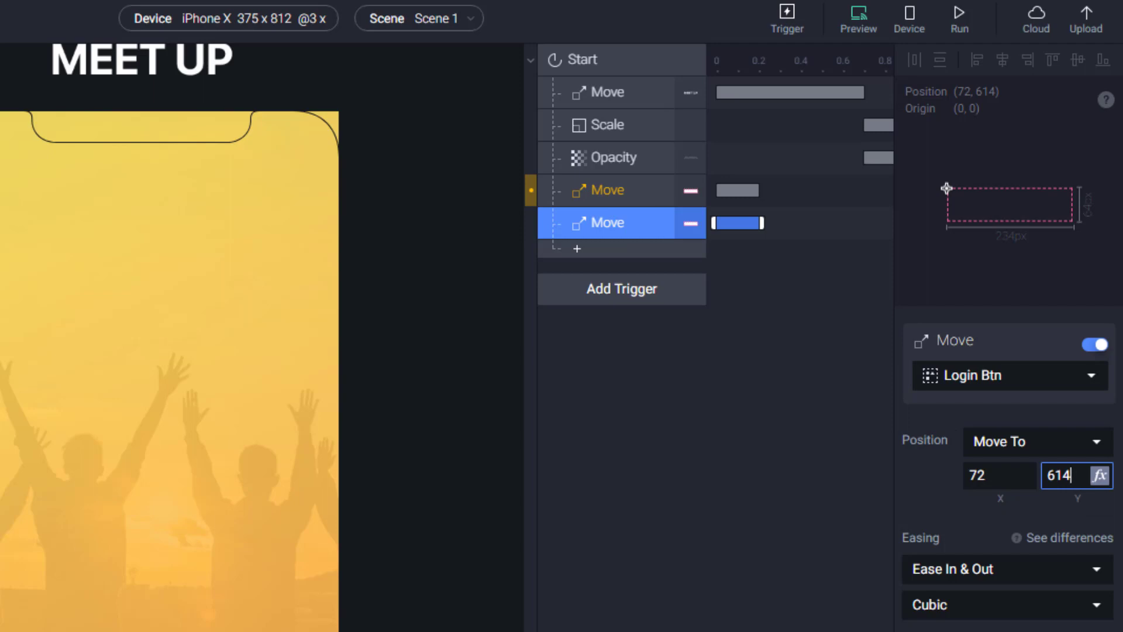
Step: Set the Register Btn Move target to 72, 698
{"action": "left_click", "coordinate": [622, 190]}
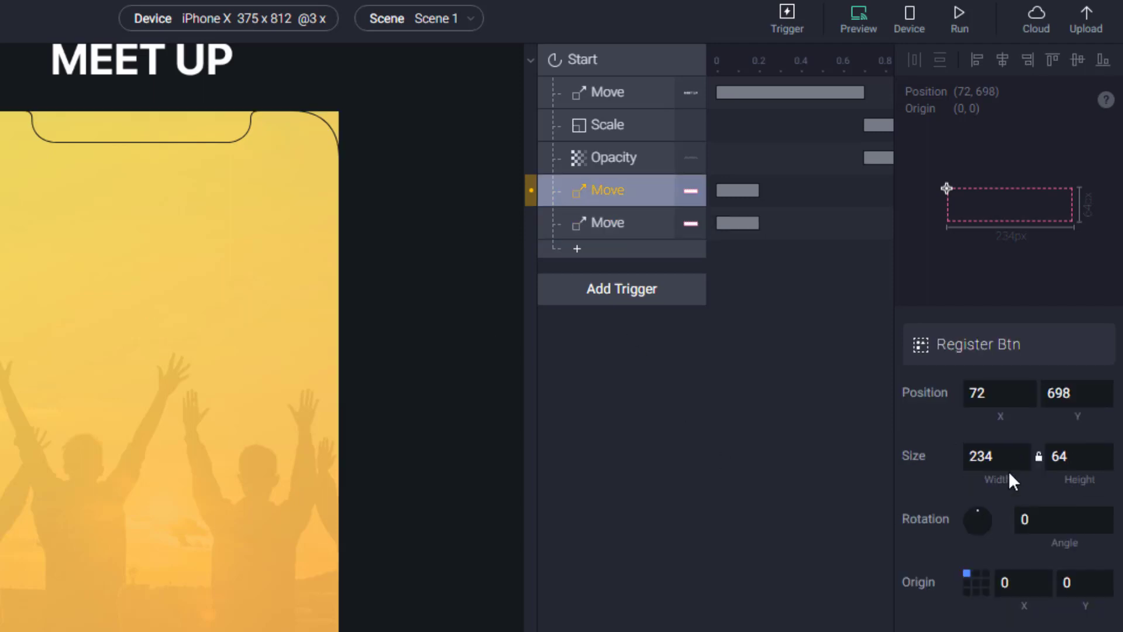
{"action": "left_click", "coordinate": [996, 400]}
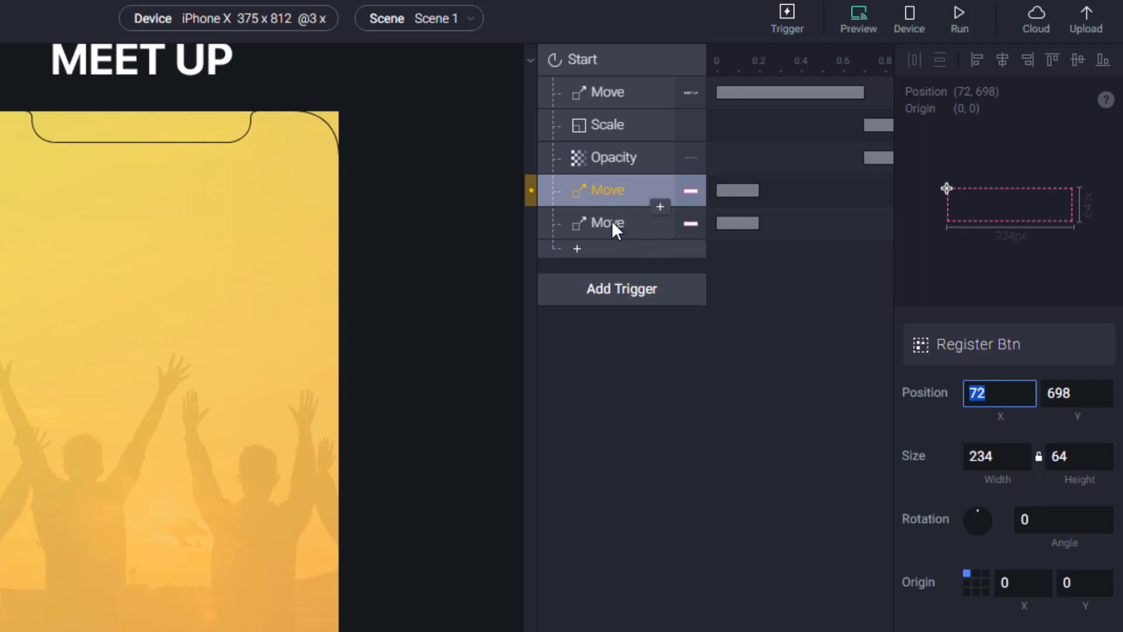
{"action": "left_click", "coordinate": [608, 198]}
{"action": "left_click", "coordinate": [996, 475]}
{"action": "type", "text": "72"}
{"action": "left_click", "coordinate": [1072, 479]}
{"action": "type", "text": "598"}
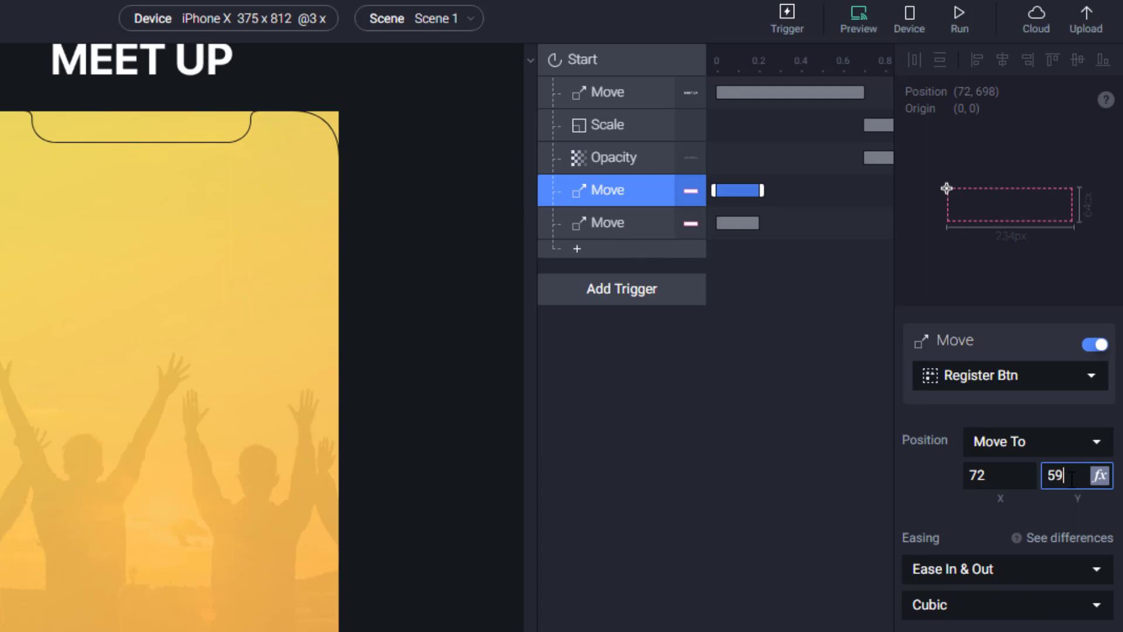
{"action": "key", "text": "BackSpace"}
{"action": "key", "text": "BackSpace"}
{"action": "key", "text": "BackSpace"}
{"action": "type", "text": "698"}
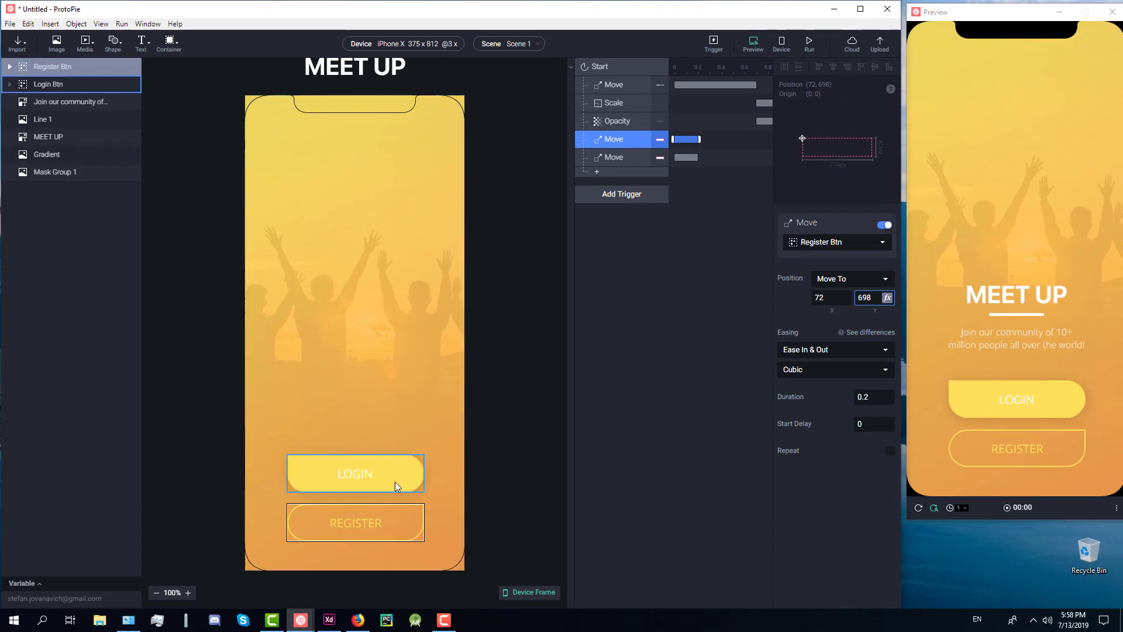
Step: Drag the LOGIN button off the artboard's left and REGISTER off its right
{"action": "left_click", "coordinate": [393, 480]}
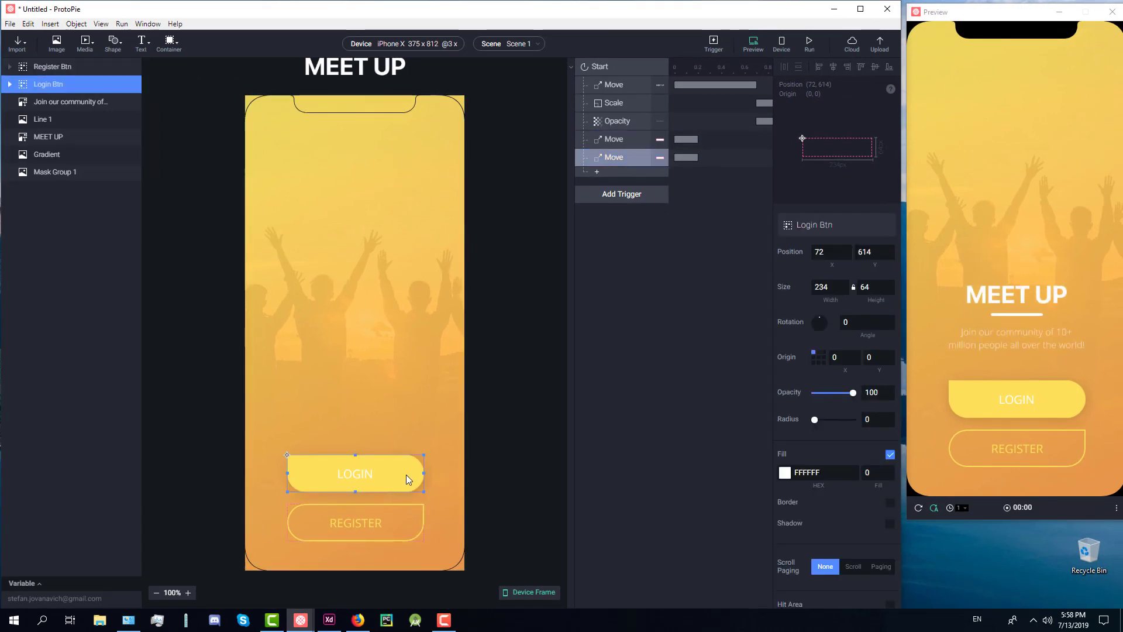
{"action": "left_click_drag", "start_coordinate": [386, 475], "coordinate": [195, 478]}
{"action": "left_click", "coordinate": [347, 534]}
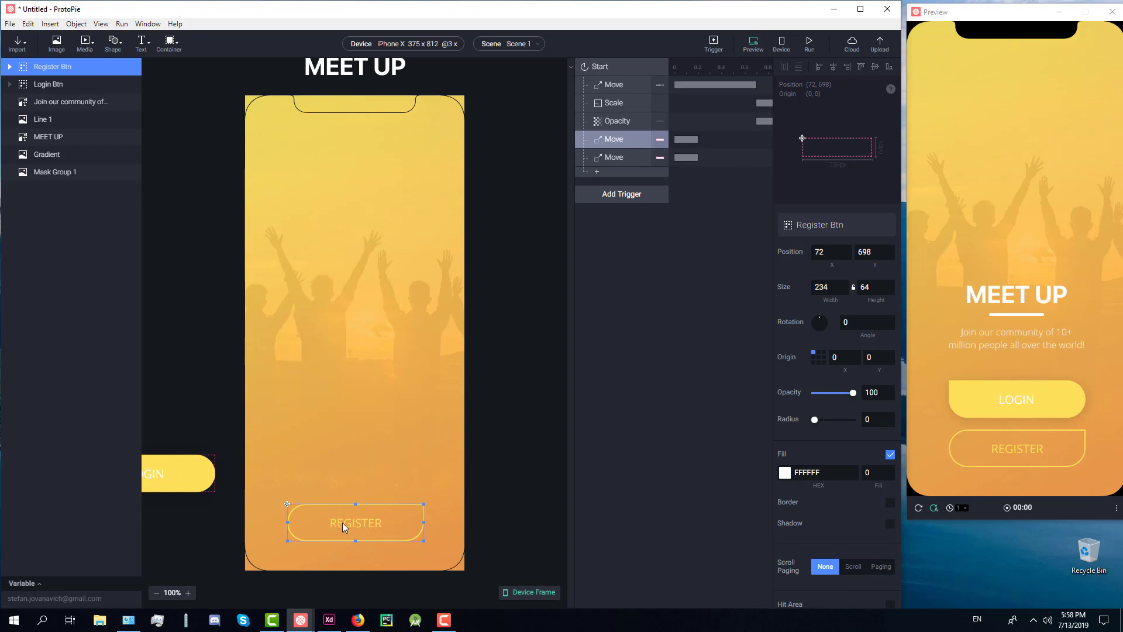
{"action": "left_click_drag", "start_coordinate": [349, 522], "coordinate": [549, 524]}
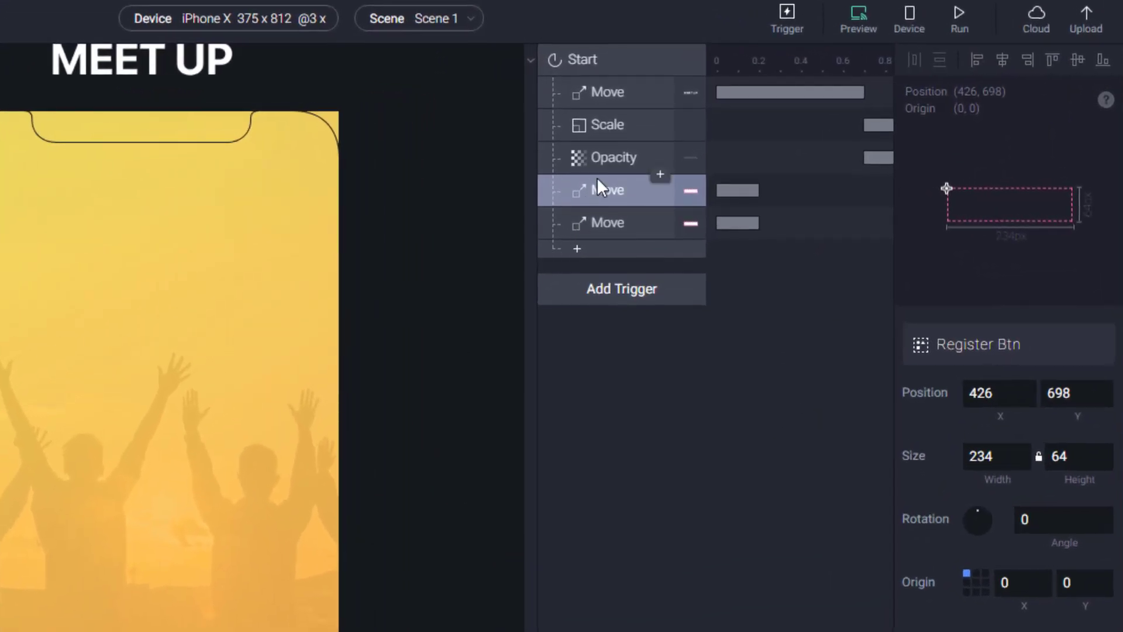
Step: Give the Register Btn Move Circ easing, 0.7 s duration and 0.7 s start delay
{"action": "left_click", "coordinate": [597, 179]}
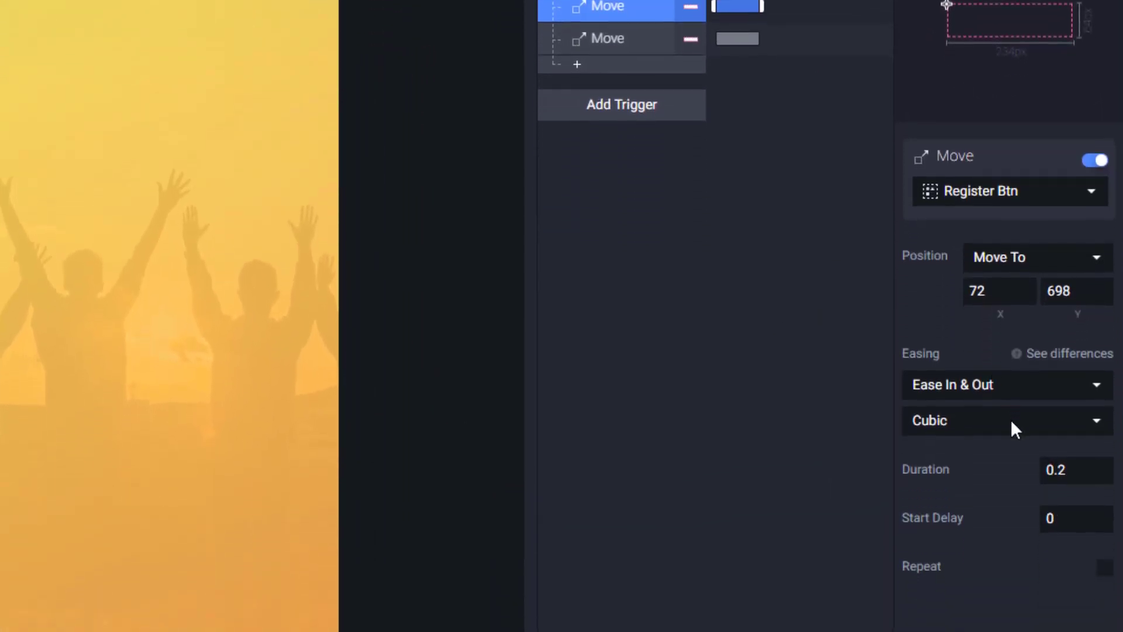
{"action": "left_click", "coordinate": [1012, 420]}
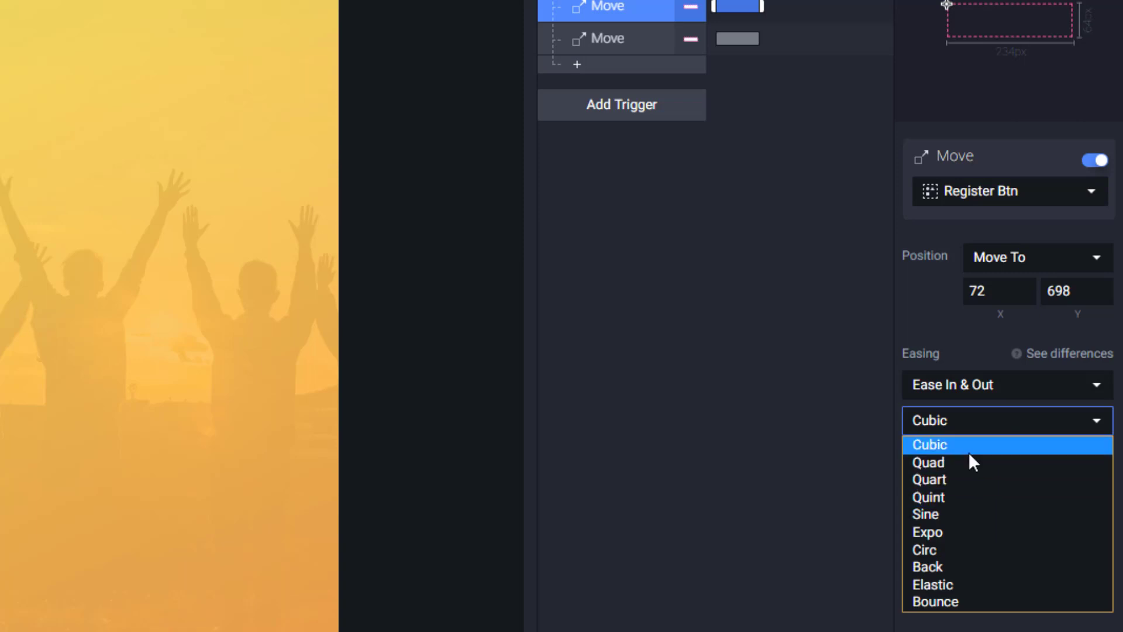
{"action": "key", "text": "Escape"}
{"action": "key", "text": "c"}
{"action": "double_click", "coordinate": [1061, 471]}
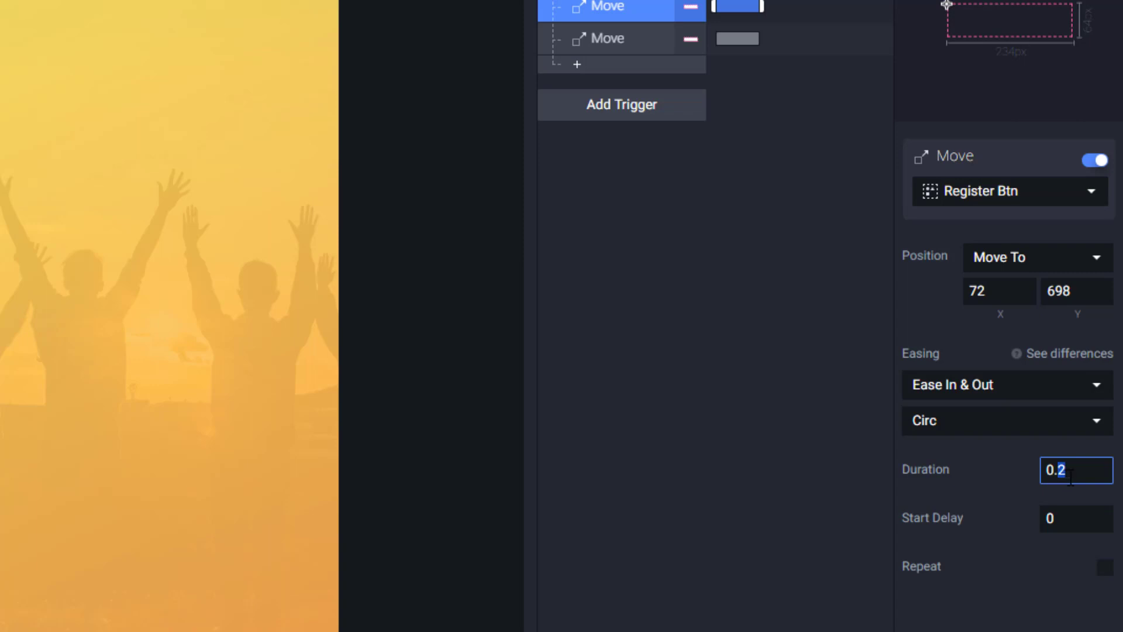
{"action": "type", "text": "7"}
{"action": "key", "text": "Tab"}
{"action": "type", "text": "0.7"}
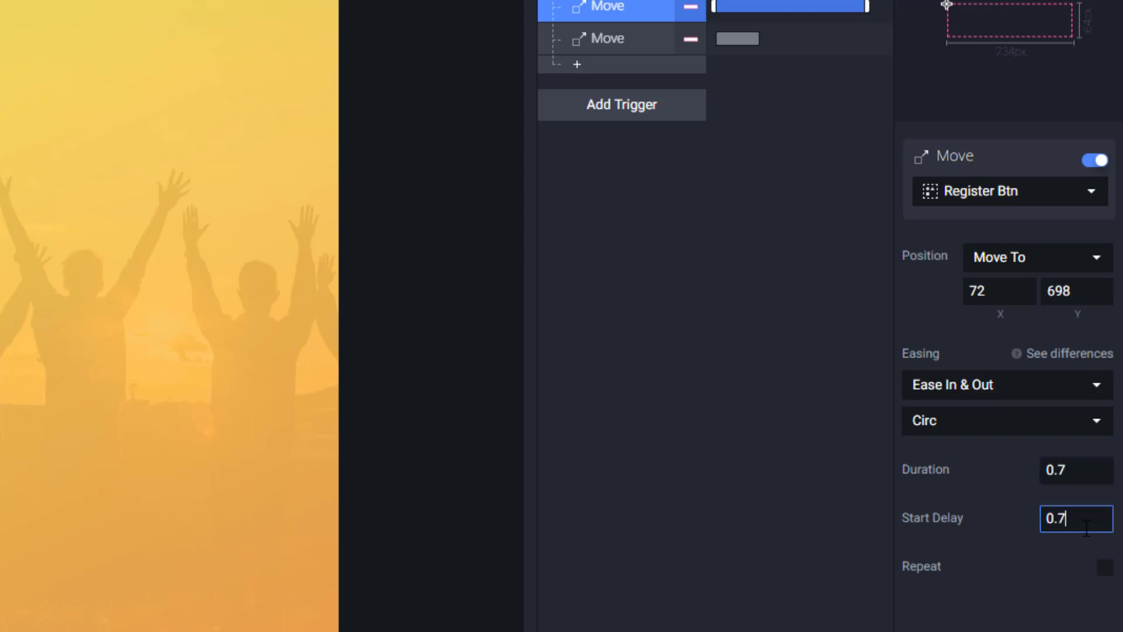
Step: Set the Login Btn Move to 0.7 s duration with a 0.7 s start delay
{"action": "left_click", "coordinate": [602, 37]}
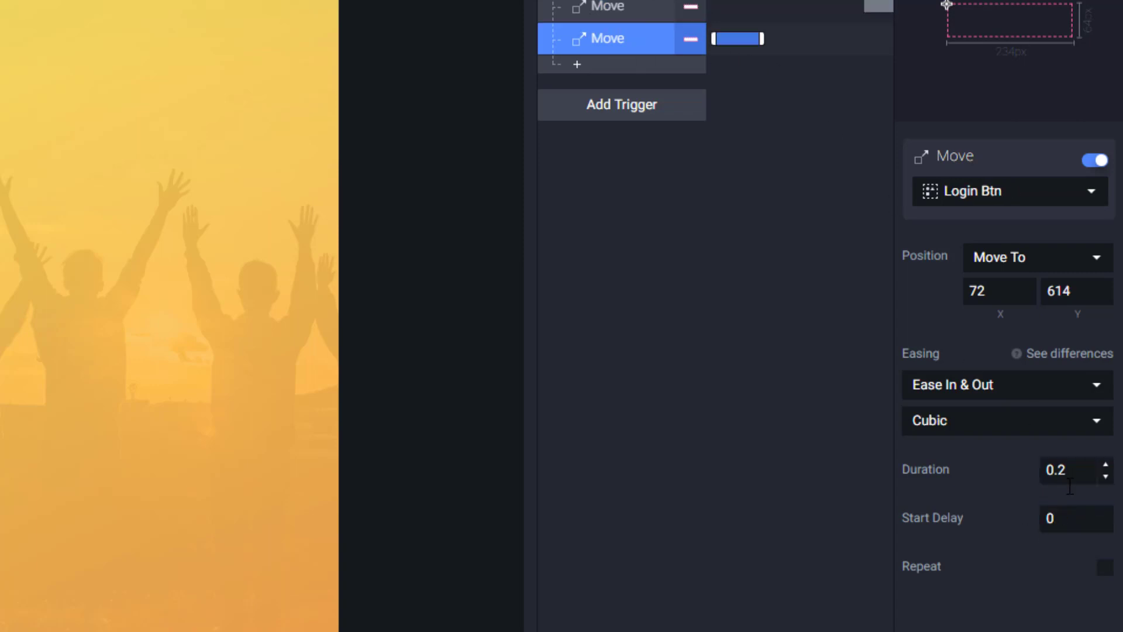
{"action": "left_click", "coordinate": [1066, 471]}
{"action": "type", "text": "a0.7"}
{"action": "key", "text": "ctrl+a"}
{"action": "type", "text": "0.7"}
{"action": "key", "text": "Tab"}
{"action": "type", "text": "0.7"}
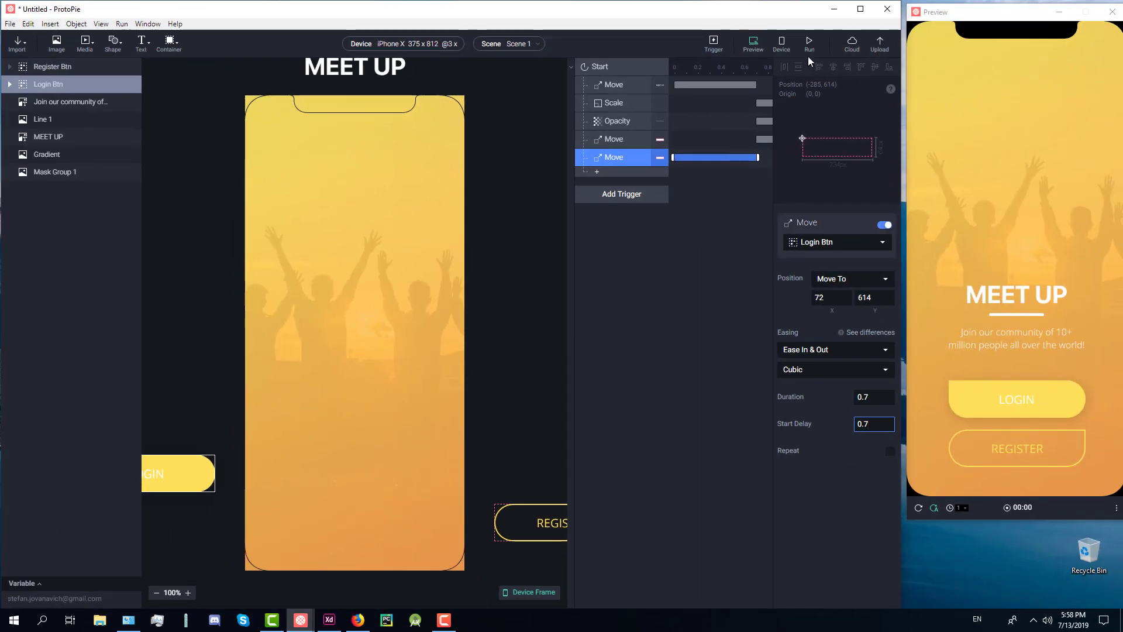
{"action": "left_click", "coordinate": [808, 56]}
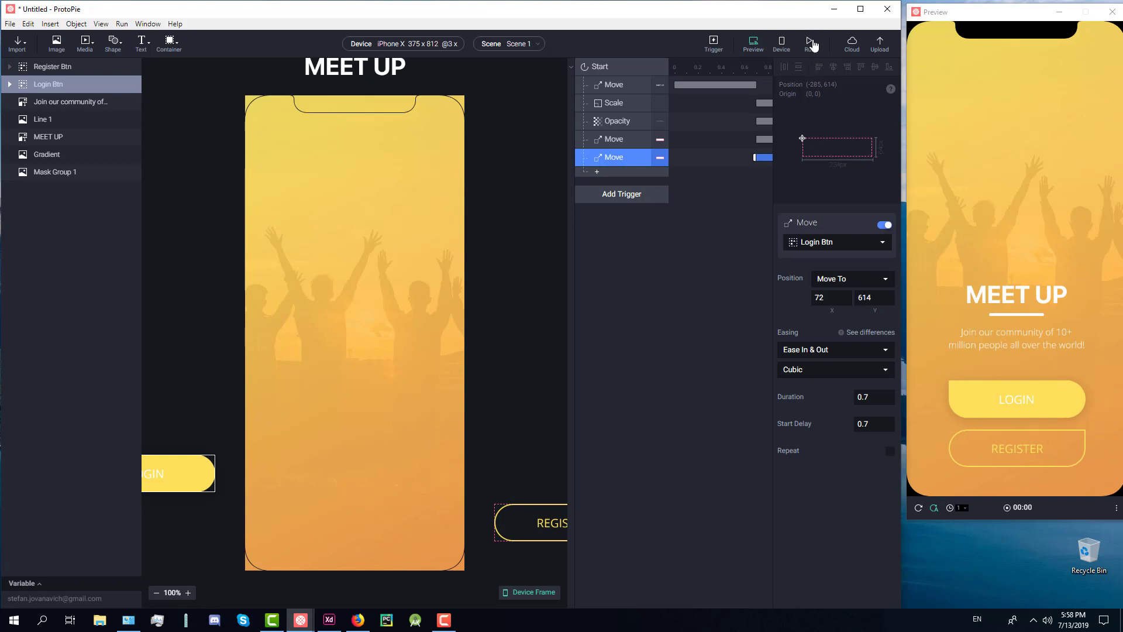
{"action": "left_click", "coordinate": [814, 45]}
{"action": "left_click", "coordinate": [814, 46]}
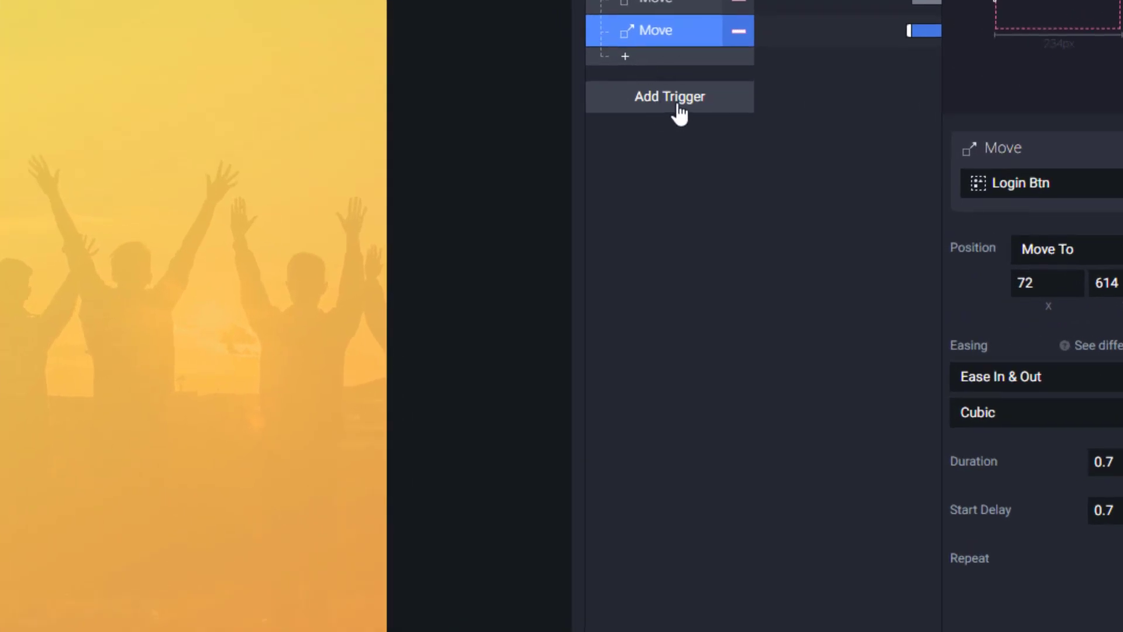
Step: Add a Tap trigger to Login Btn with a Move response
{"action": "left_click", "coordinate": [666, 110]}
{"action": "left_click", "coordinate": [672, 156]}
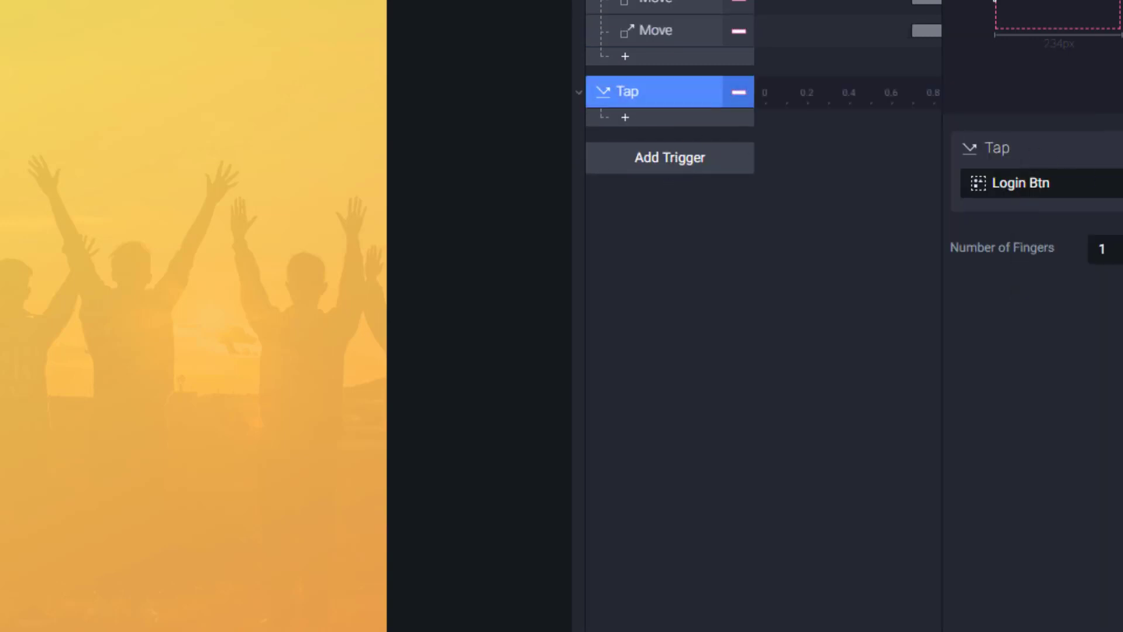
{"action": "left_click", "coordinate": [626, 119]}
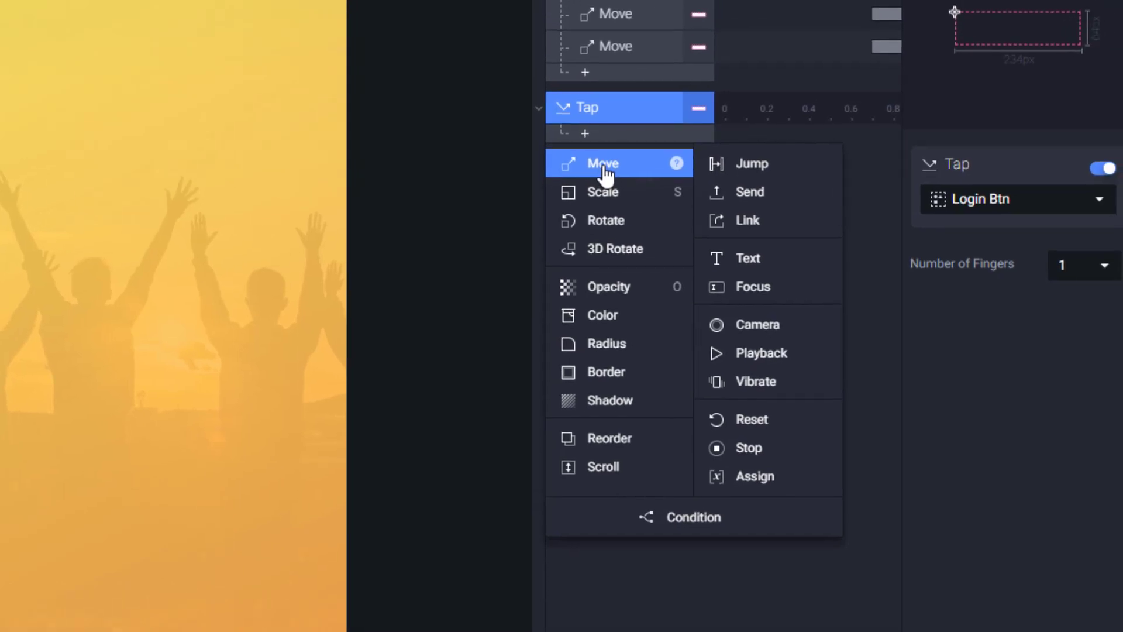
{"action": "left_click", "coordinate": [605, 170]}
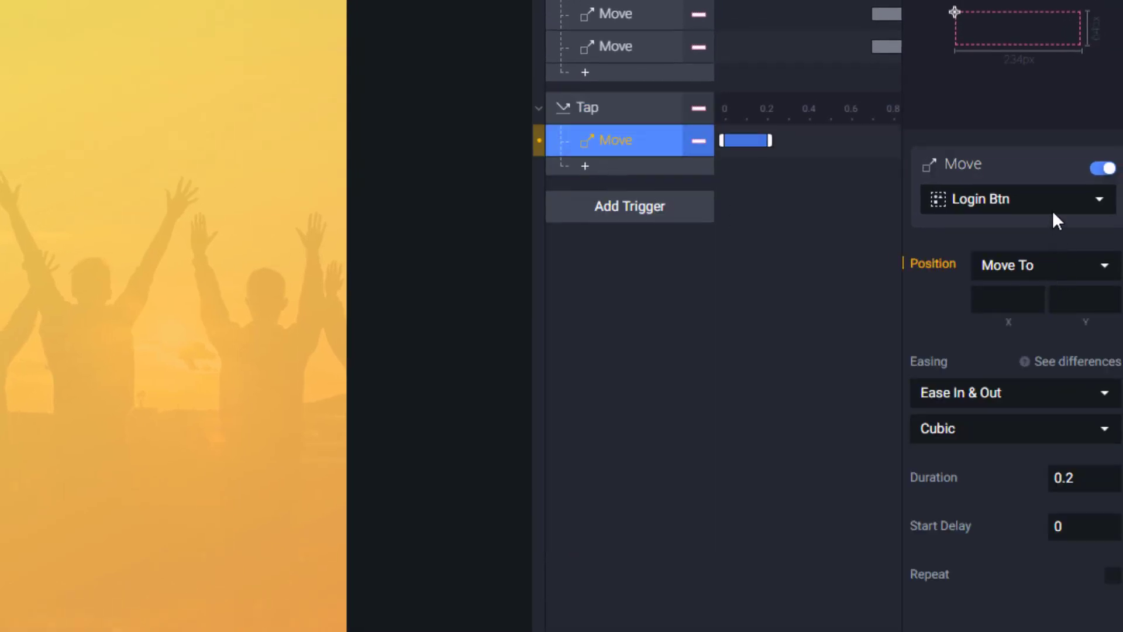
Step: Add a second Move response under Tap targeting Register Btn
{"action": "left_click", "coordinate": [585, 170]}
{"action": "left_click", "coordinate": [620, 199]}
{"action": "left_click", "coordinate": [1013, 209]}
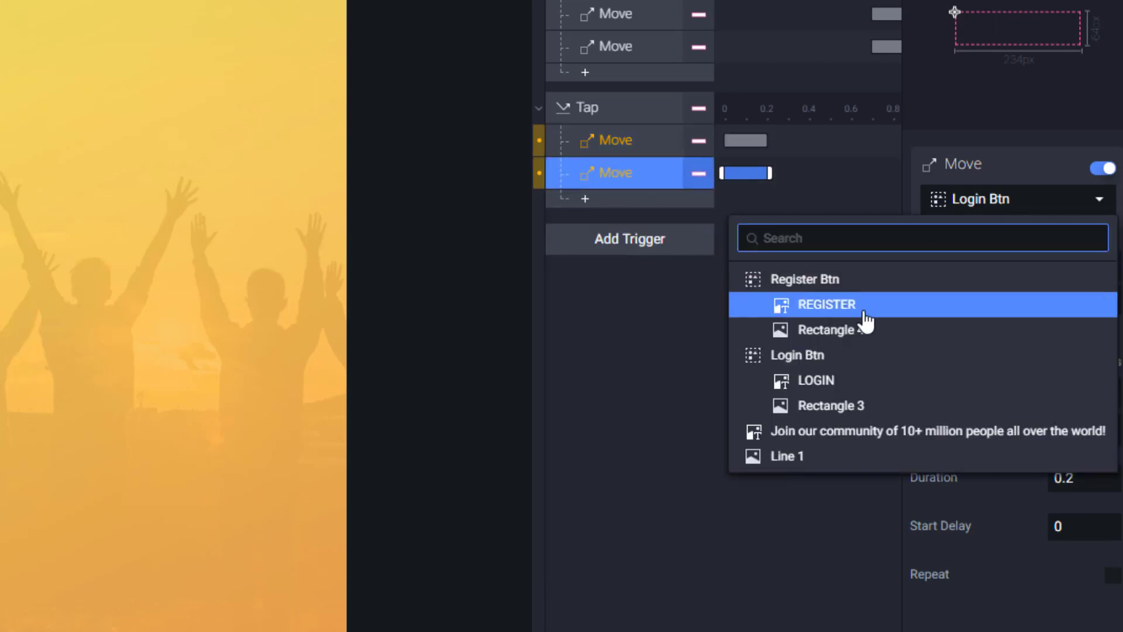
{"action": "left_click", "coordinate": [834, 284]}
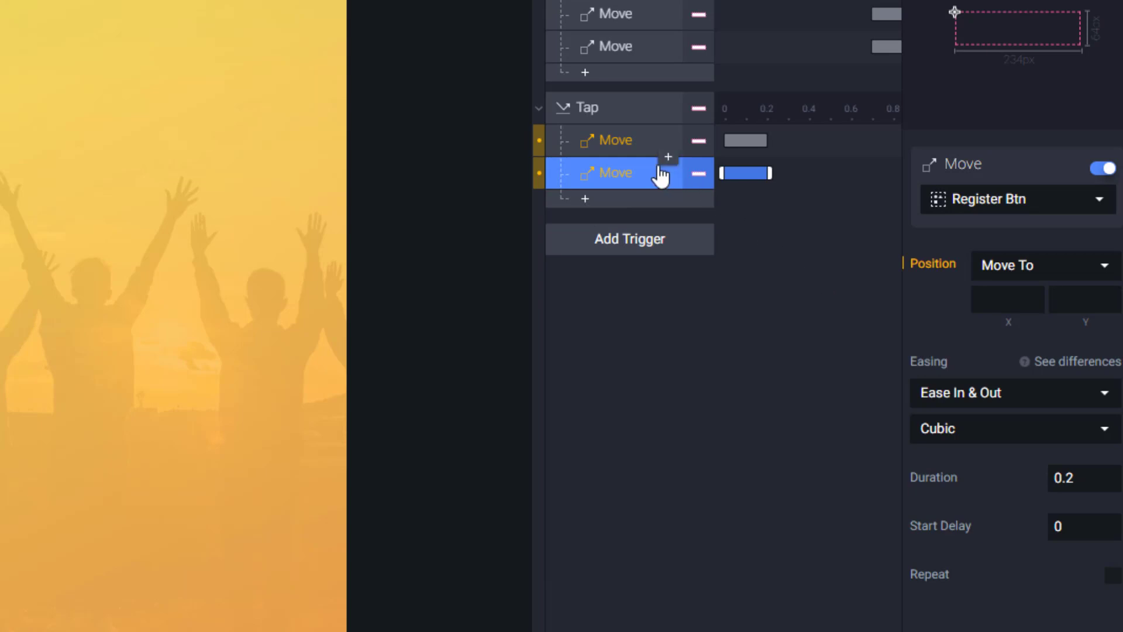
{"action": "left_click", "coordinate": [618, 141]}
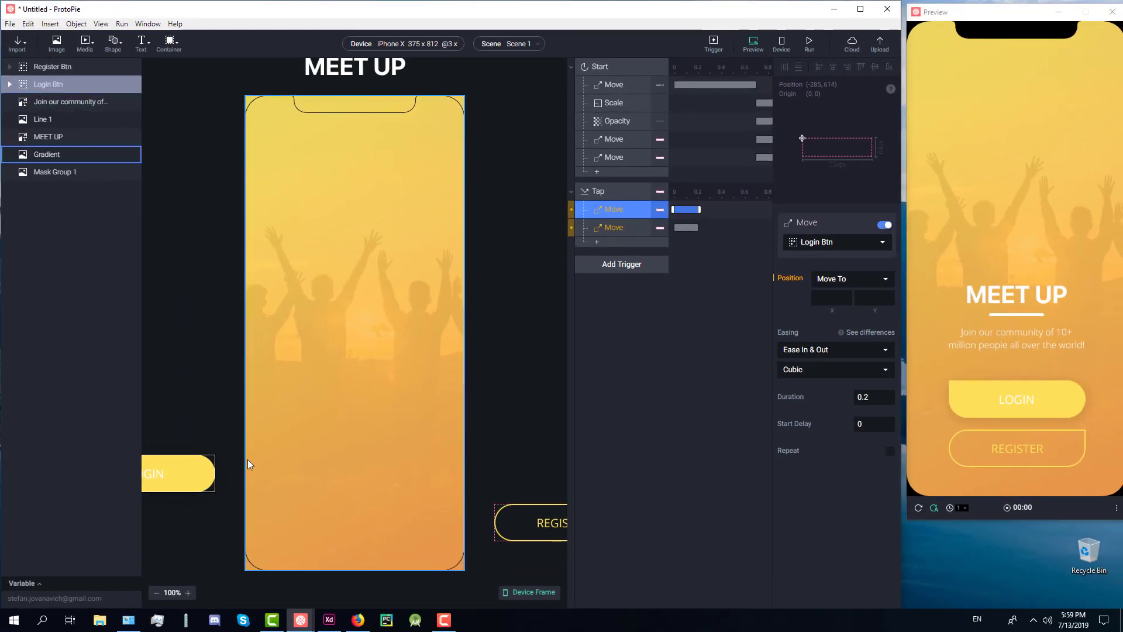
Step: Check Rectangle 3's position and enter provisional Move targets X -30, Y -27
{"action": "left_click", "coordinate": [93, 505]}
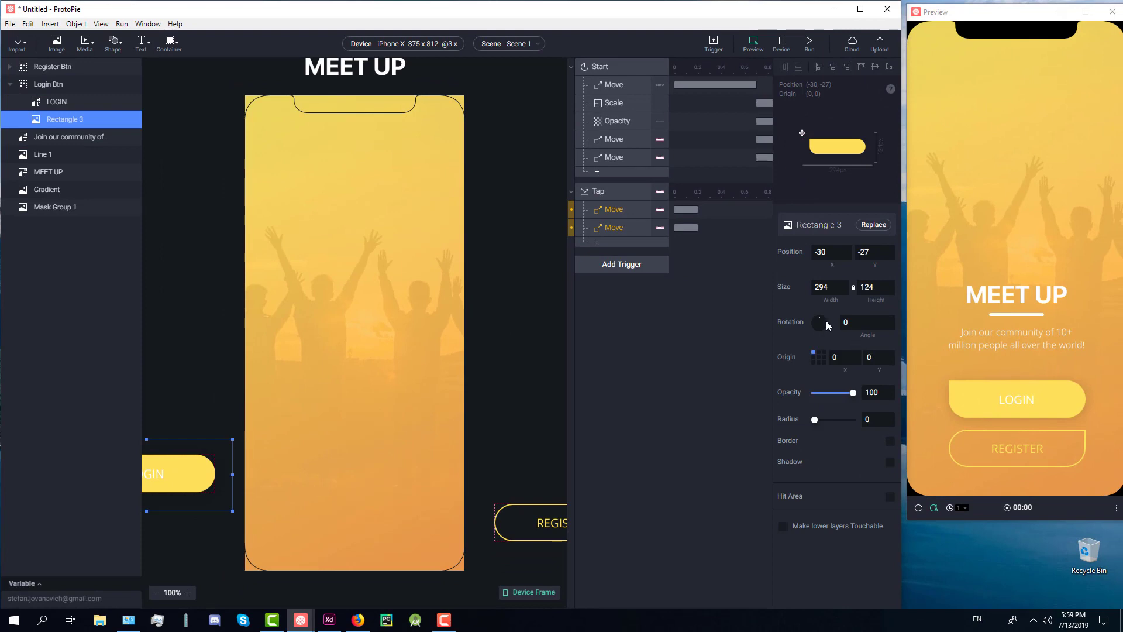
{"action": "left_click", "coordinate": [830, 253]}
{"action": "left_click", "coordinate": [616, 209]}
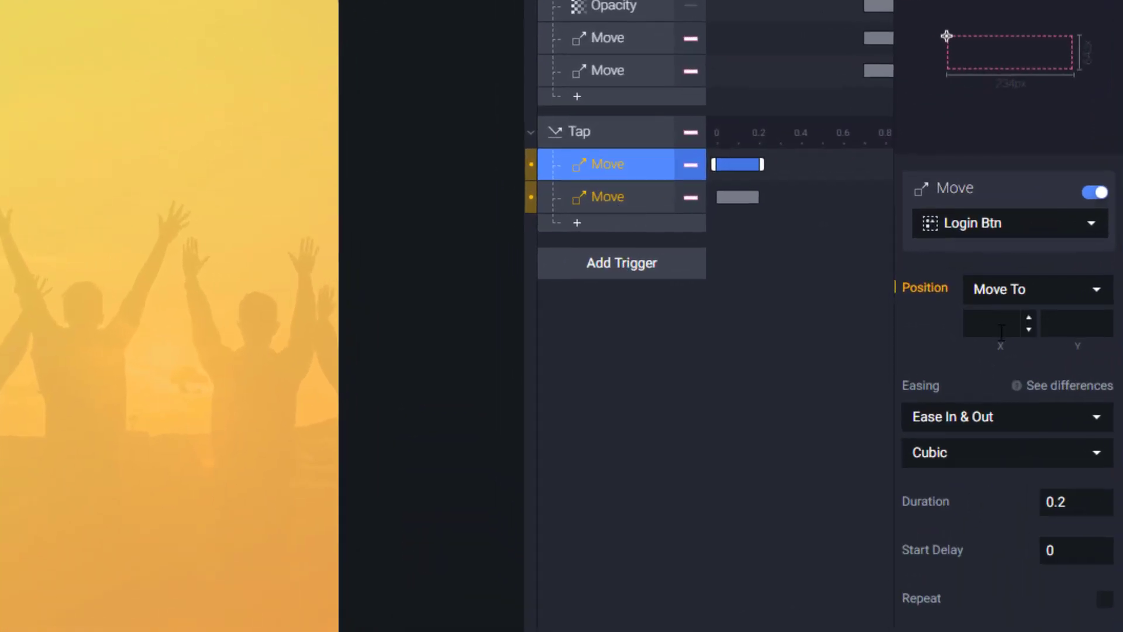
{"action": "left_click", "coordinate": [1002, 332]}
{"action": "type", "text": "-30"}
{"action": "left_click", "coordinate": [1080, 326]}
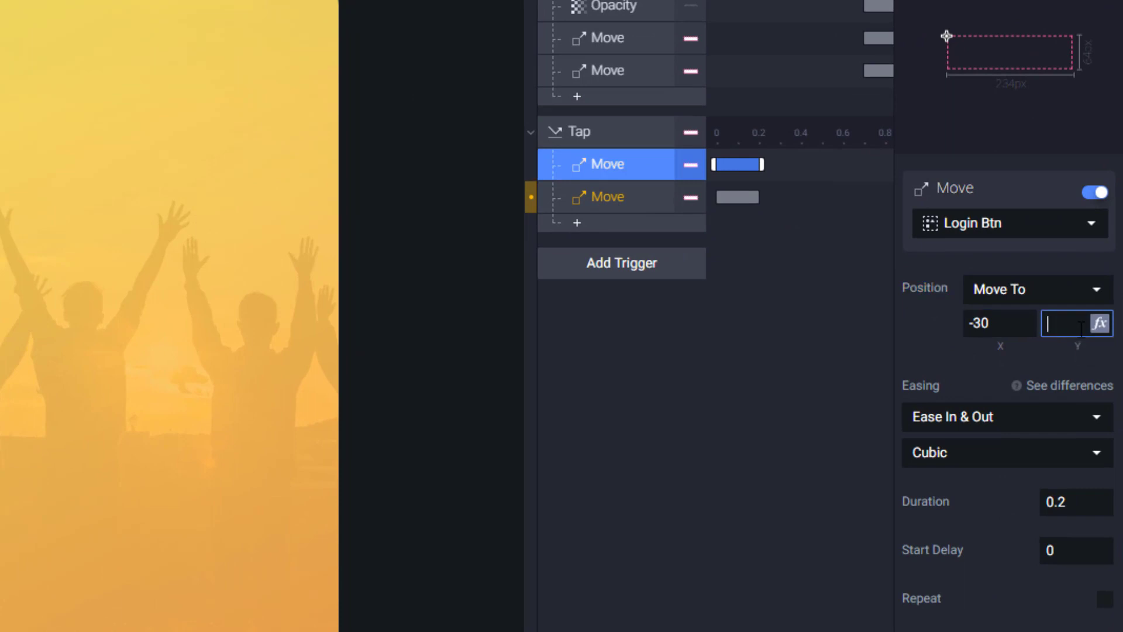
{"action": "type", "text": "-27"}
{"action": "key", "text": "Return"}
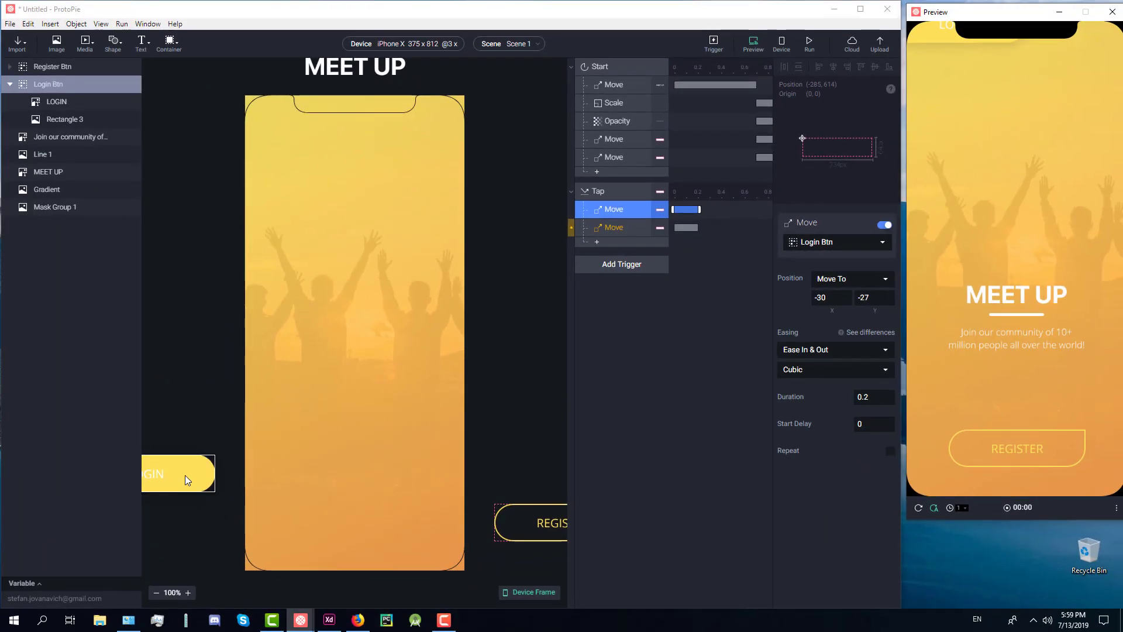
Step: Copy Login Btn's X of -285 and set its Tap Move target to X -285, Y 614
{"action": "left_click", "coordinate": [136, 499]}
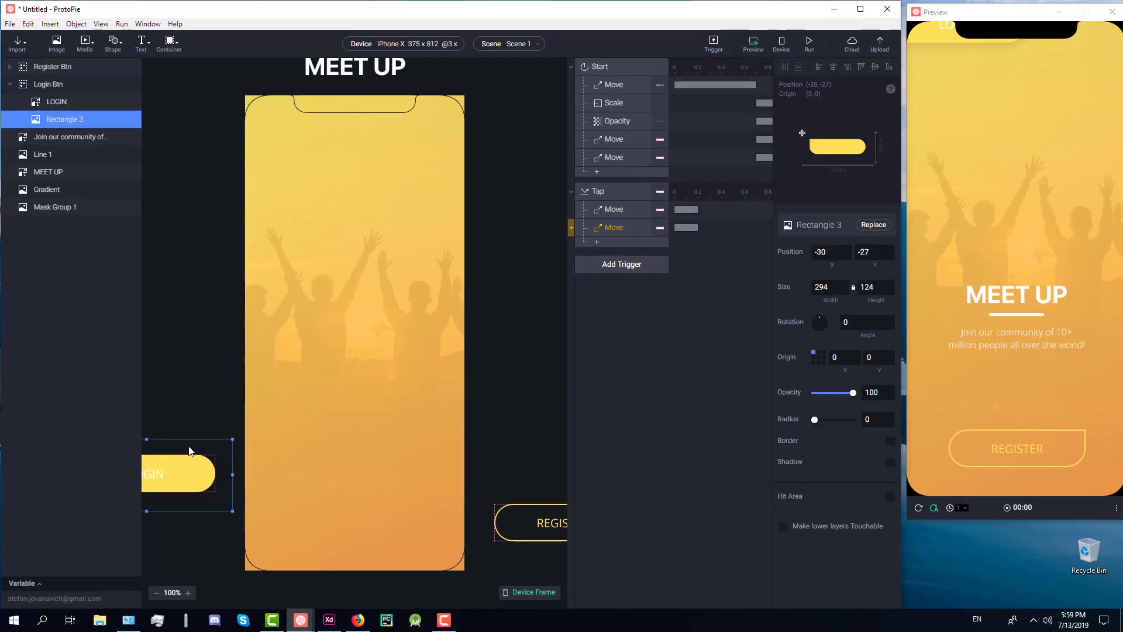
{"action": "left_click", "coordinate": [176, 473]}
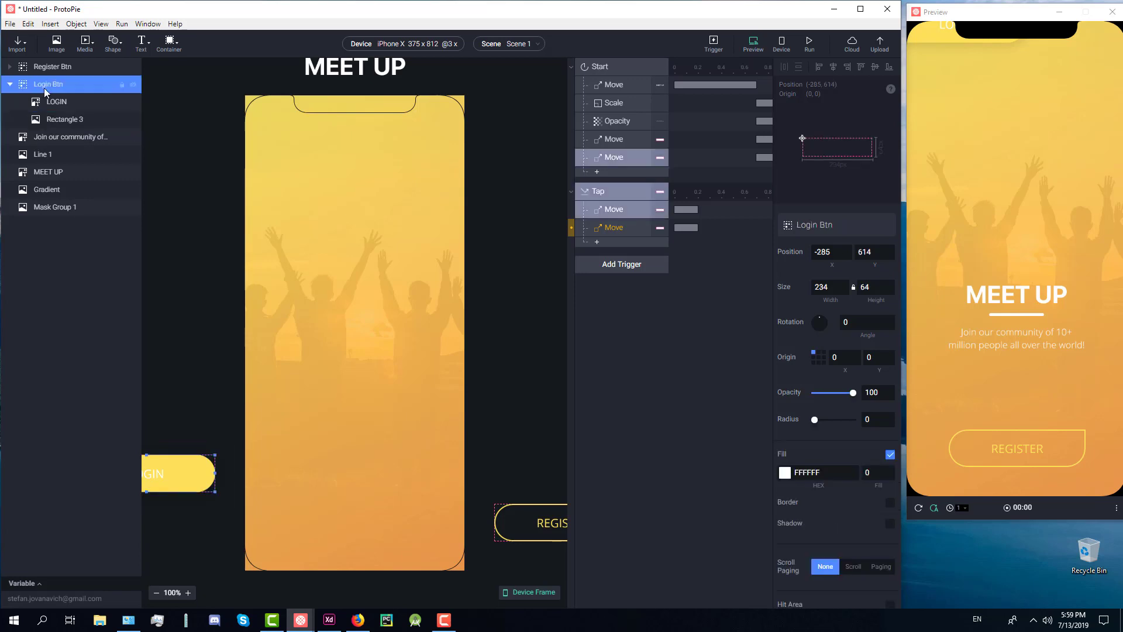
{"action": "left_click", "coordinate": [822, 256]}
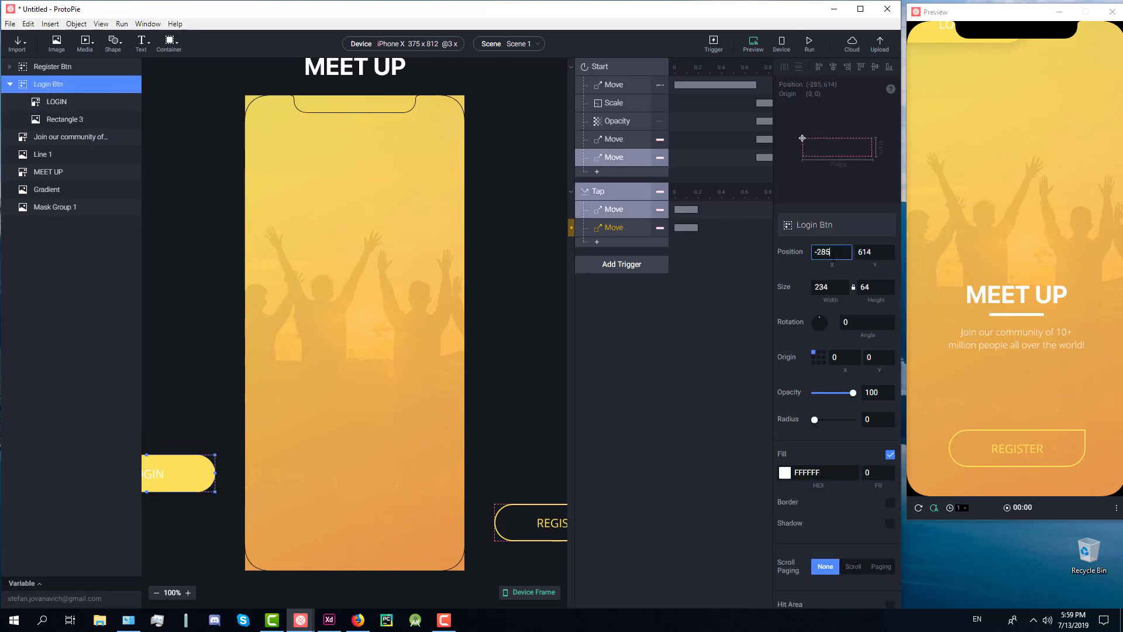
{"action": "left_click", "coordinate": [13, 86]}
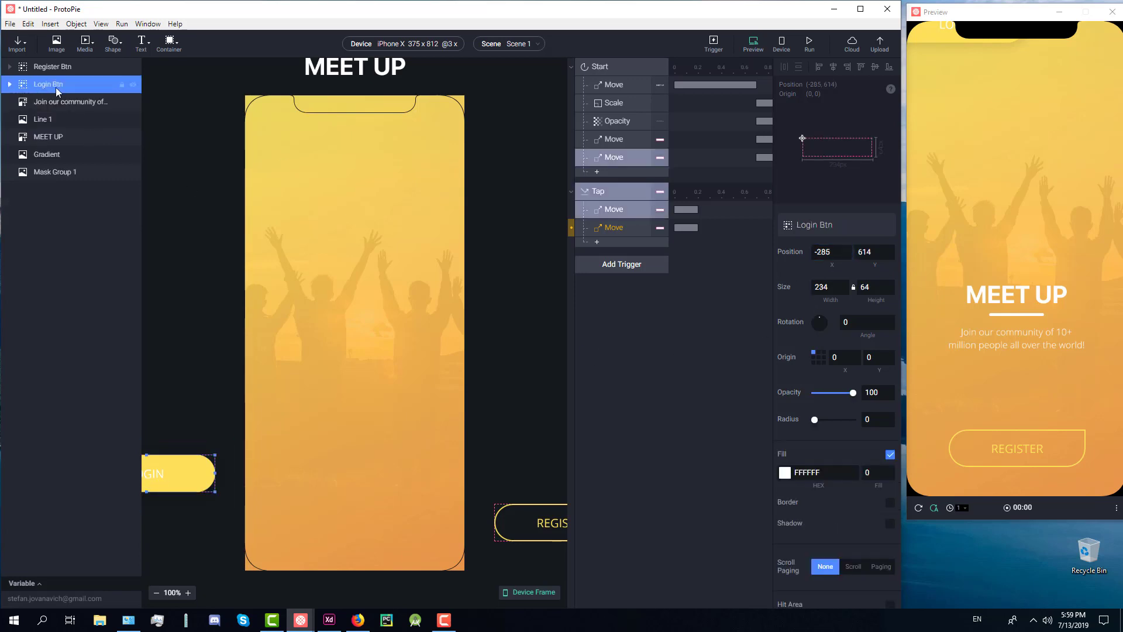
{"action": "double_click", "coordinate": [836, 257]}
{"action": "key", "text": "ctrl+c"}
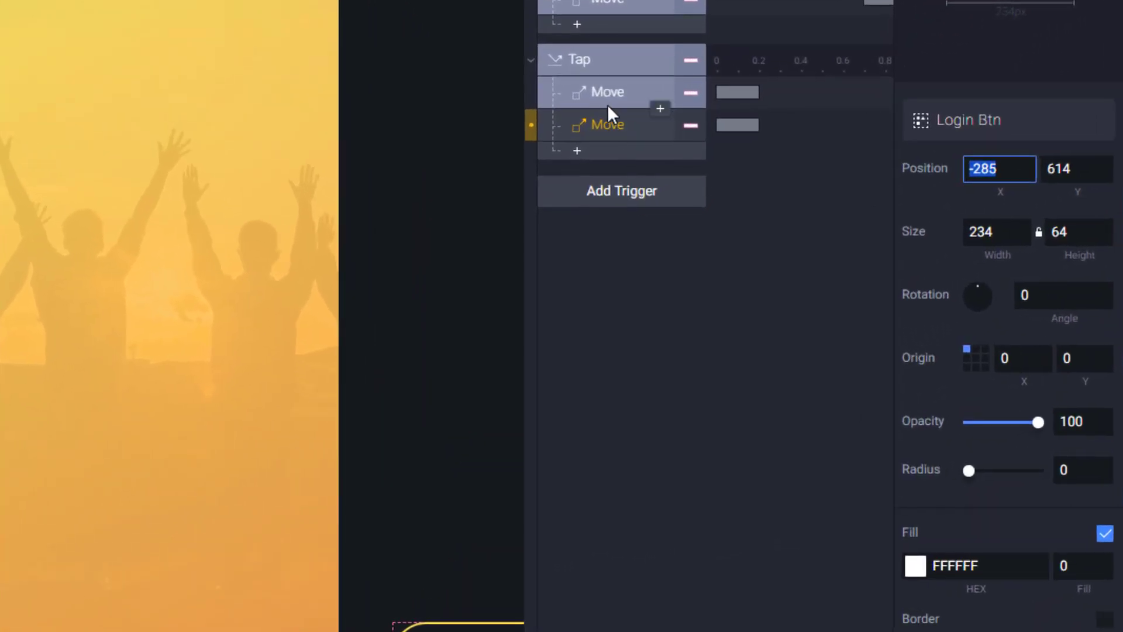
{"action": "left_click", "coordinate": [614, 215]}
{"action": "left_click", "coordinate": [1003, 251]}
{"action": "key", "text": "ctrl+v"}
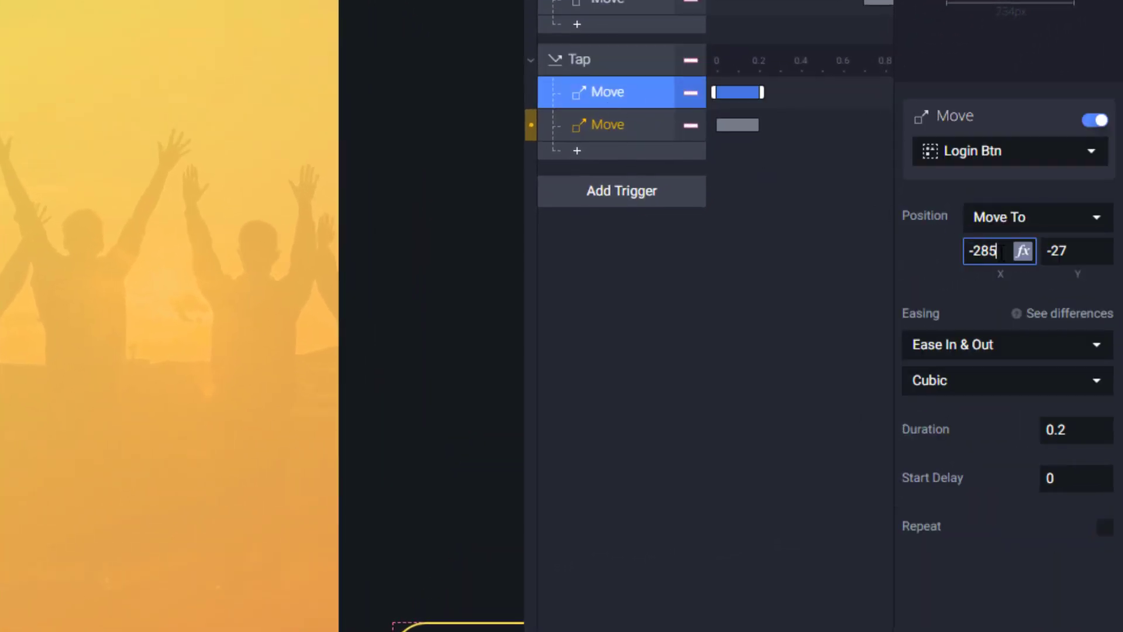
{"action": "left_click", "coordinate": [1086, 258]}
{"action": "type", "text": "614"}
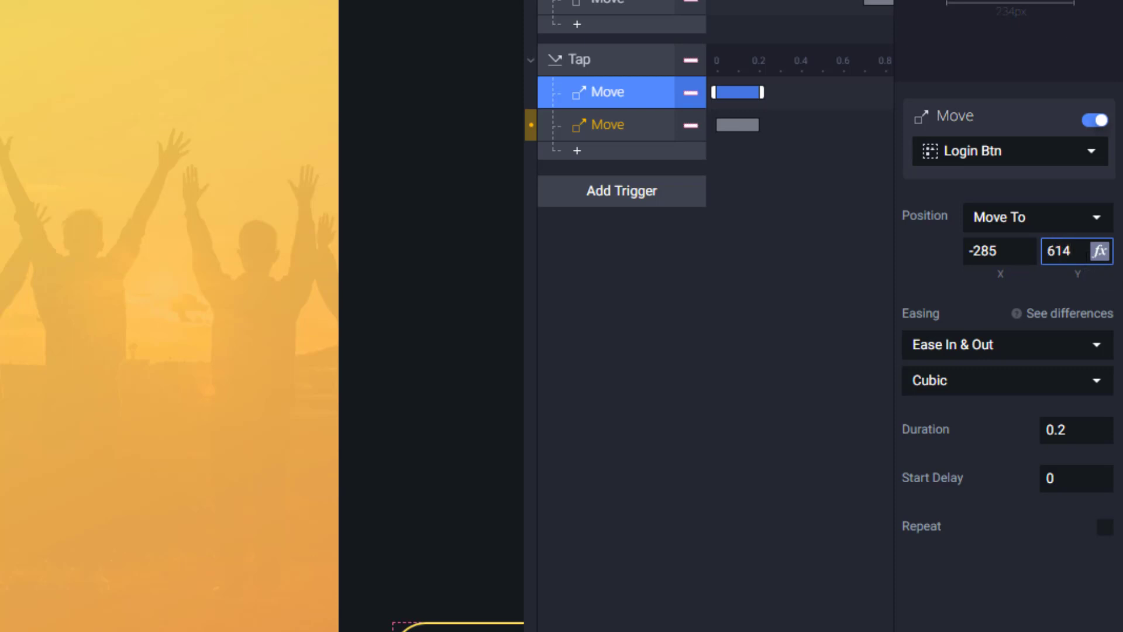
{"action": "key", "text": "Return"}
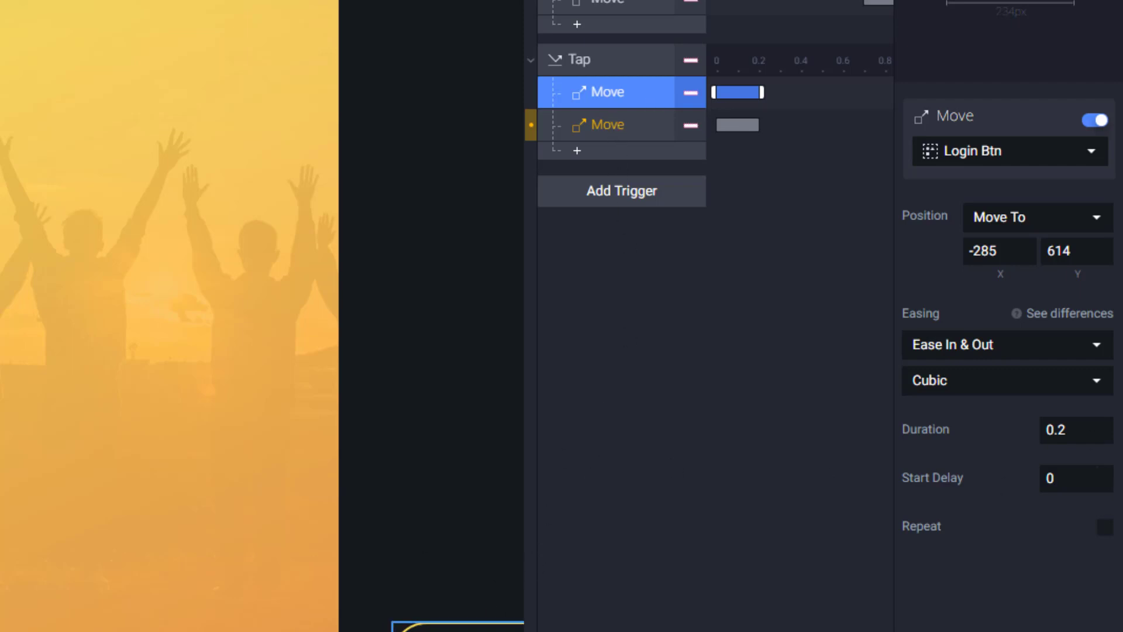
Step: Set the Register Btn Move's target position to X 426, Y 698
{"action": "left_click", "coordinate": [444, 627]}
{"action": "left_click", "coordinate": [999, 176]}
{"action": "key", "text": "ctrl+a"}
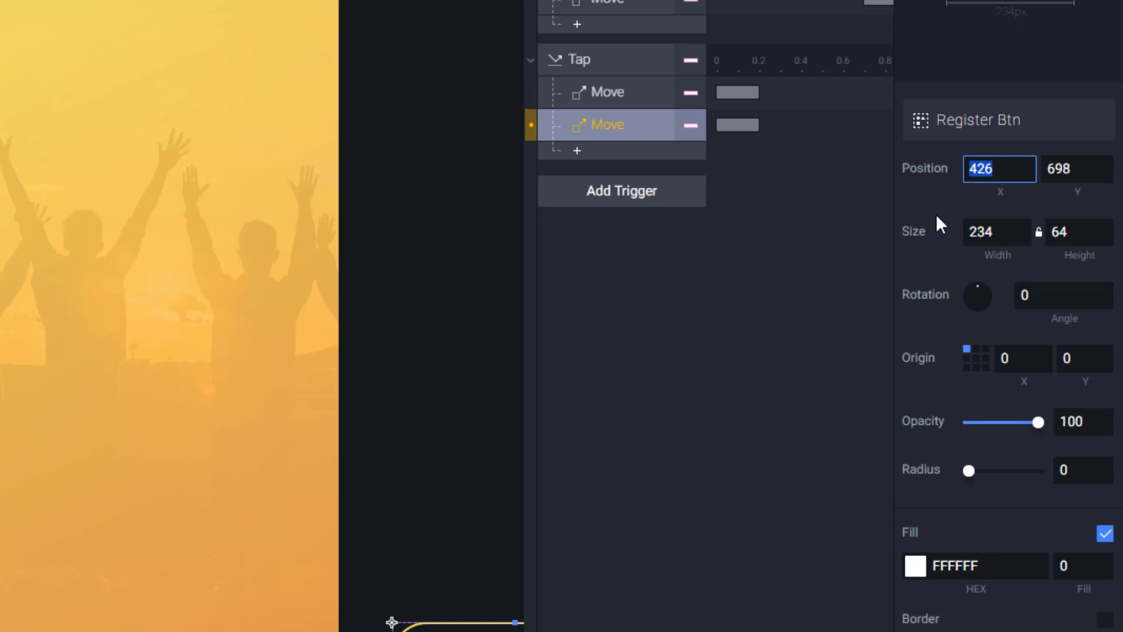
{"action": "left_click", "coordinate": [612, 131]}
{"action": "left_click", "coordinate": [1067, 253]}
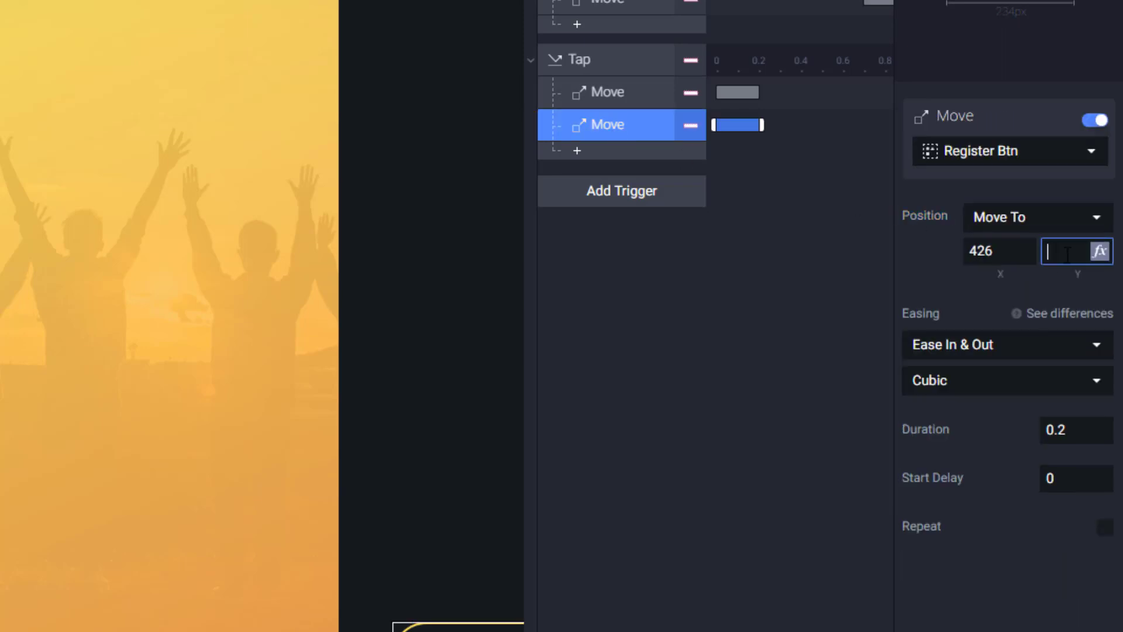
{"action": "type", "text": "598"}
{"action": "key", "text": "ctrl+a"}
{"action": "type", "text": "689"}
{"action": "key", "text": "ctrl+a"}
{"action": "type", "text": "698"}
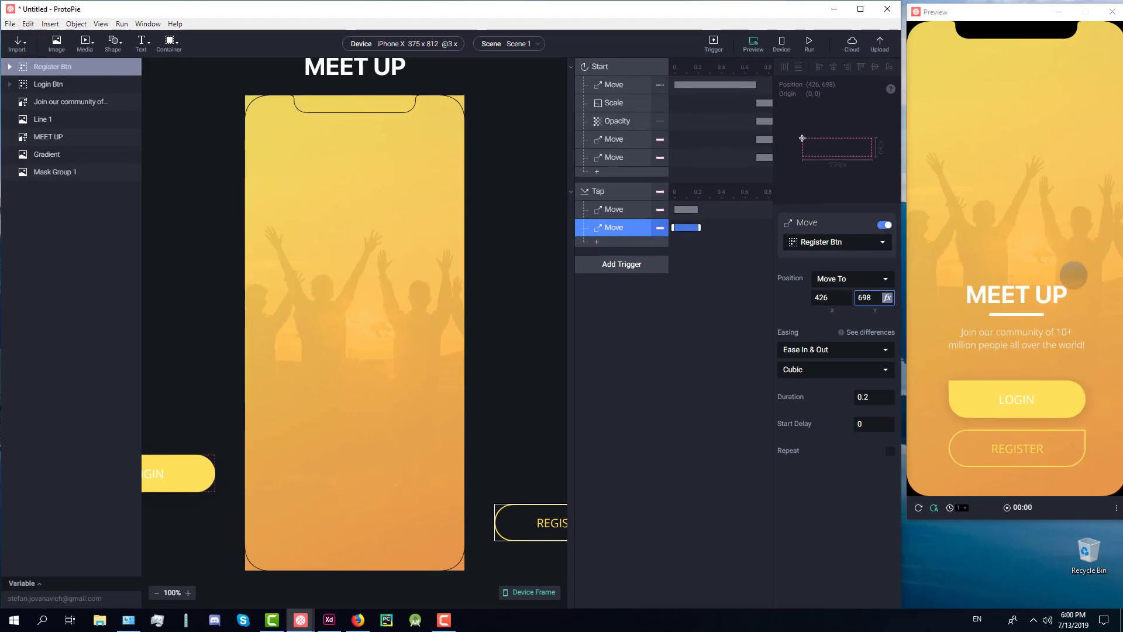
Step: Preview the tap animation and set the Register Btn Move duration to 0.3 s
{"action": "left_click", "coordinate": [1073, 283]}
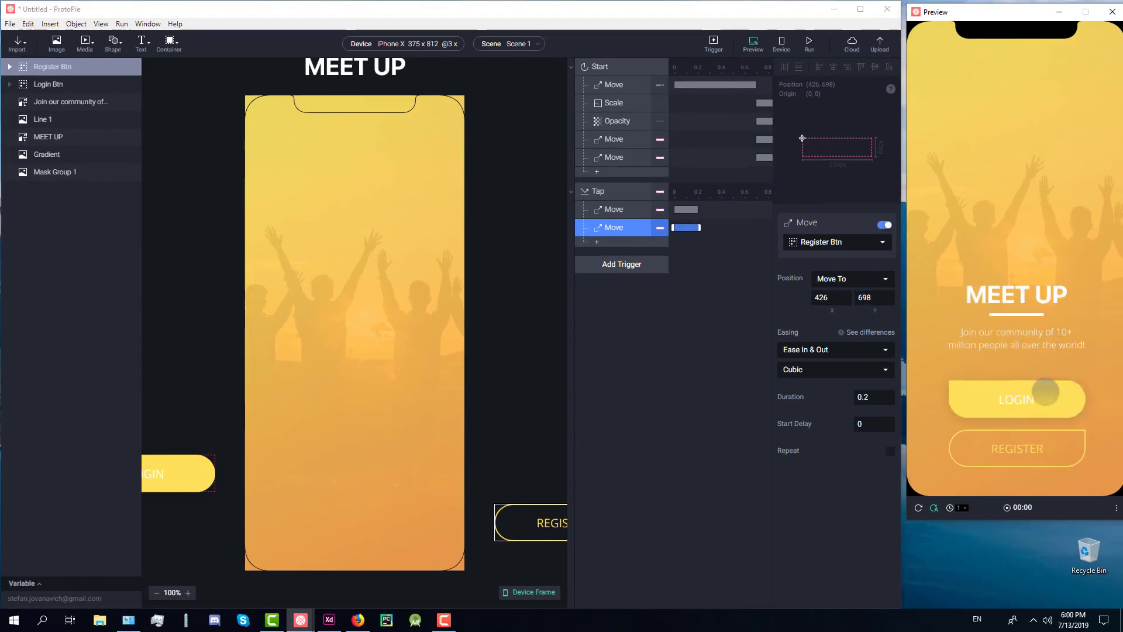
{"action": "left_click", "coordinate": [1046, 392]}
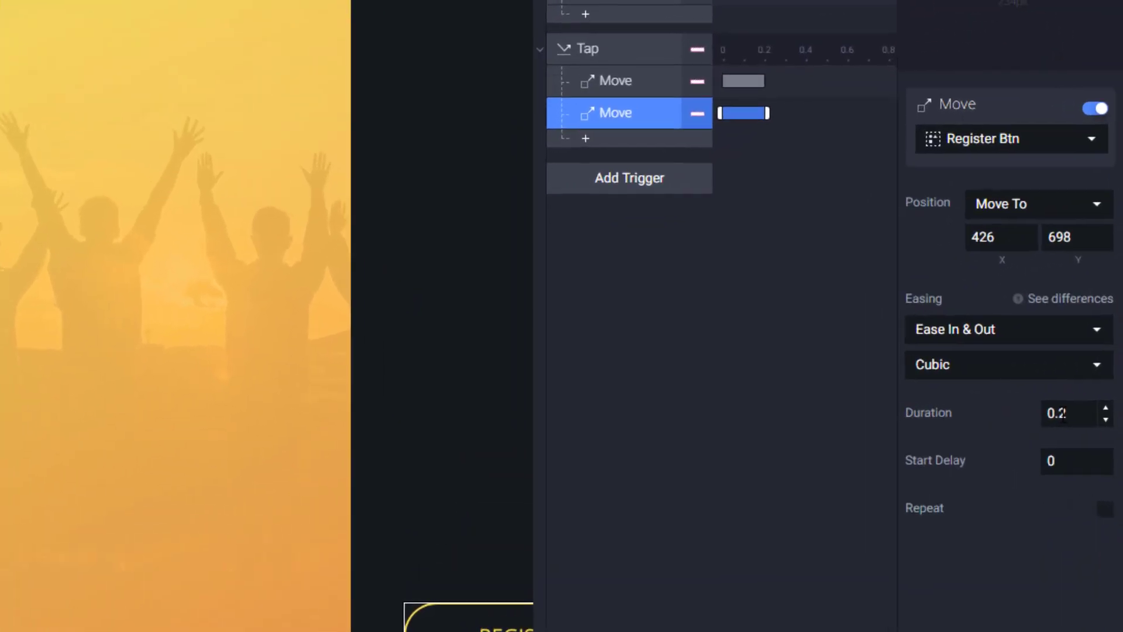
{"action": "double_click", "coordinate": [870, 398]}
{"action": "type", "text": "3"}
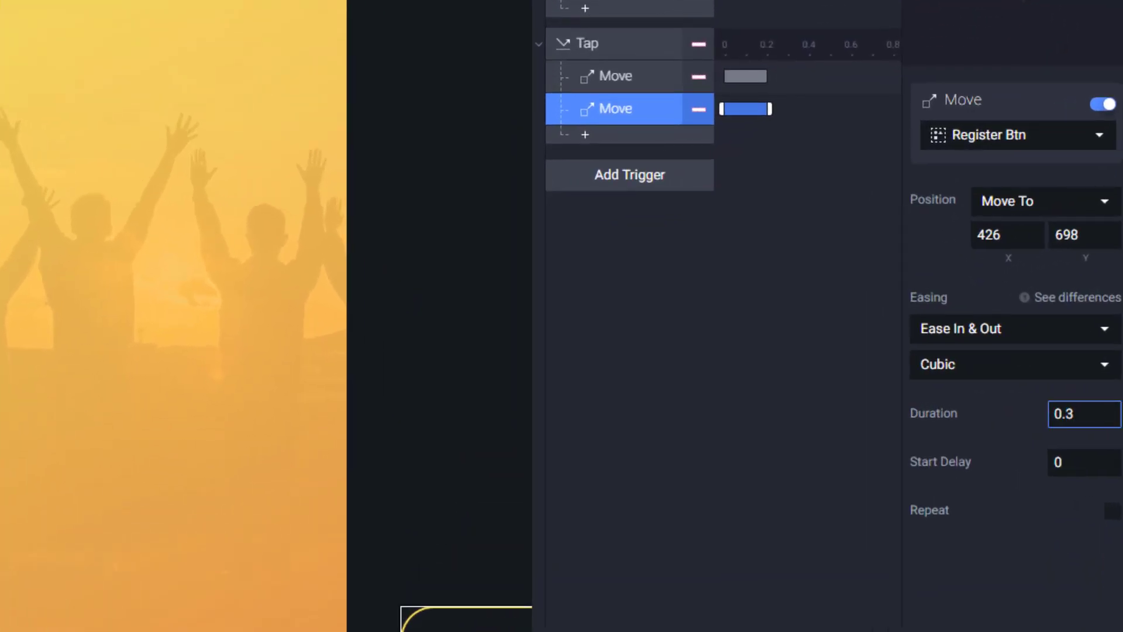
{"action": "key", "text": "Return"}
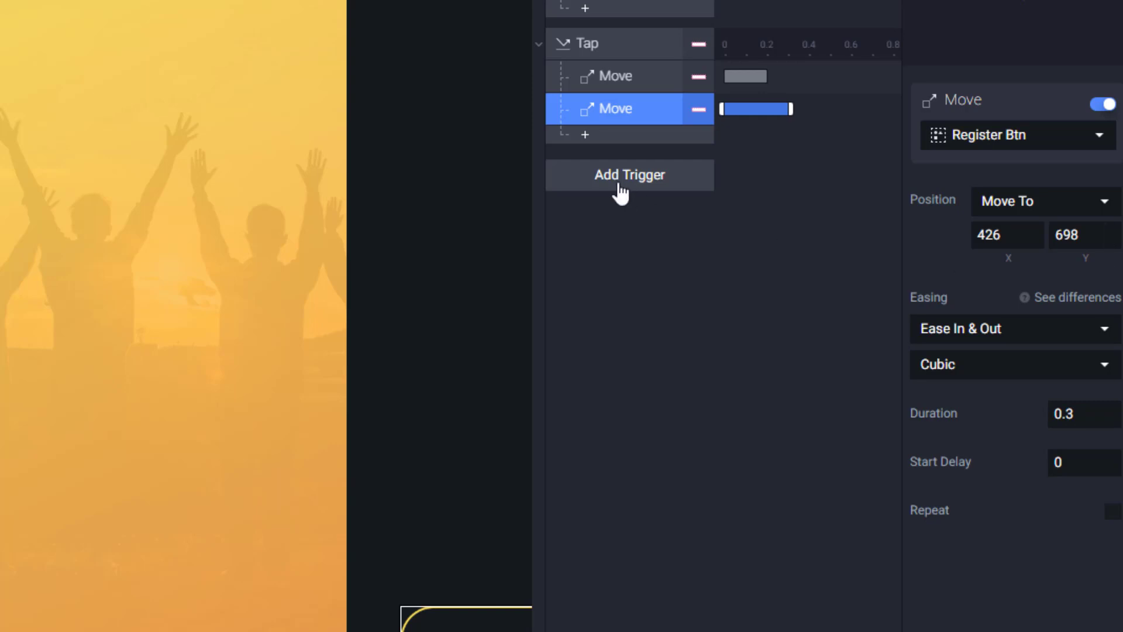
Step: Add an Opacity response under Tap targeting the 'Join our community' subtitle
{"action": "left_click", "coordinate": [587, 137]}
{"action": "left_click", "coordinate": [621, 286]}
{"action": "left_click", "coordinate": [1037, 145]}
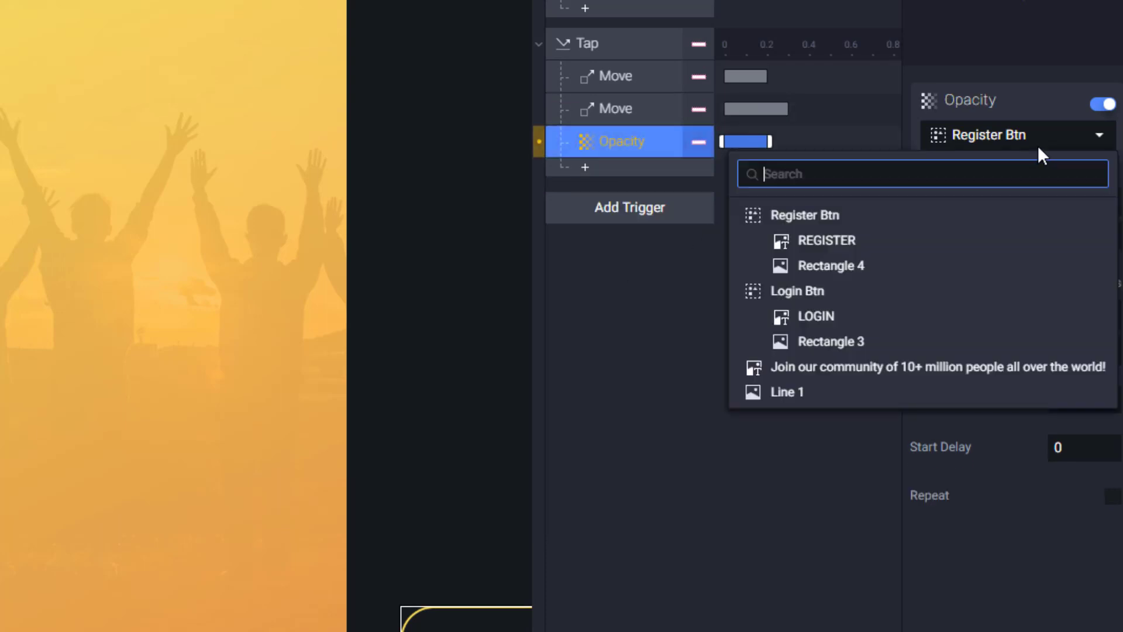
{"action": "left_click", "coordinate": [918, 368]}
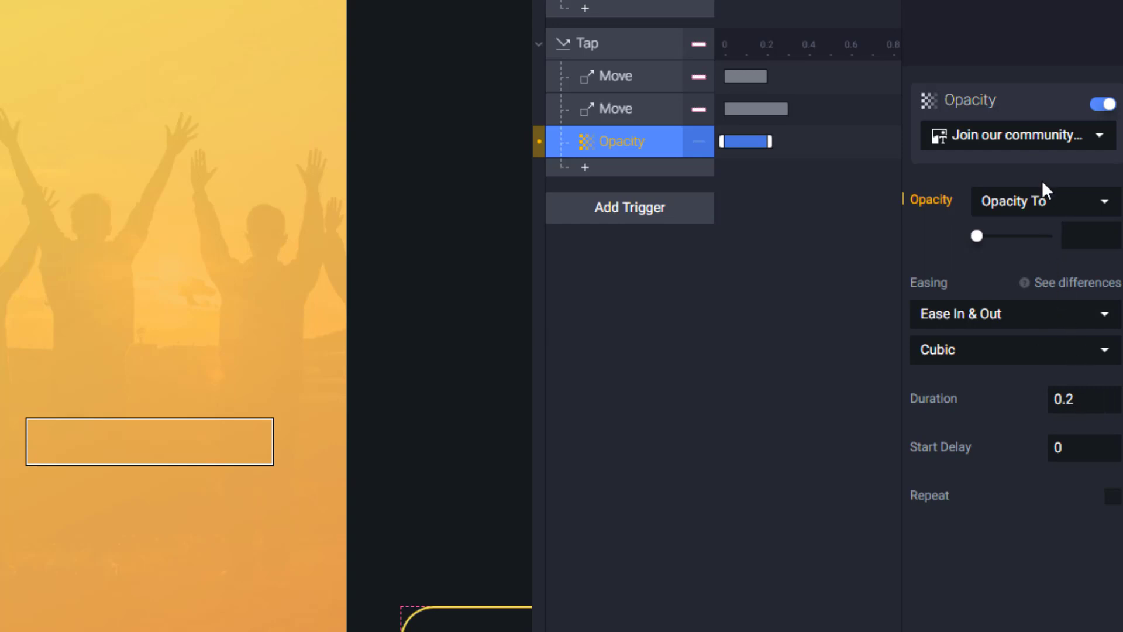
Step: Give the subtitle fade a 0.3 s duration and target opacity 0
{"action": "double_click", "coordinate": [1079, 398]}
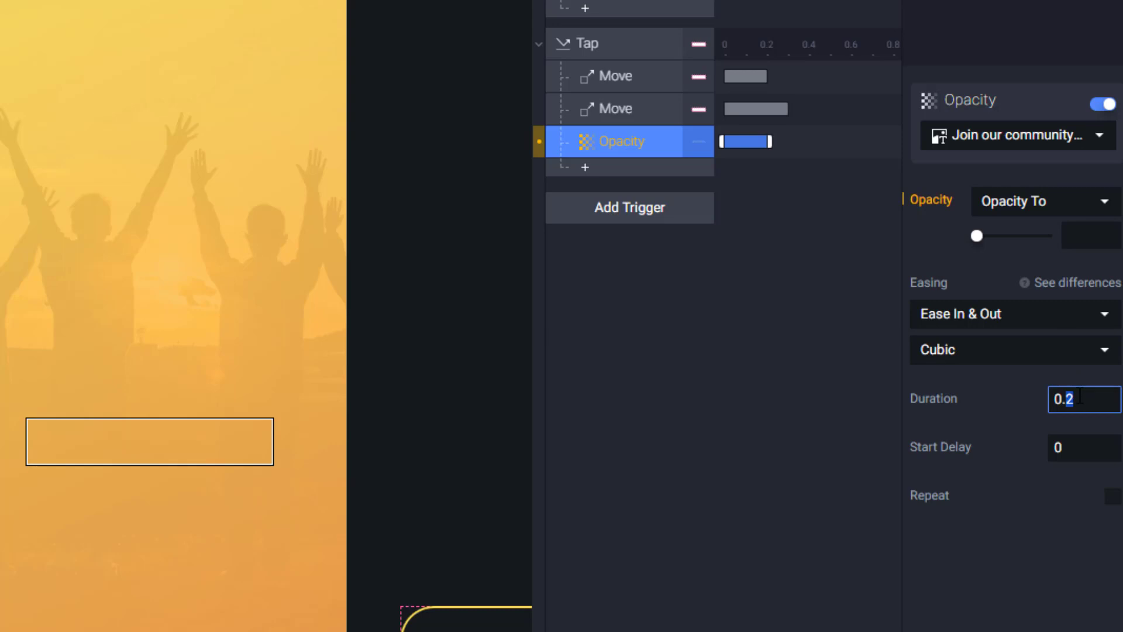
{"action": "type", "text": "3"}
{"action": "key", "text": "Return"}
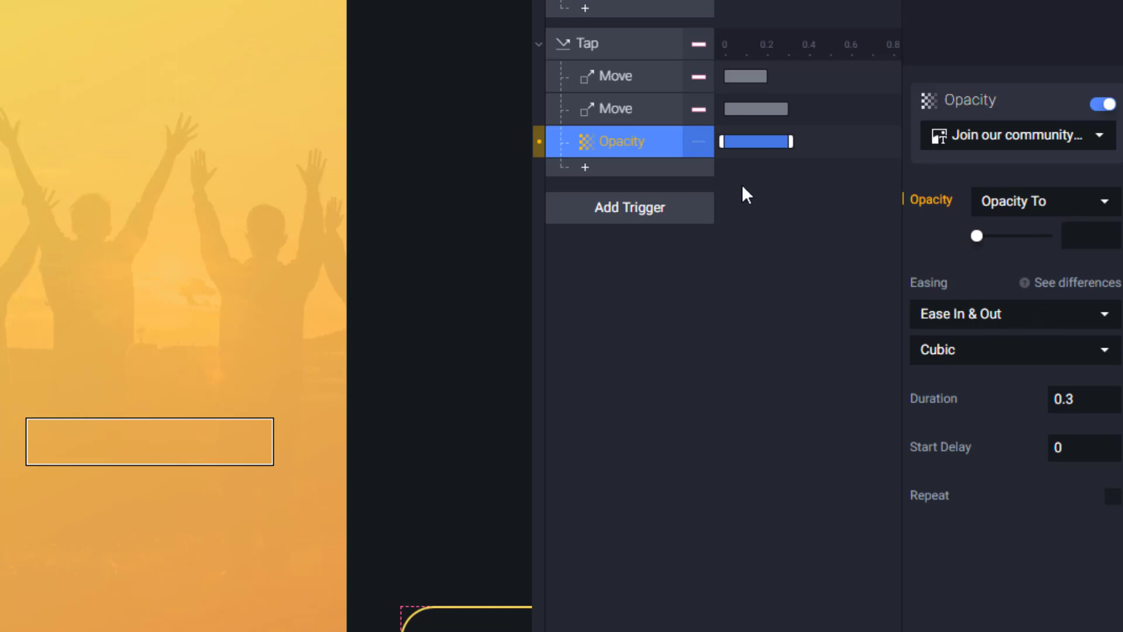
{"action": "left_click", "coordinate": [589, 107]}
{"action": "left_click", "coordinate": [623, 142]}
{"action": "mouse_move", "coordinate": [539, 143]}
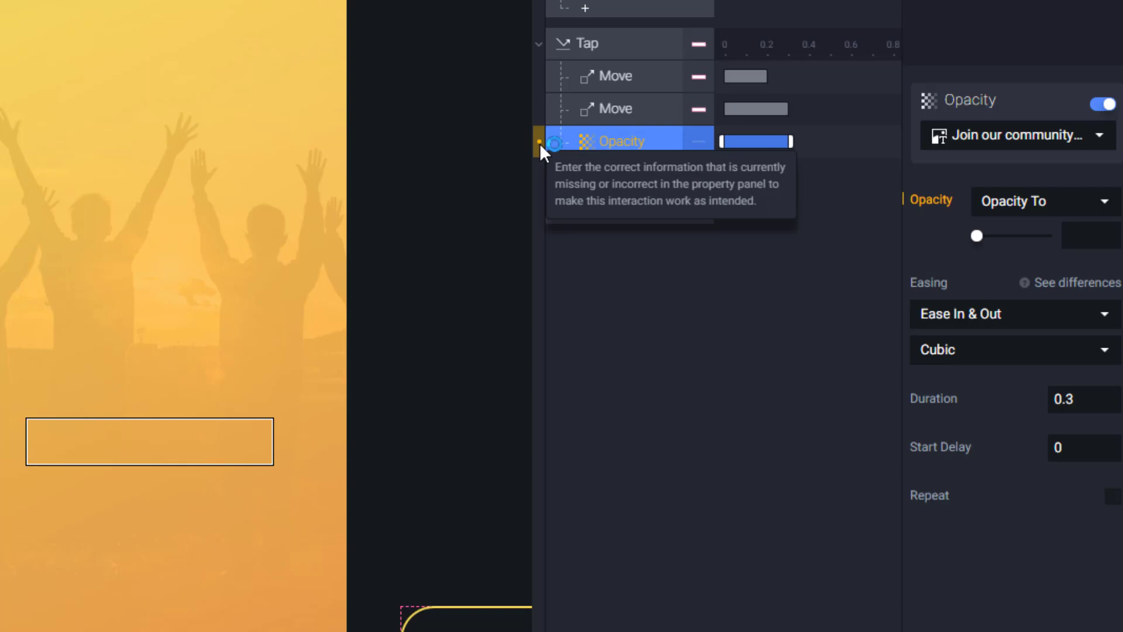
{"action": "left_click", "coordinate": [1114, 241]}
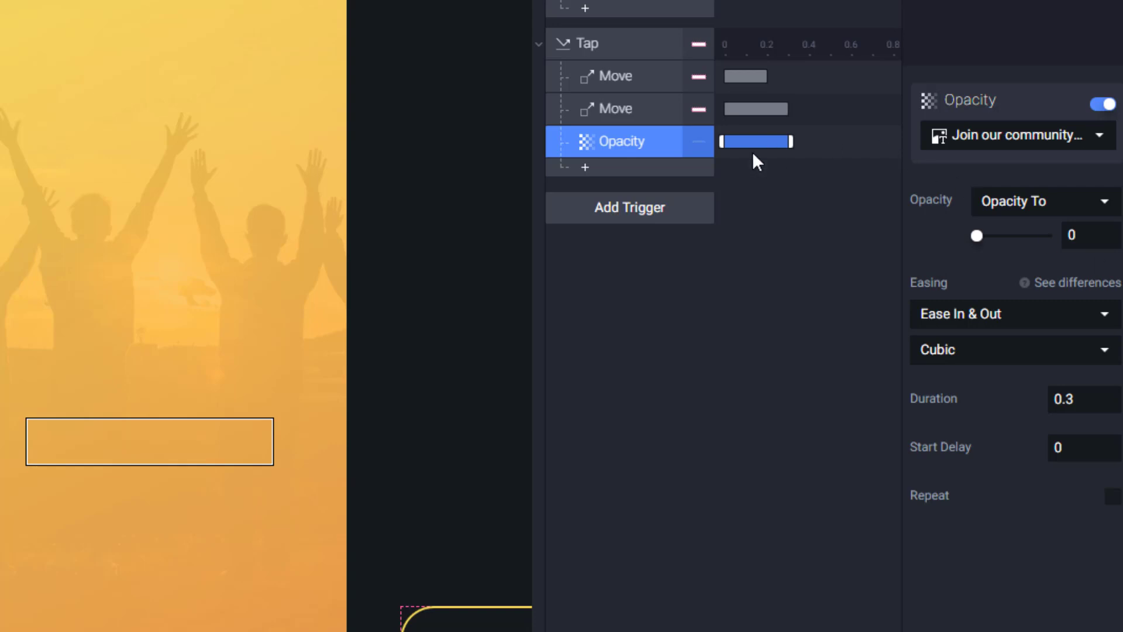
Step: Add a Scale response on Line 1 scaling width and height to 0
{"action": "left_click", "coordinate": [587, 170]}
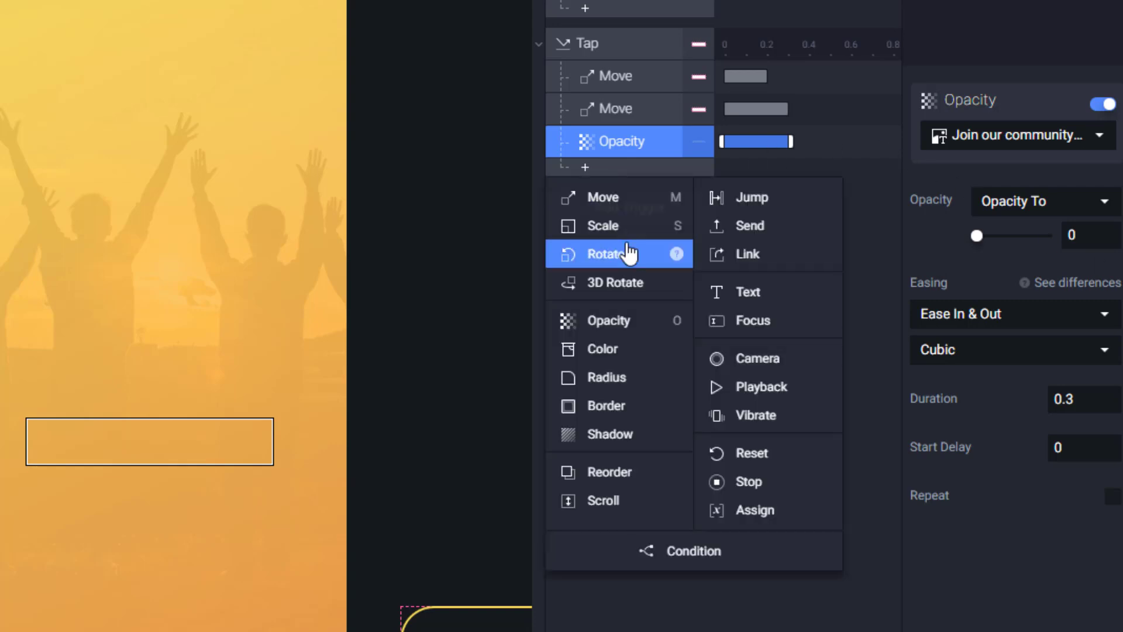
{"action": "left_click", "coordinate": [620, 227]}
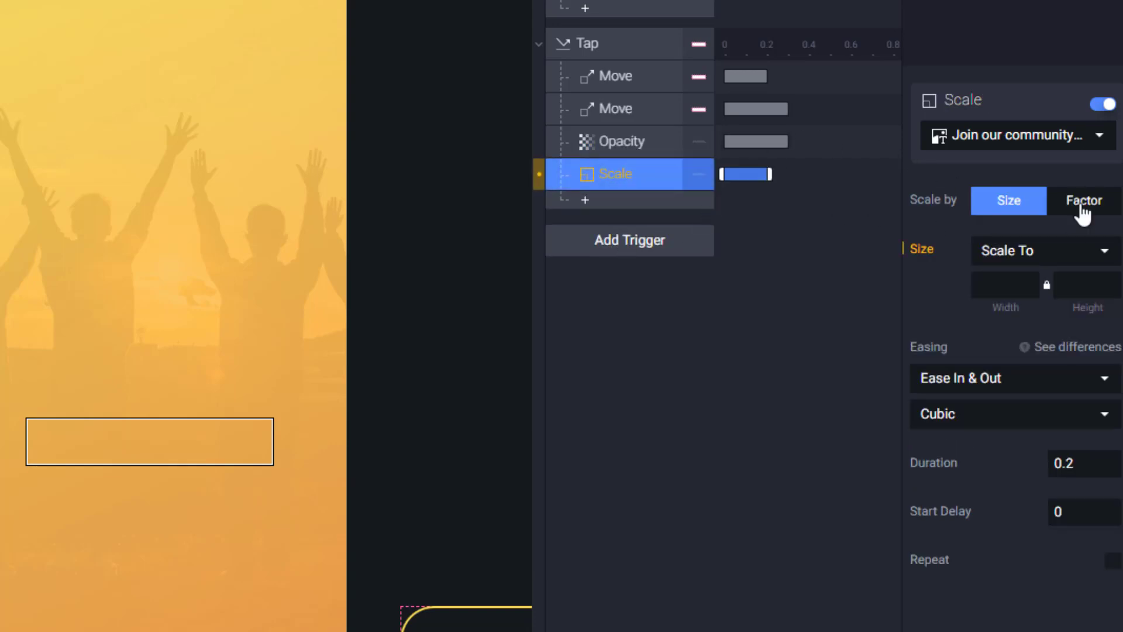
{"action": "left_click", "coordinate": [1086, 138]}
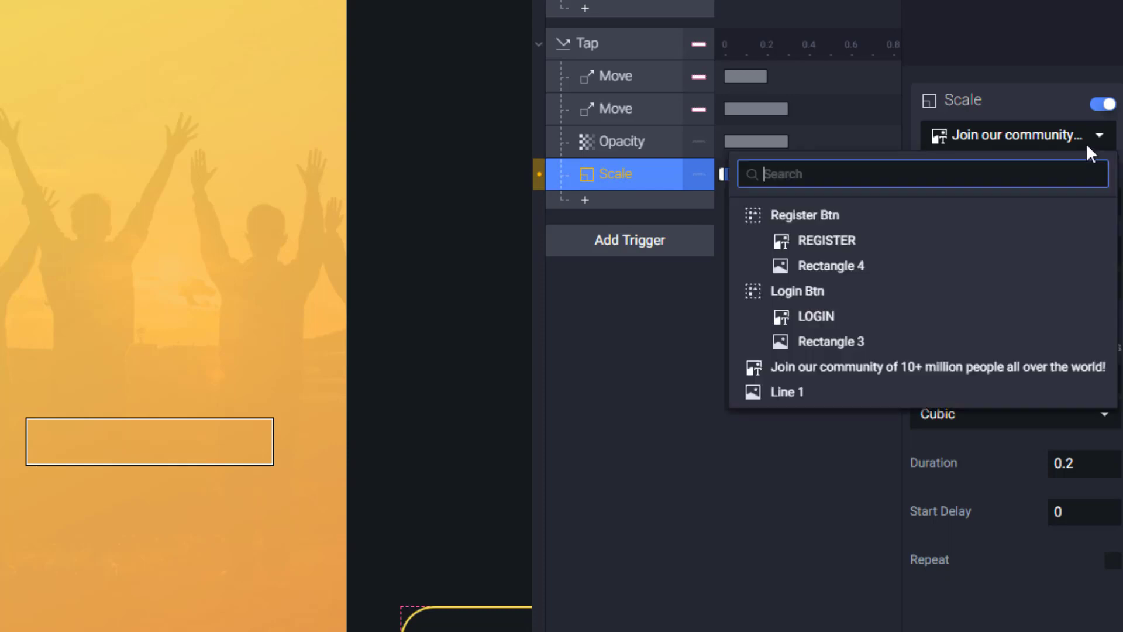
{"action": "left_click", "coordinate": [840, 392]}
{"action": "left_click", "coordinate": [1002, 285]}
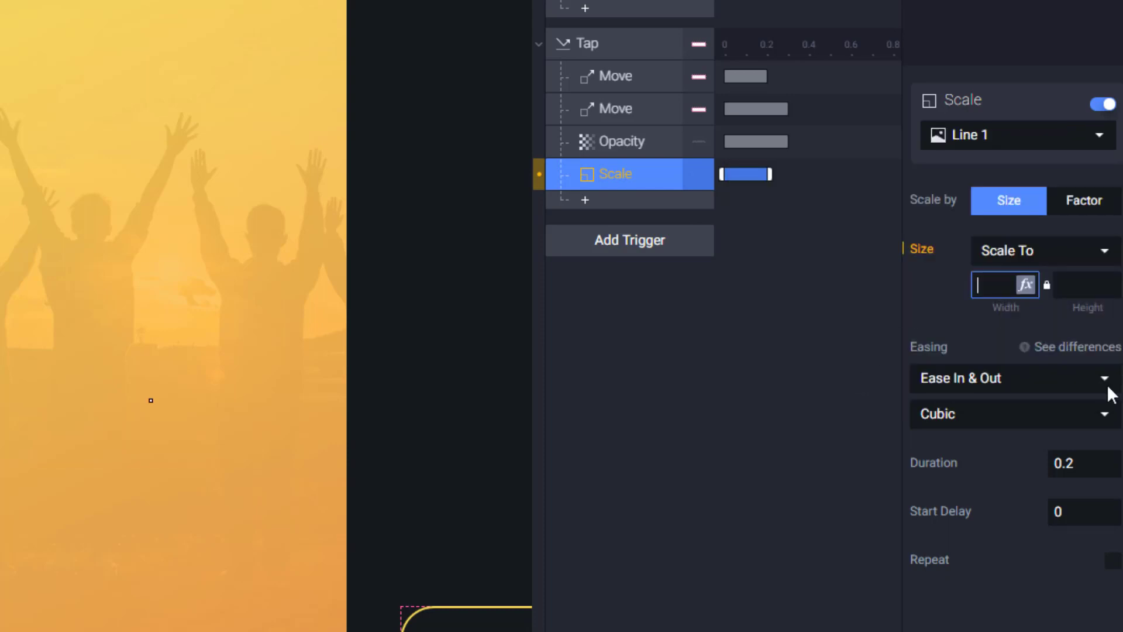
{"action": "type", "text": "0"}
{"action": "key", "text": "Tab"}
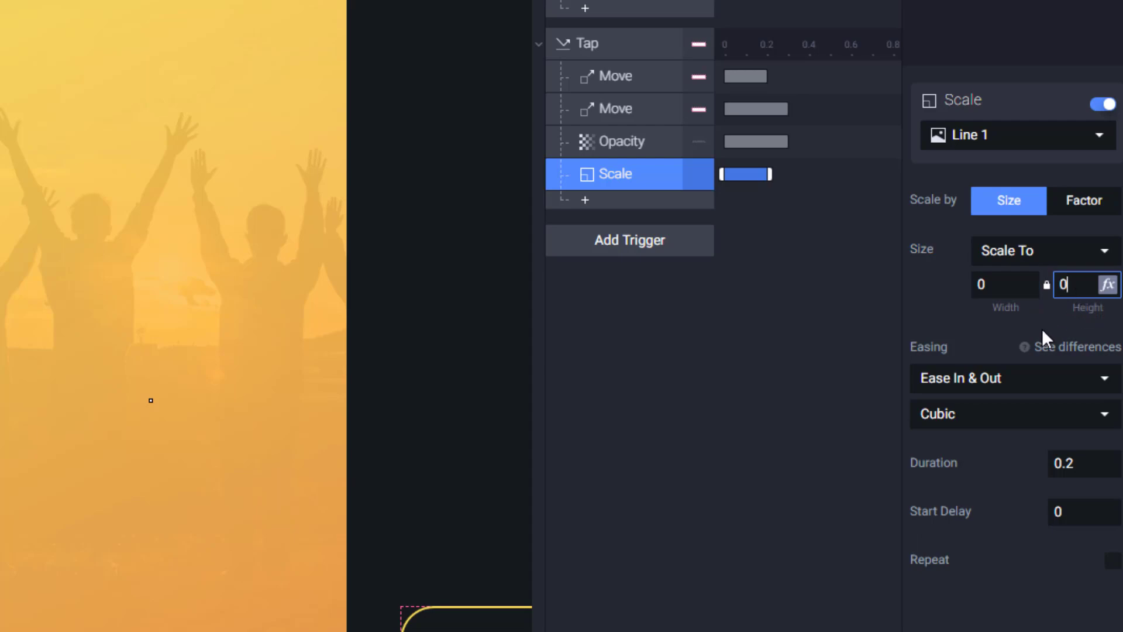
Step: Set the Line 1 scale duration to 0.3 s and test LOGIN in the preview
{"action": "double_click", "coordinate": [1070, 462]}
{"action": "type", "text": "0.3"}
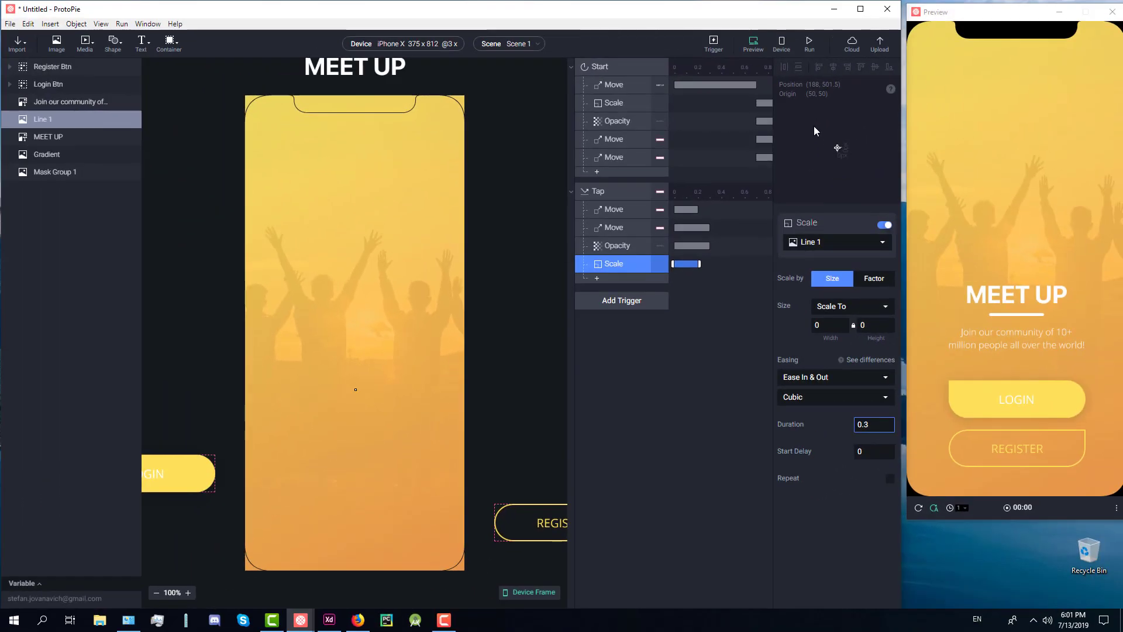
{"action": "left_click", "coordinate": [810, 44]}
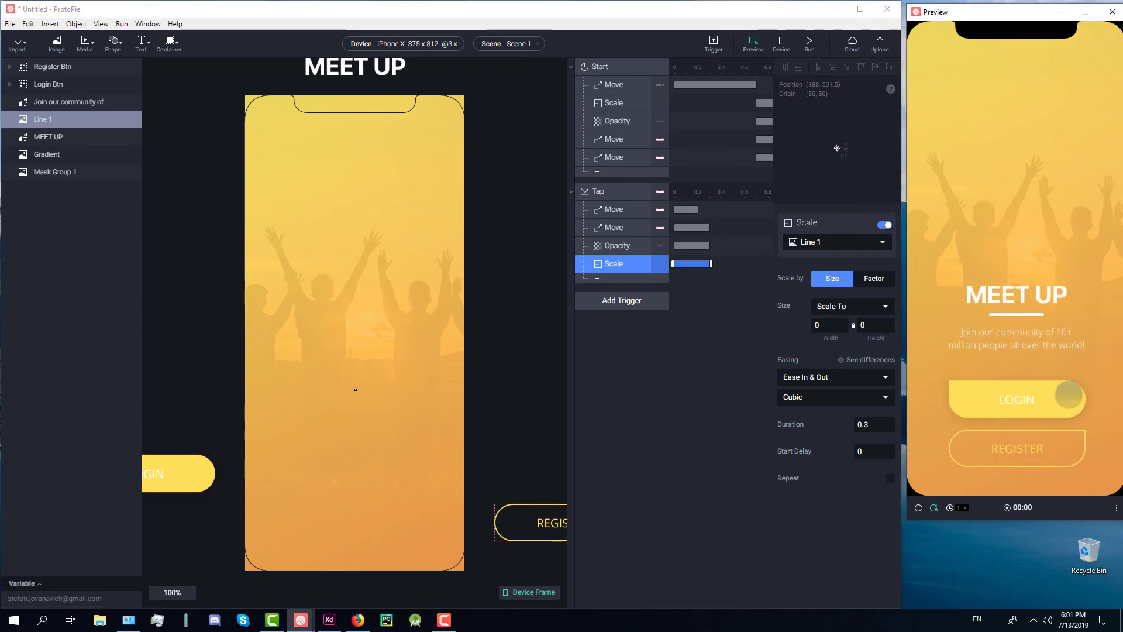
{"action": "left_click", "coordinate": [1066, 399]}
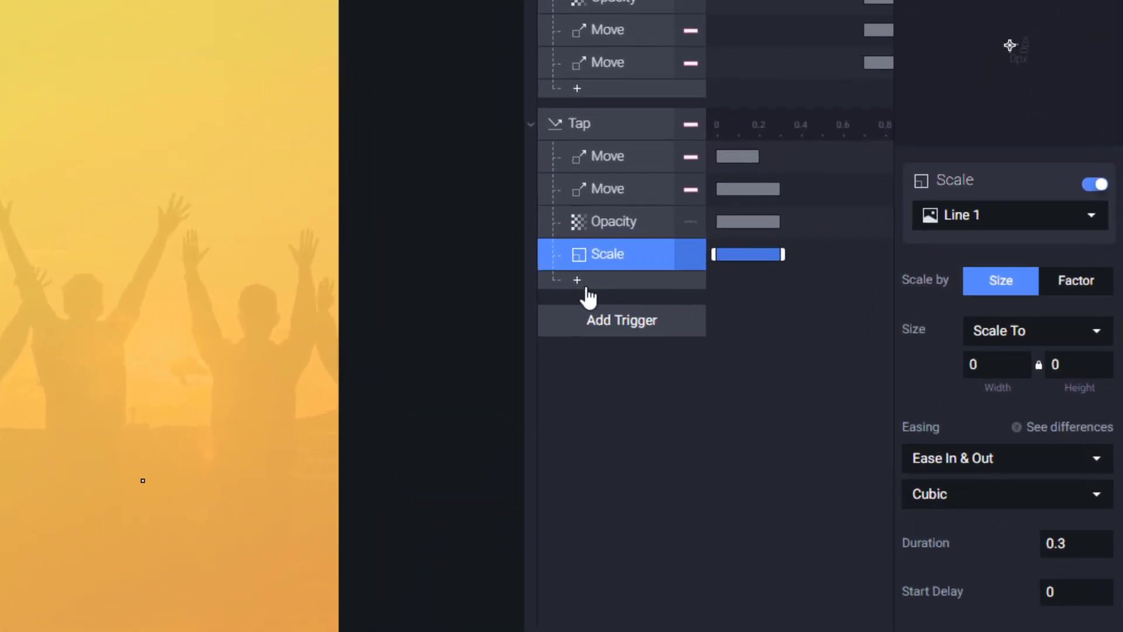
Step: Add a Move response under Tap targeting the MEET UP title, noting its X of 101
{"action": "left_click", "coordinate": [587, 288]}
{"action": "left_click", "coordinate": [612, 313]}
{"action": "left_click", "coordinate": [983, 215]}
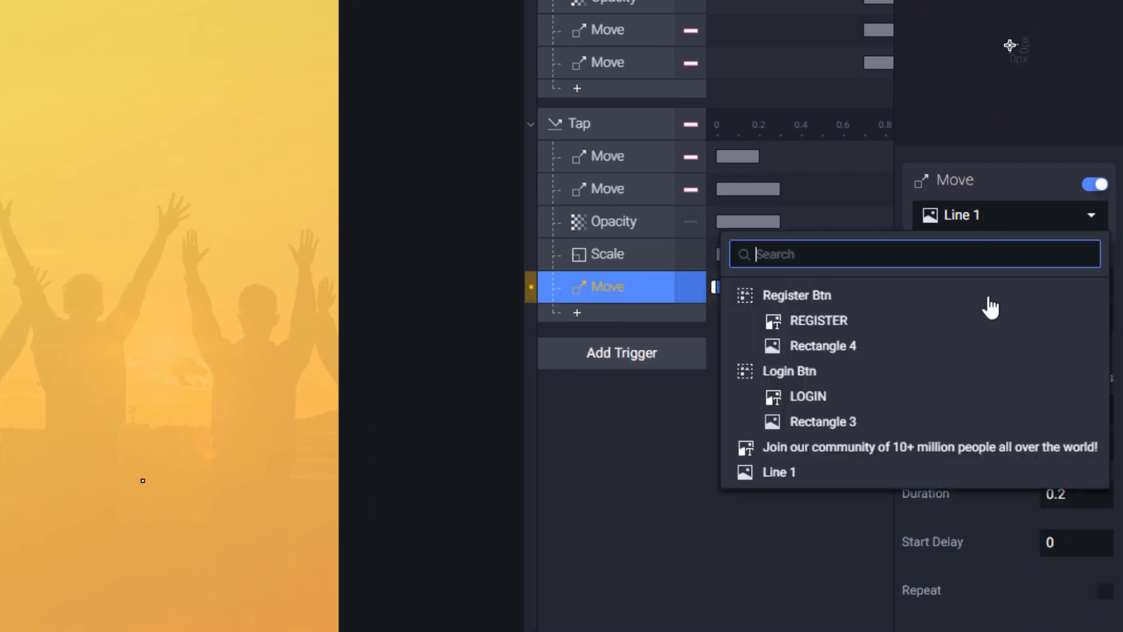
{"action": "scroll", "coordinate": [866, 451], "scroll_direction": "down", "scroll_amount": 2}
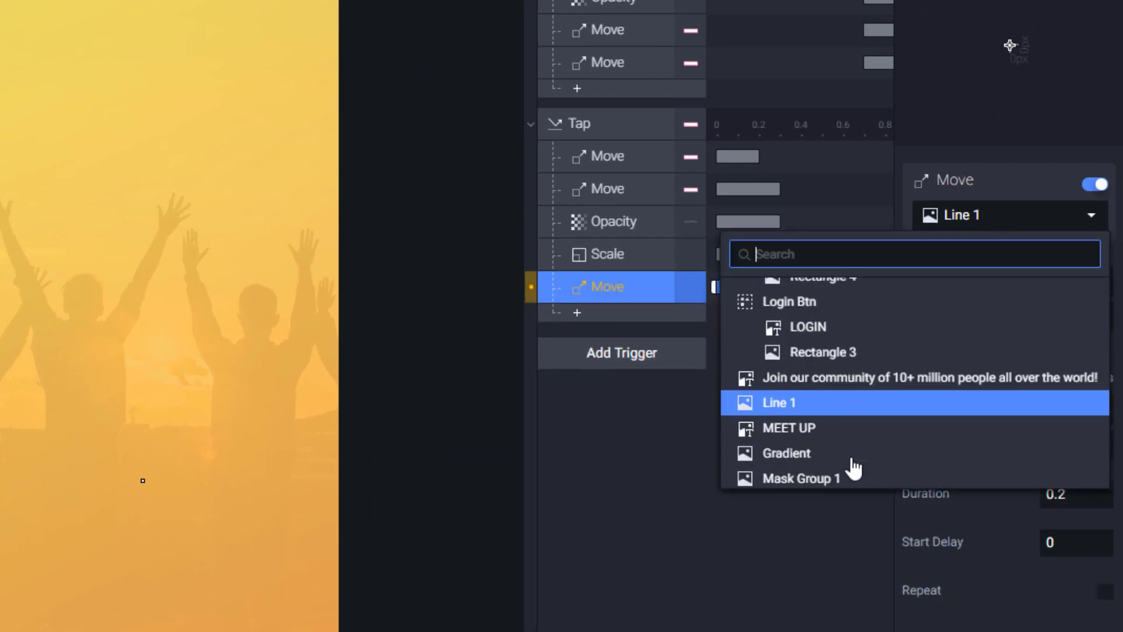
{"action": "left_click", "coordinate": [847, 425]}
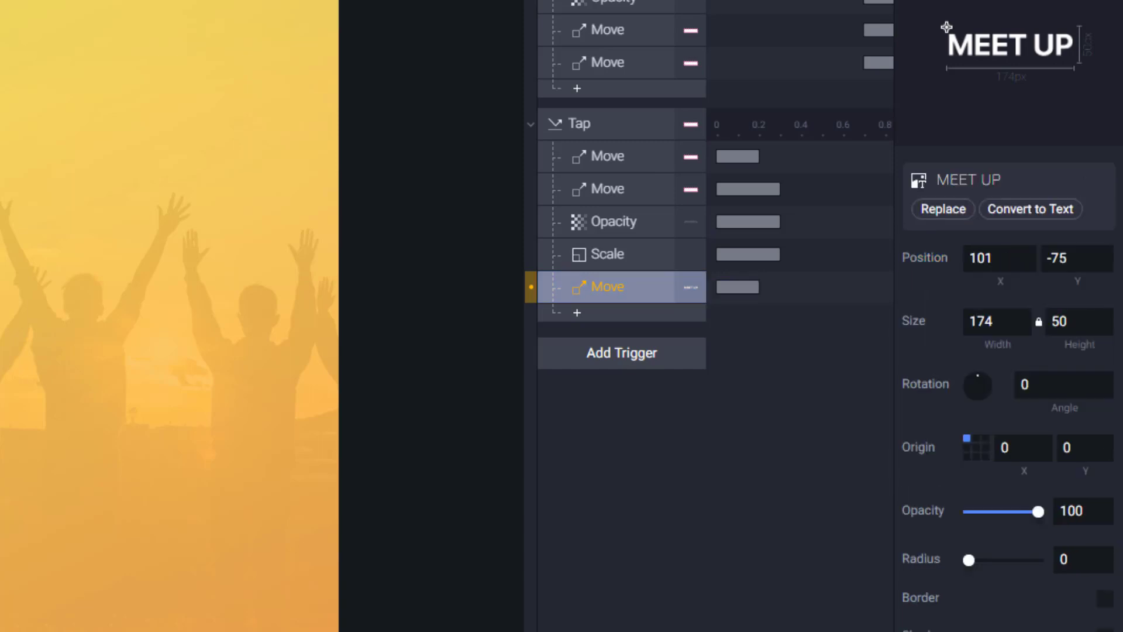
{"action": "left_click", "coordinate": [1002, 261]}
{"action": "key", "text": "ctrl+a"}
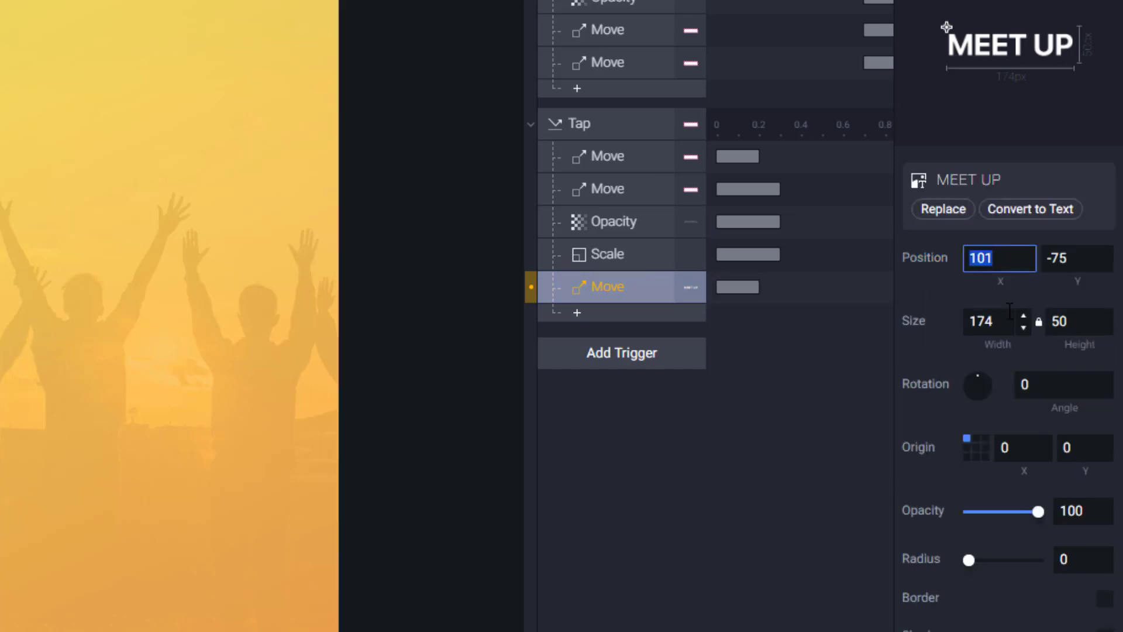
Step: Set the MEET UP Move to X 101, Y -75 over 0.3 s and test LOGIN in the preview
{"action": "left_click", "coordinate": [619, 290]}
{"action": "left_click", "coordinate": [990, 304]}
{"action": "type", "text": "101"}
{"action": "left_click", "coordinate": [1074, 326]}
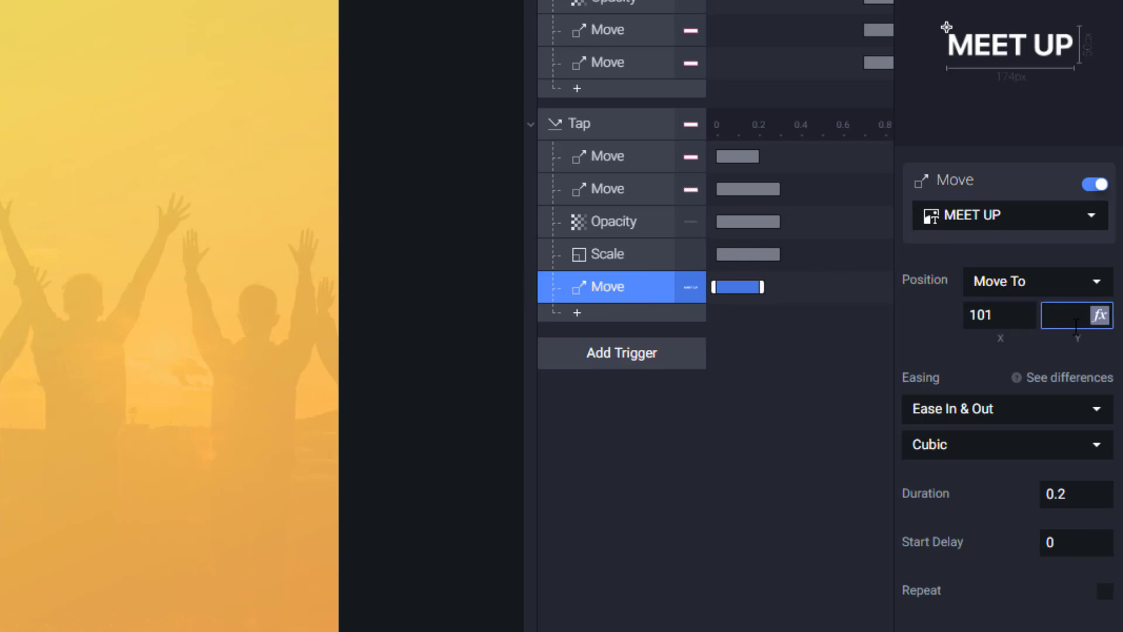
{"action": "type", "text": "-75"}
{"action": "left_click", "coordinate": [1062, 494]}
{"action": "key", "text": "BackSpace"}
{"action": "type", "text": "3"}
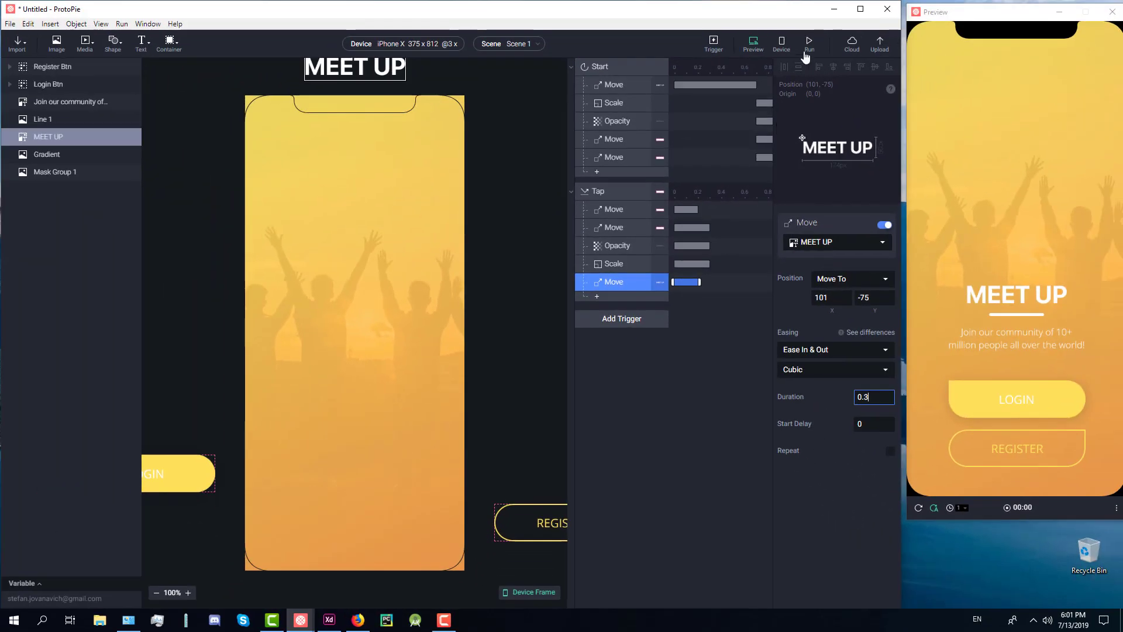
{"action": "left_click", "coordinate": [806, 54]}
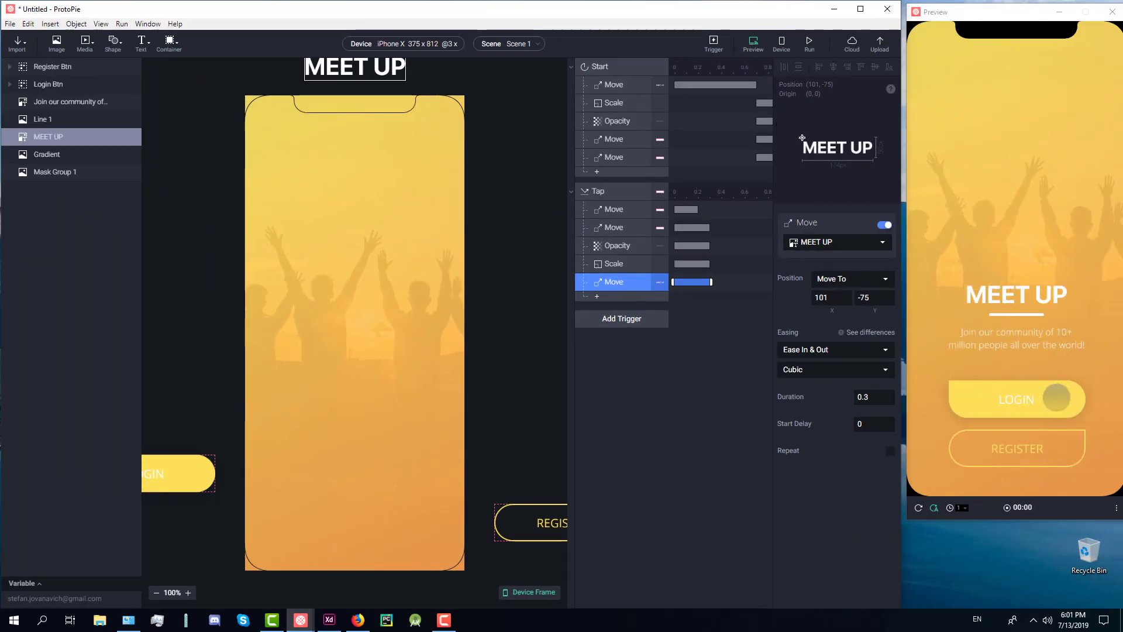
{"action": "left_click", "coordinate": [1055, 396]}
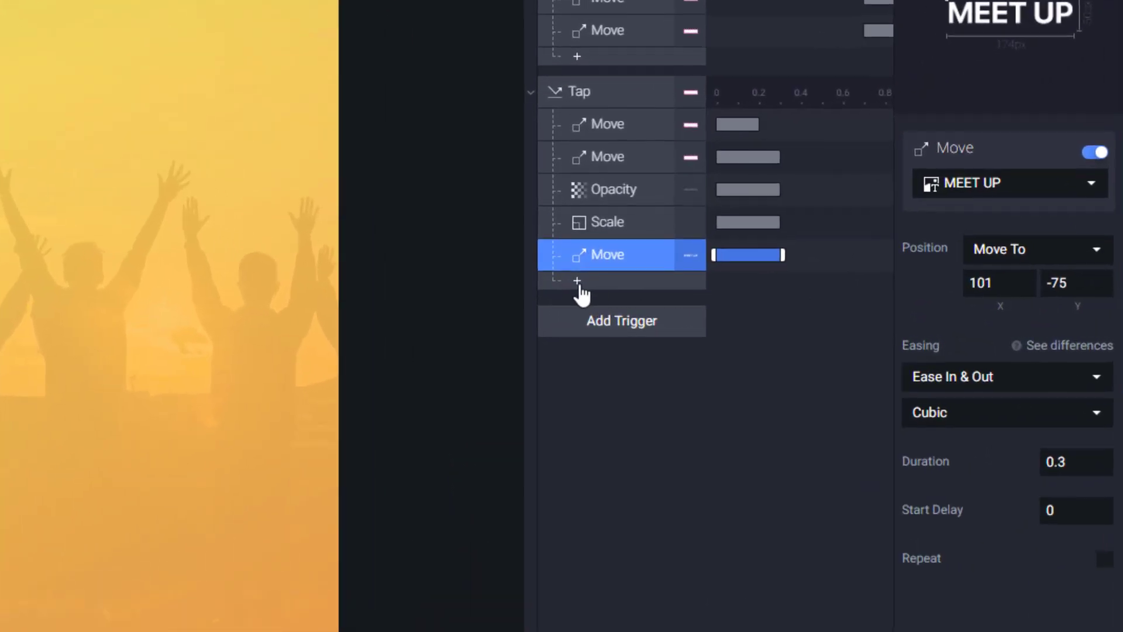
Step: Add a Jump response to the Tap trigger and create a new Scene 2
{"action": "left_click", "coordinate": [597, 296]}
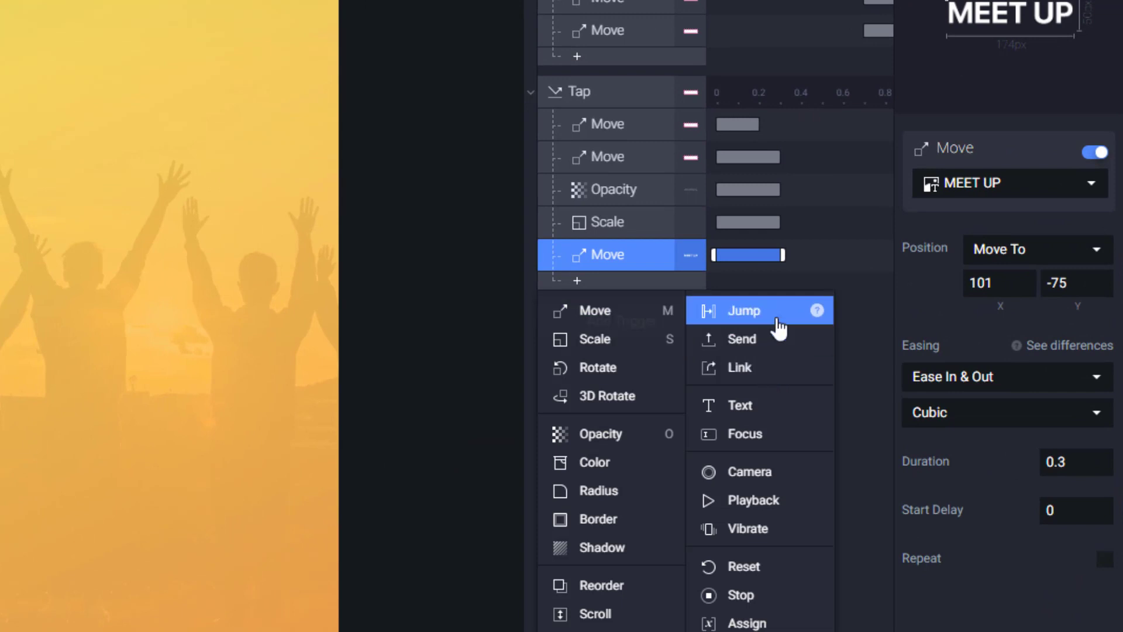
{"action": "left_click", "coordinate": [770, 320]}
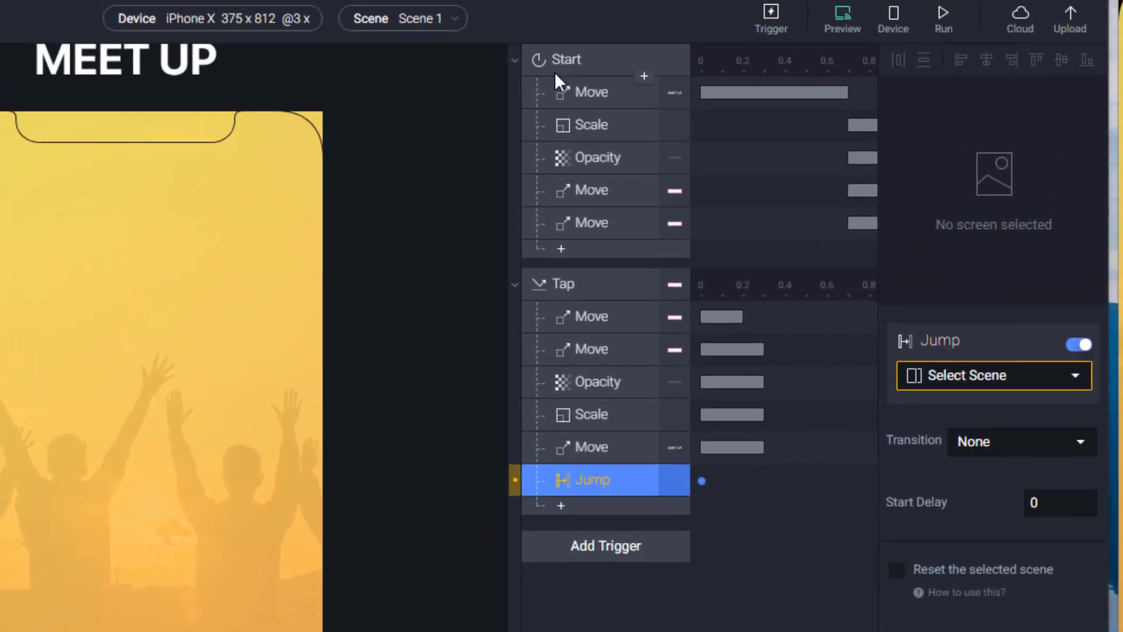
{"action": "left_click", "coordinate": [441, 29]}
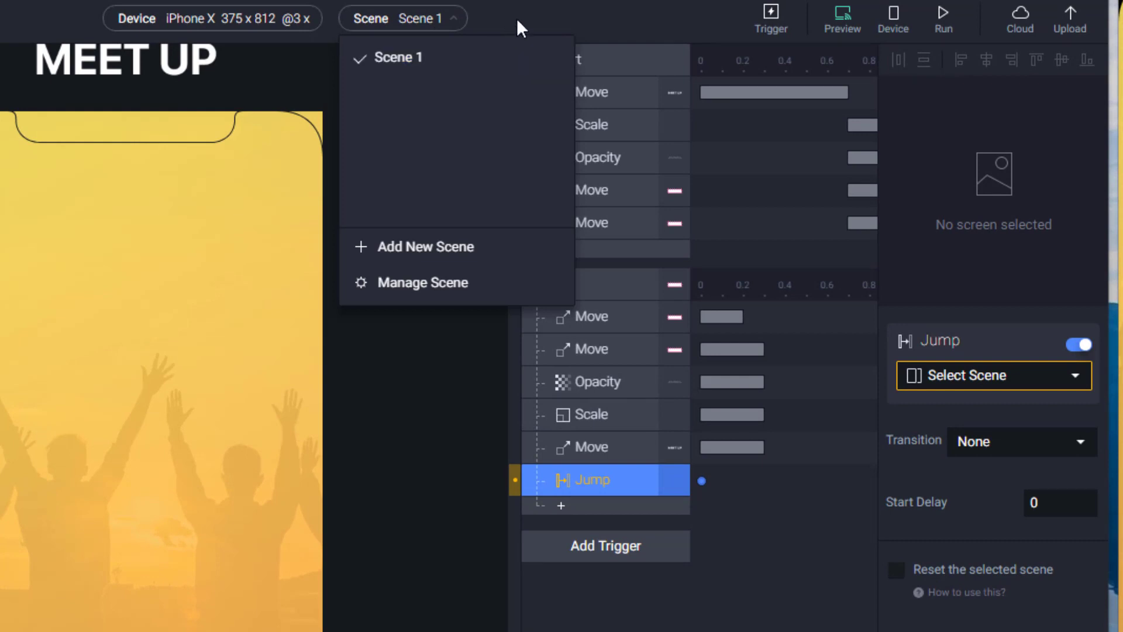
{"action": "left_click", "coordinate": [445, 255]}
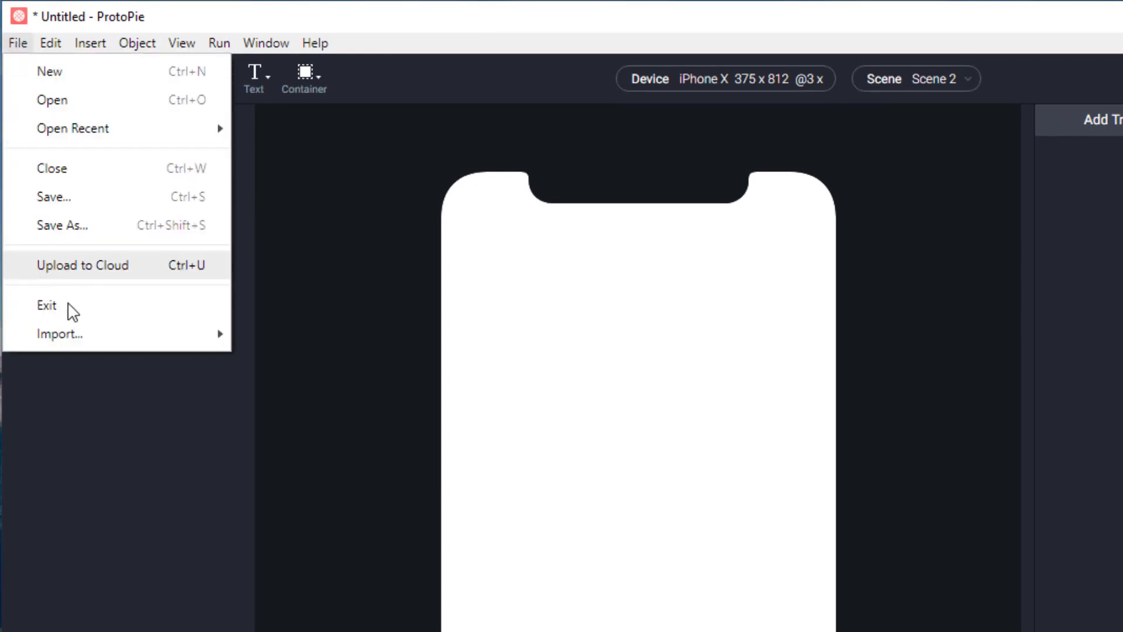
Step: Import the Second Screen artboard from Login Screen - MeetUp.xd into Scene 2
{"action": "mouse_move", "coordinate": [69, 334]}
{"action": "left_click", "coordinate": [222, 286]}
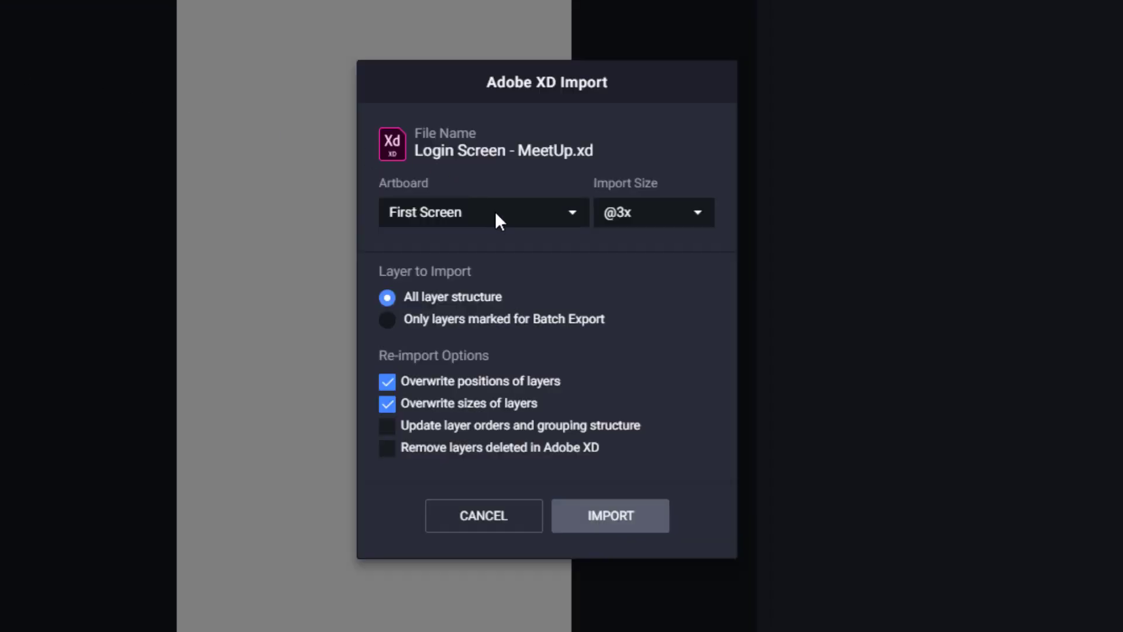
{"action": "left_click", "coordinate": [495, 212]}
{"action": "left_click", "coordinate": [479, 237]}
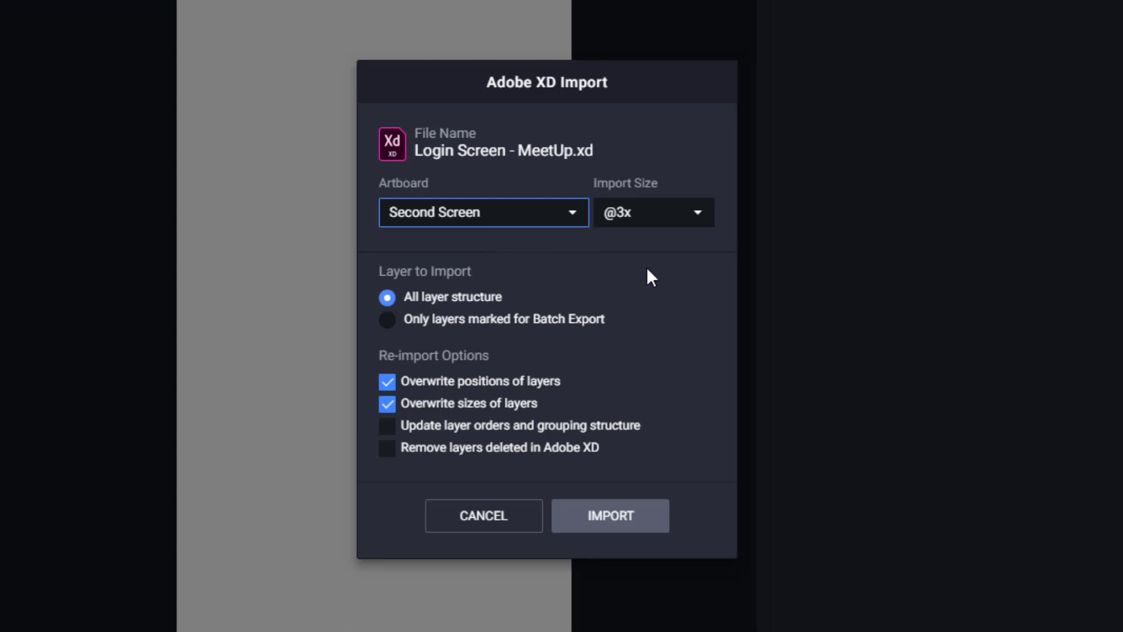
{"action": "left_click", "coordinate": [611, 515]}
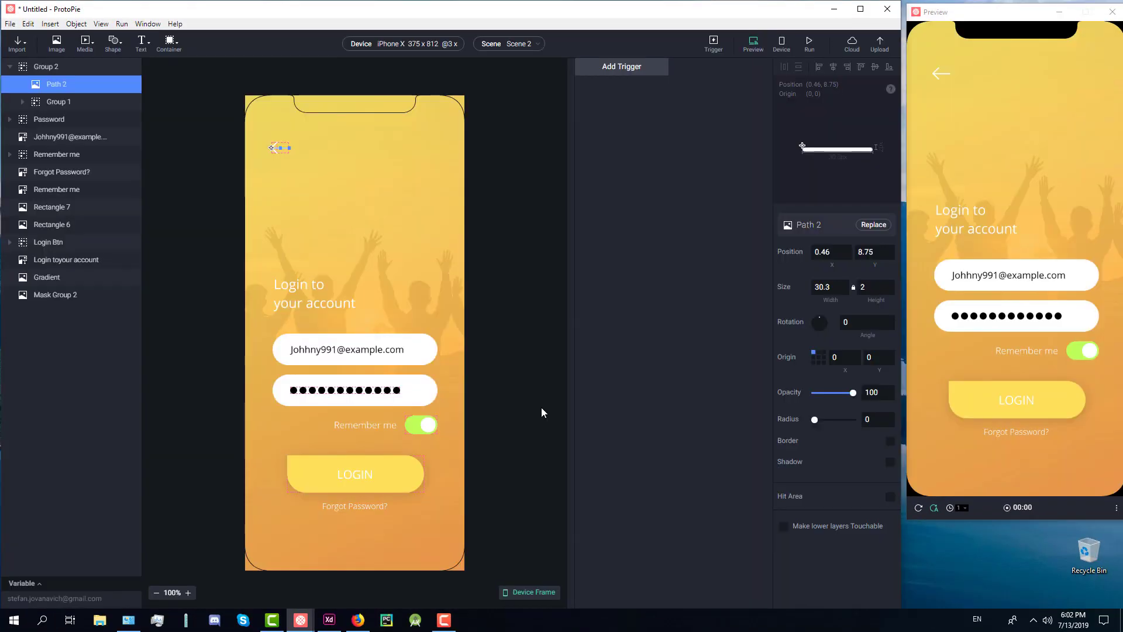
Step: Switch back to Scene 1
{"action": "left_click", "coordinate": [490, 201]}
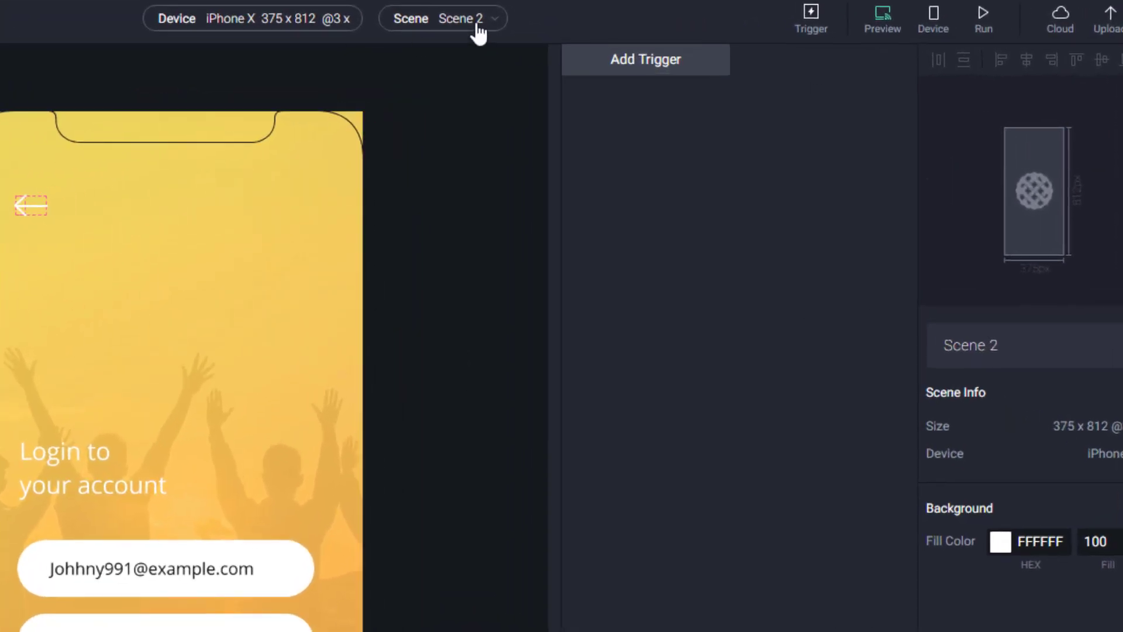
{"action": "left_click", "coordinate": [477, 24]}
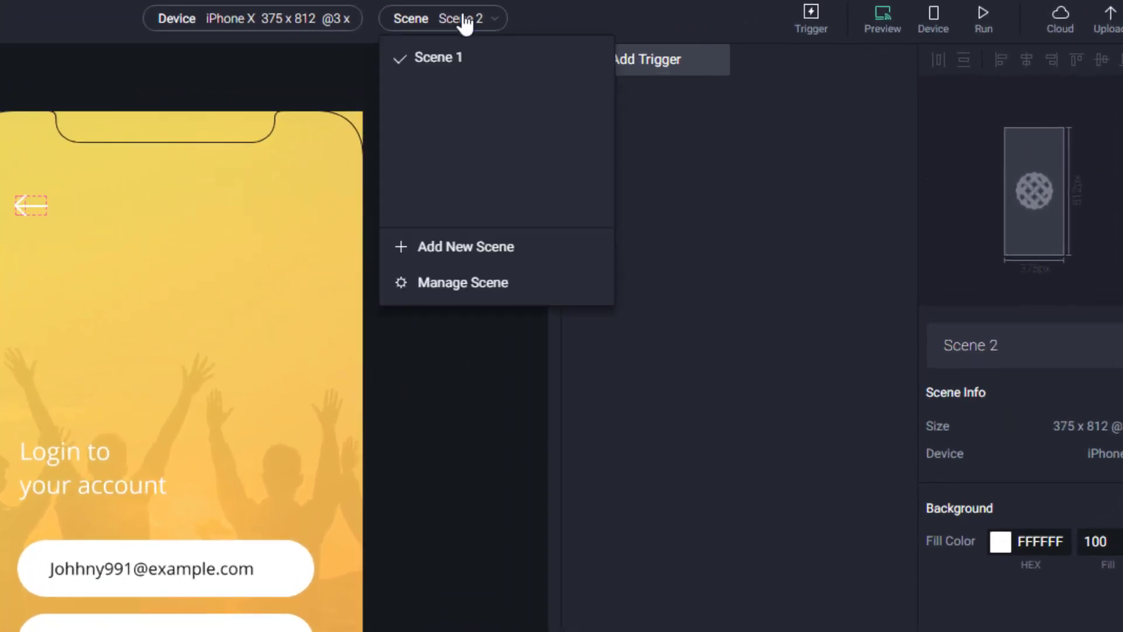
{"action": "left_click", "coordinate": [471, 59]}
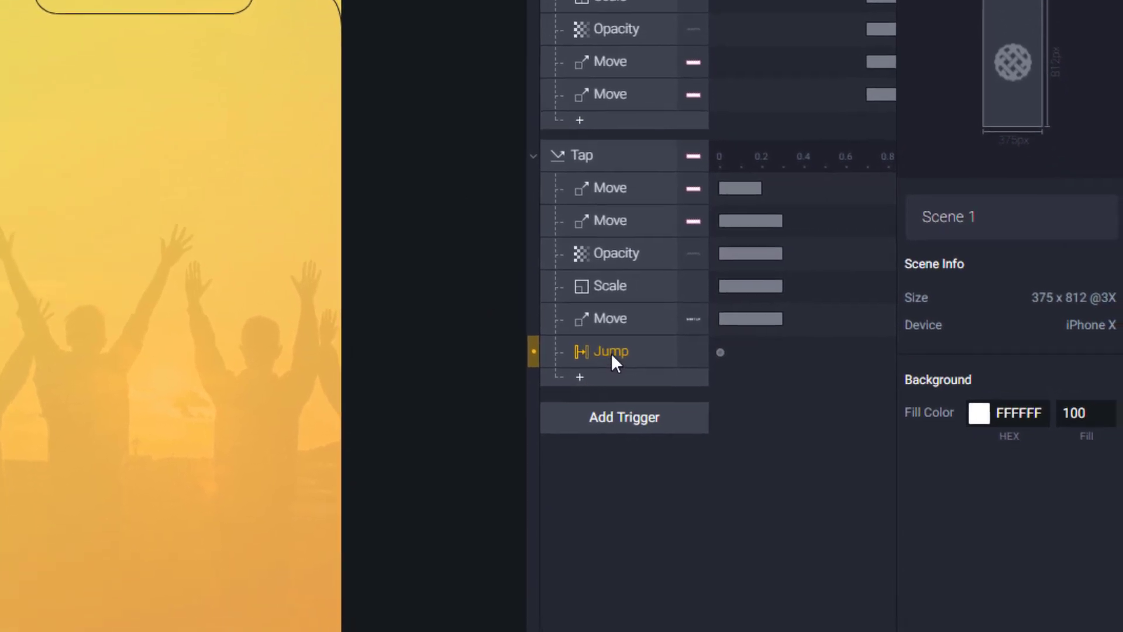
Step: Point the Jump at Scene 2 with a Slide Out, Right to Left transition and test LOGIN
{"action": "left_click", "coordinate": [622, 476]}
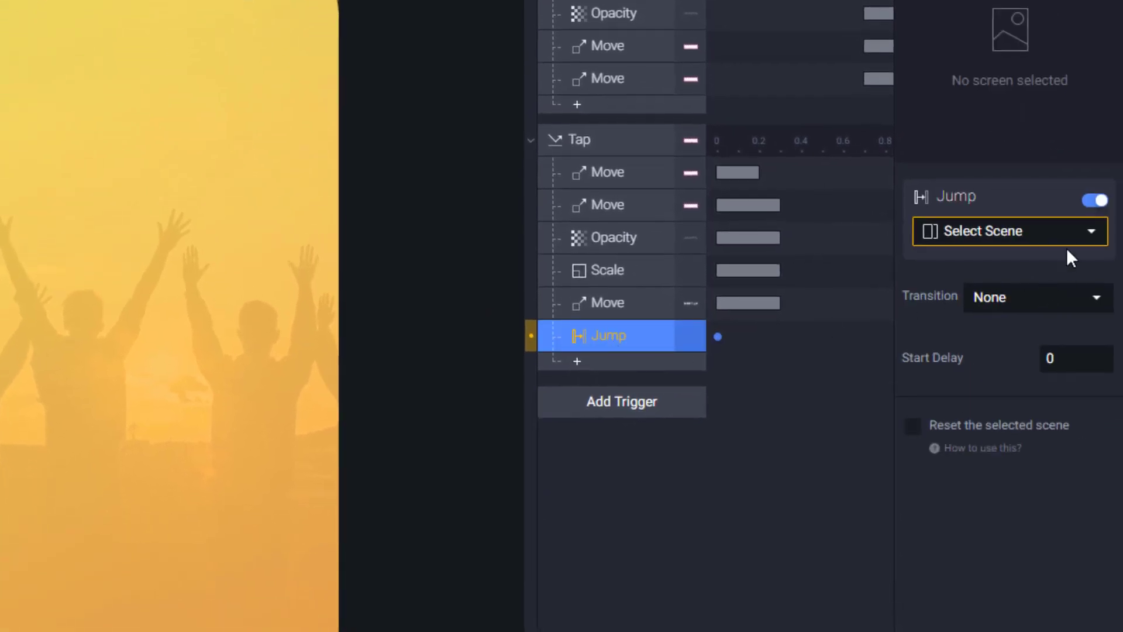
{"action": "left_click", "coordinate": [1068, 234]}
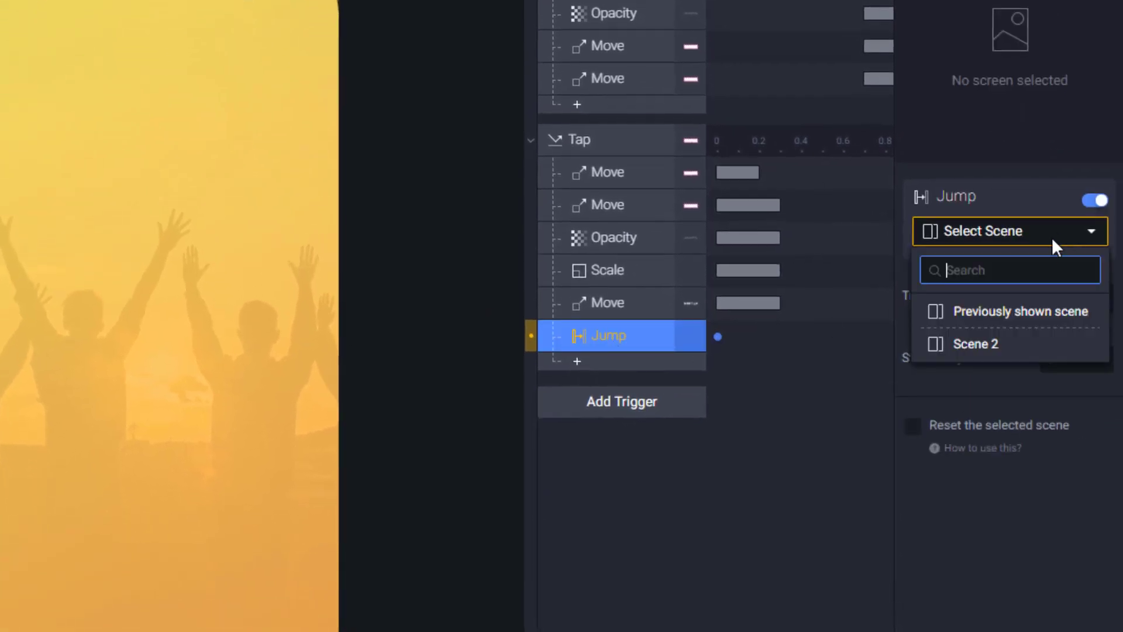
{"action": "left_click", "coordinate": [1004, 360]}
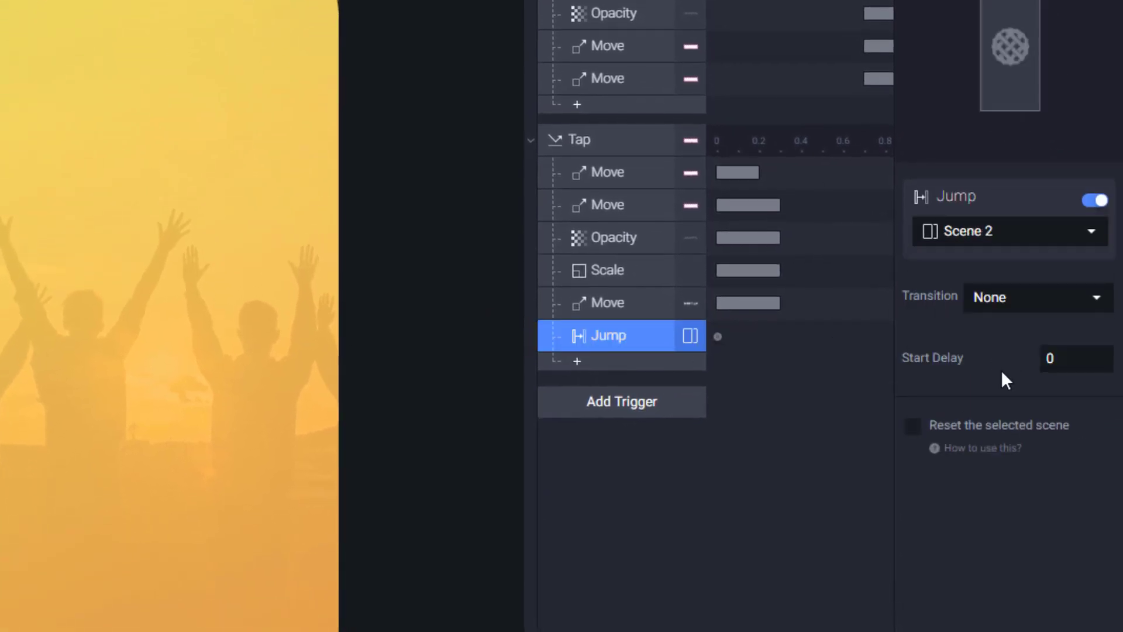
{"action": "left_click", "coordinate": [1069, 300]}
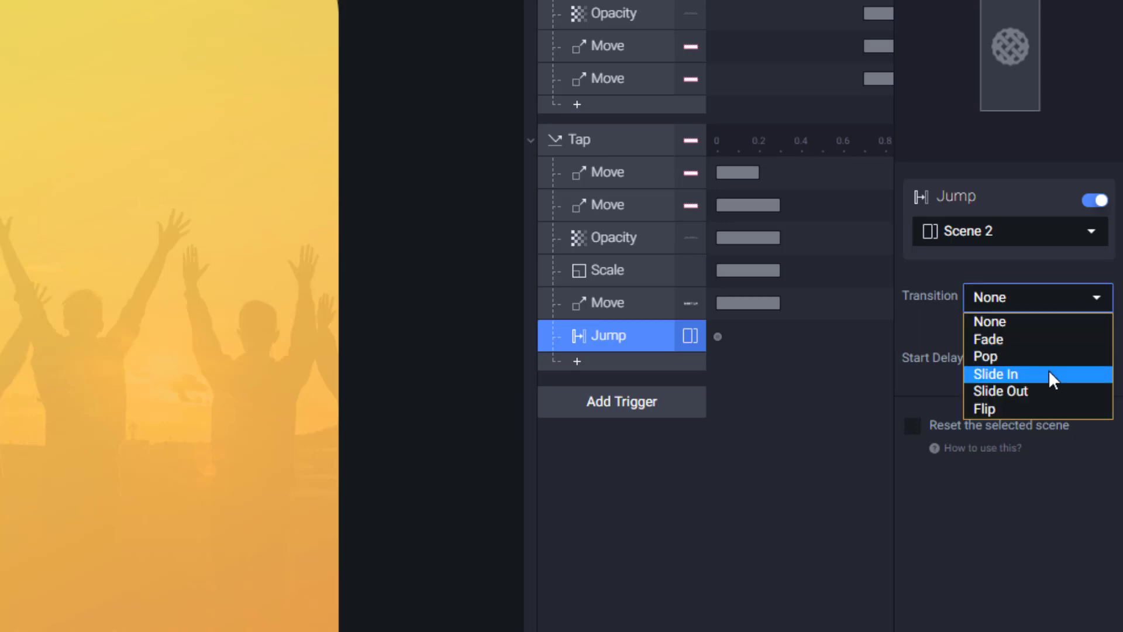
{"action": "left_click", "coordinate": [1048, 390]}
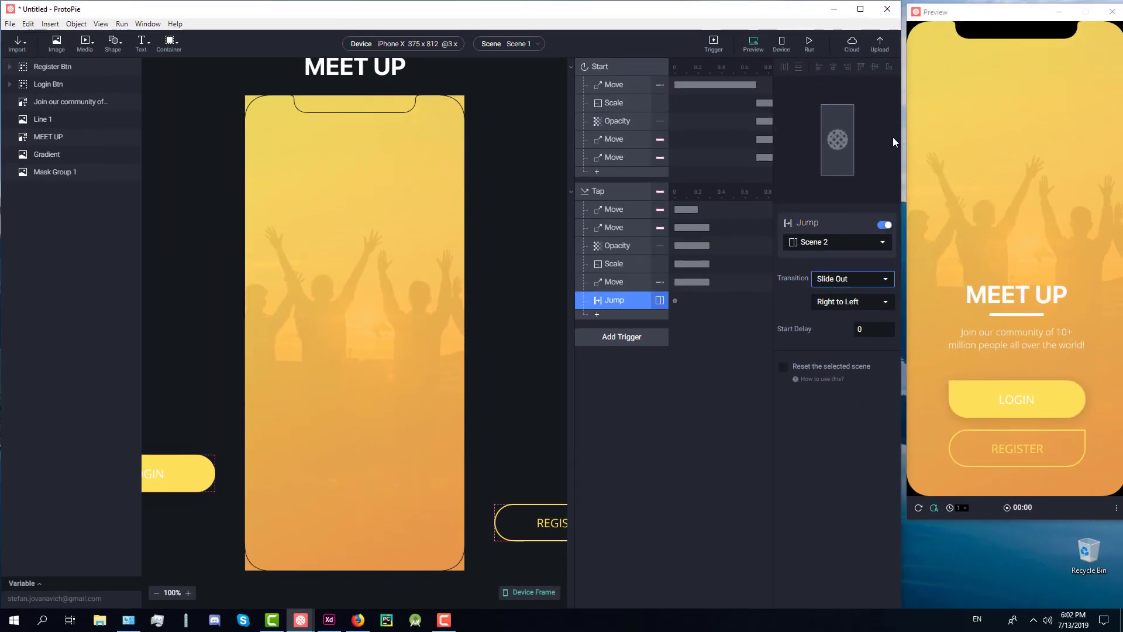
{"action": "left_click", "coordinate": [1068, 403]}
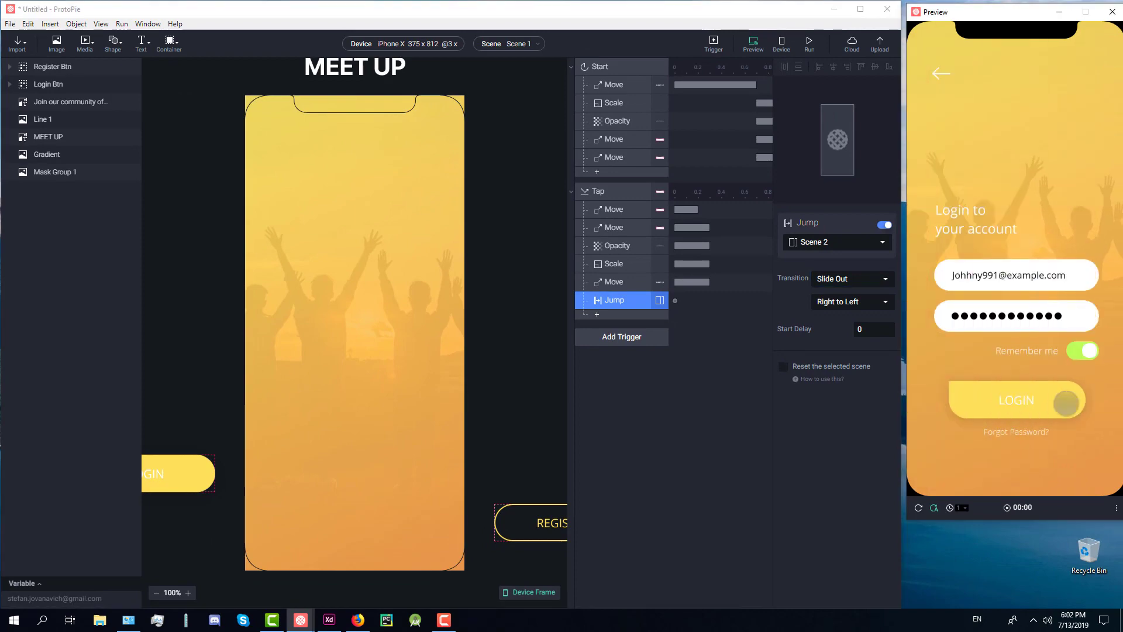
Step: Give the Jump a 0.5 s start delay and replay LOGIN in the preview
{"action": "left_click", "coordinate": [610, 282]}
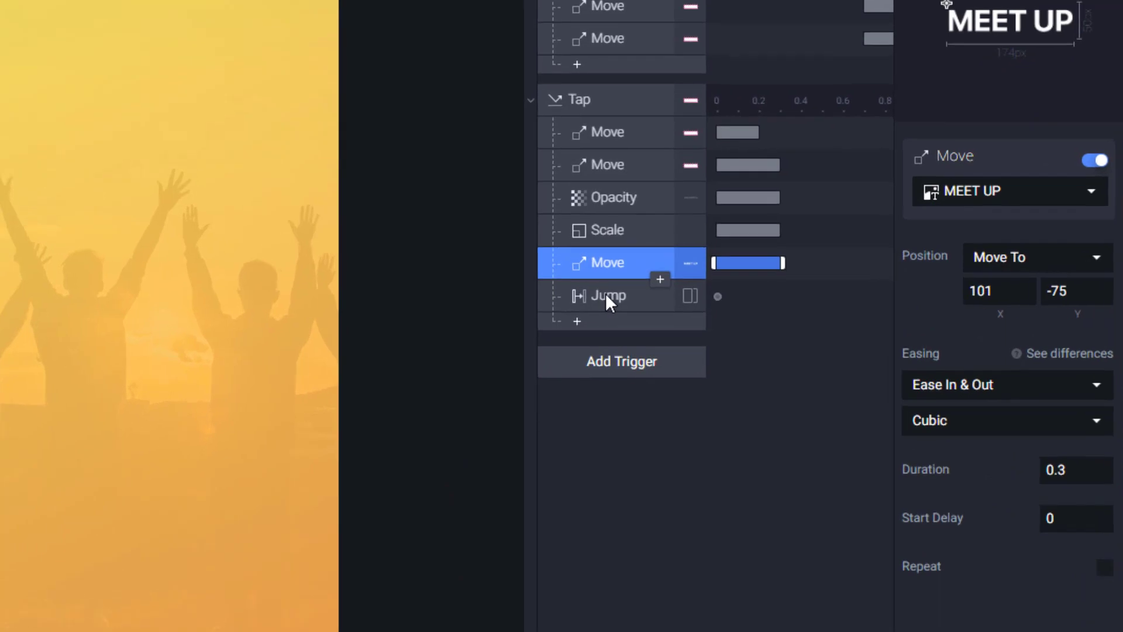
{"action": "left_click", "coordinate": [611, 300]}
{"action": "left_click", "coordinate": [856, 330]}
{"action": "type", "text": ".5"}
{"action": "key", "text": "Return"}
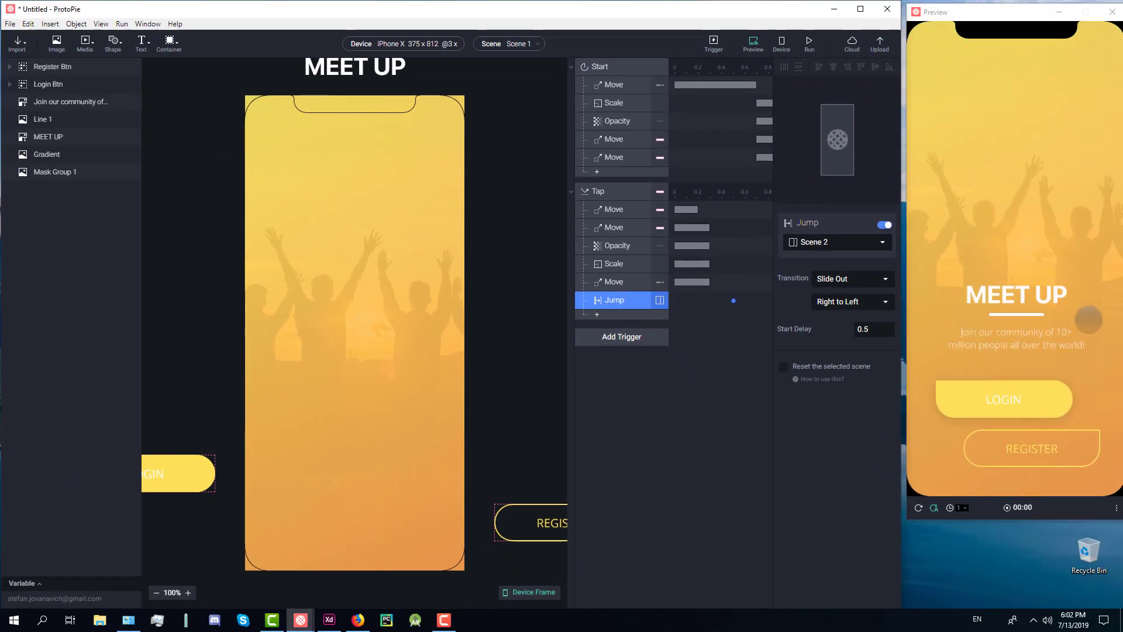
{"action": "left_click", "coordinate": [1062, 403]}
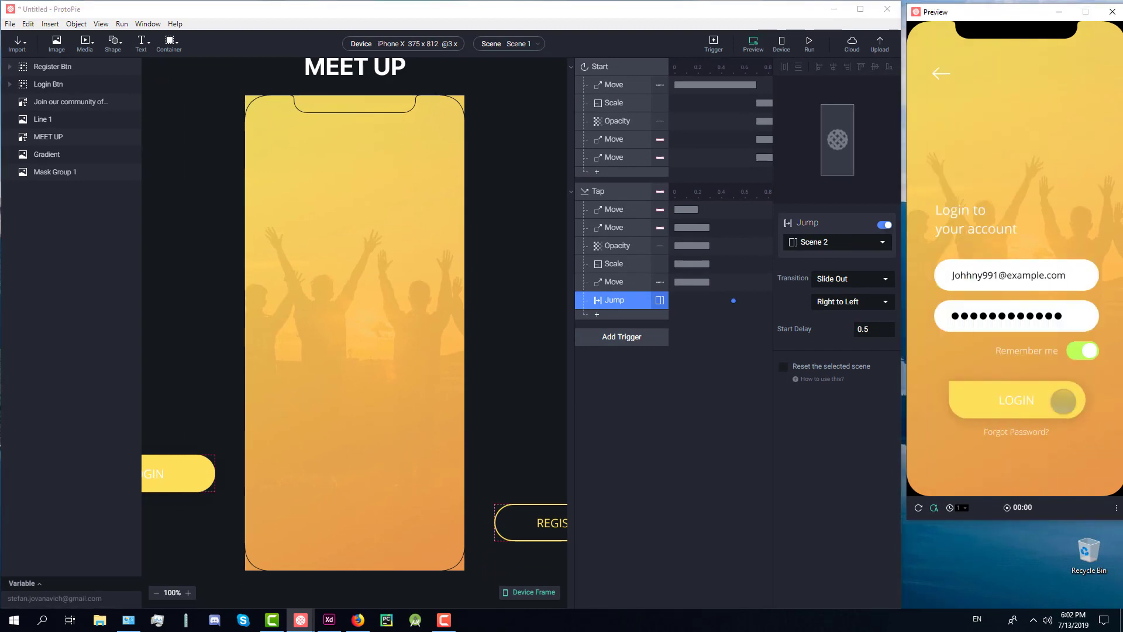
{"action": "left_click", "coordinate": [810, 42]}
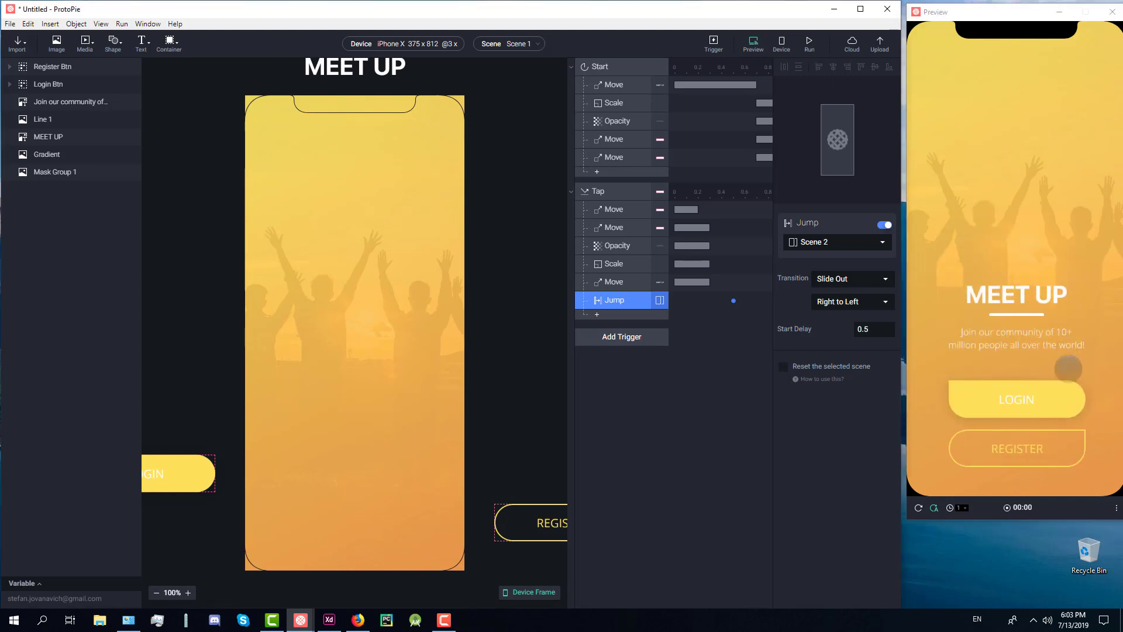
{"action": "left_click", "coordinate": [1066, 397]}
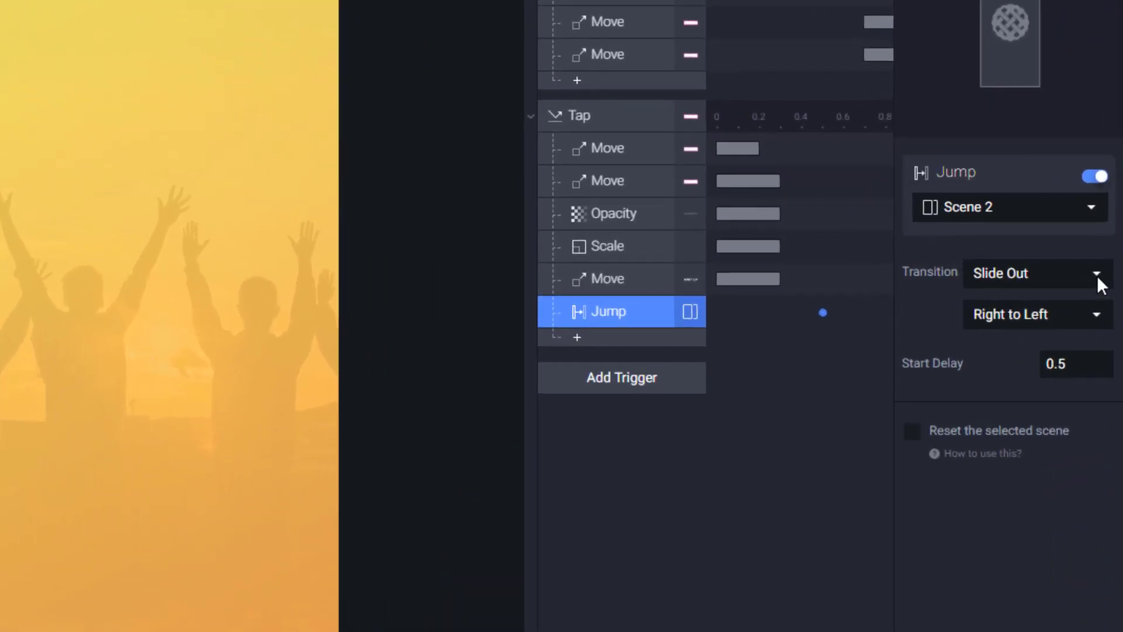
Step: Change the Slide Out direction to Bottom to Top and test LOGIN again
{"action": "left_click", "coordinate": [1097, 275]}
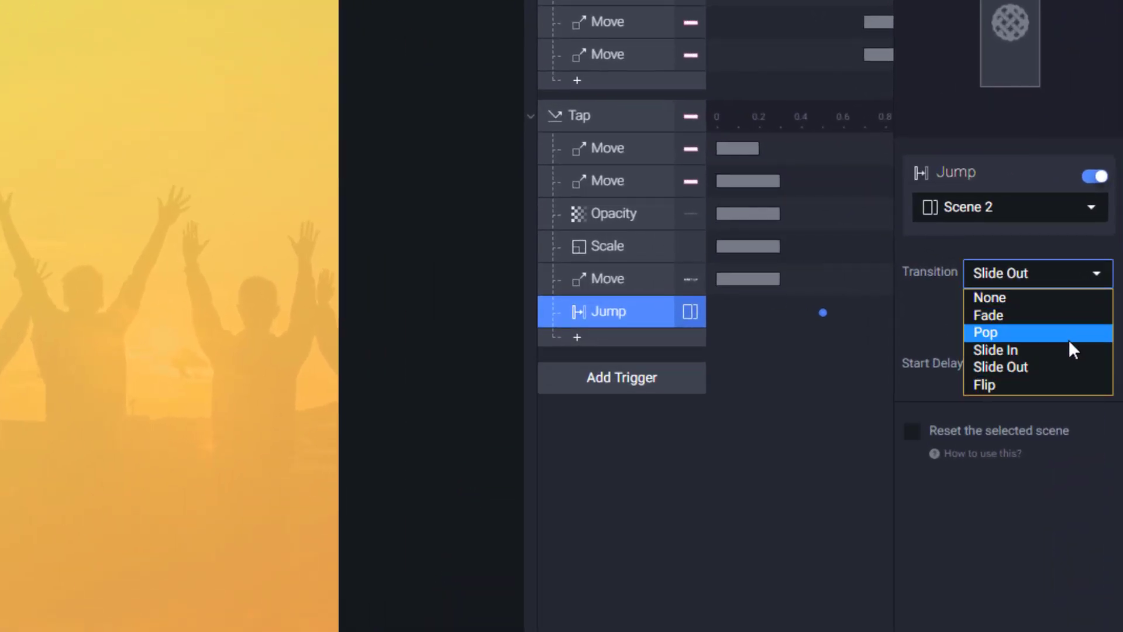
{"action": "left_click", "coordinate": [1045, 505]}
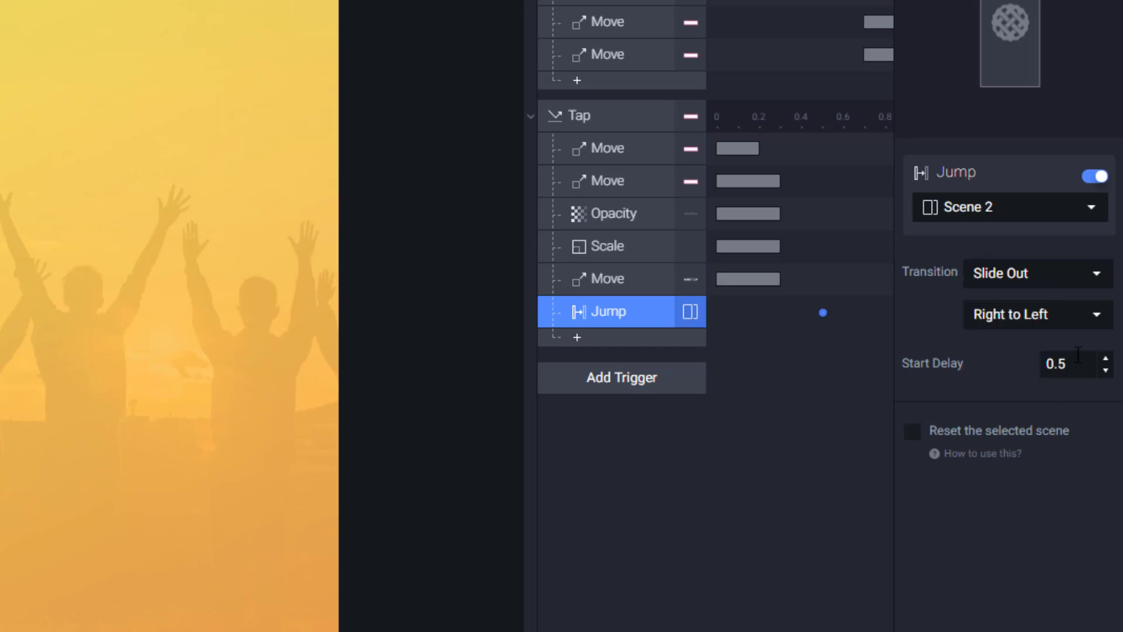
{"action": "left_click", "coordinate": [1092, 325]}
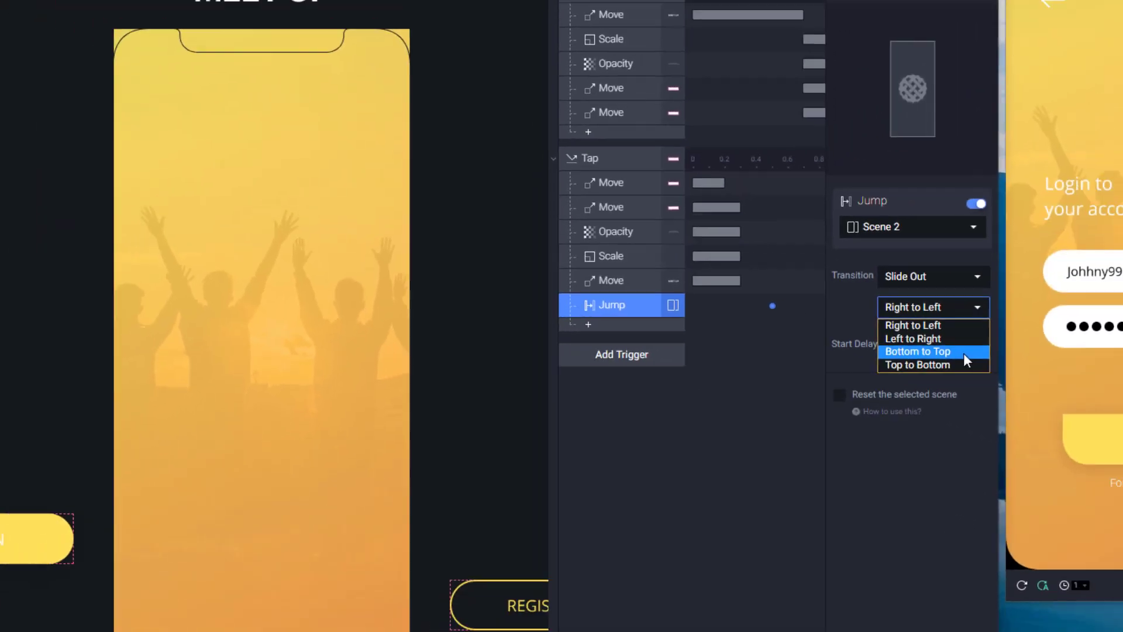
{"action": "left_click", "coordinate": [1082, 376]}
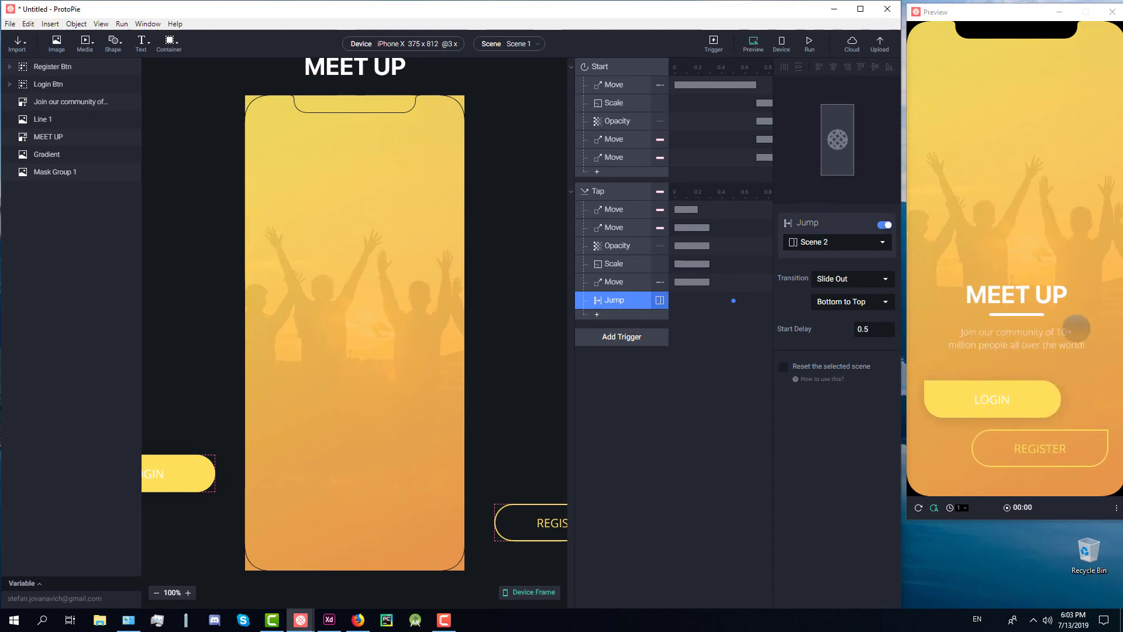
{"action": "left_click", "coordinate": [1064, 395]}
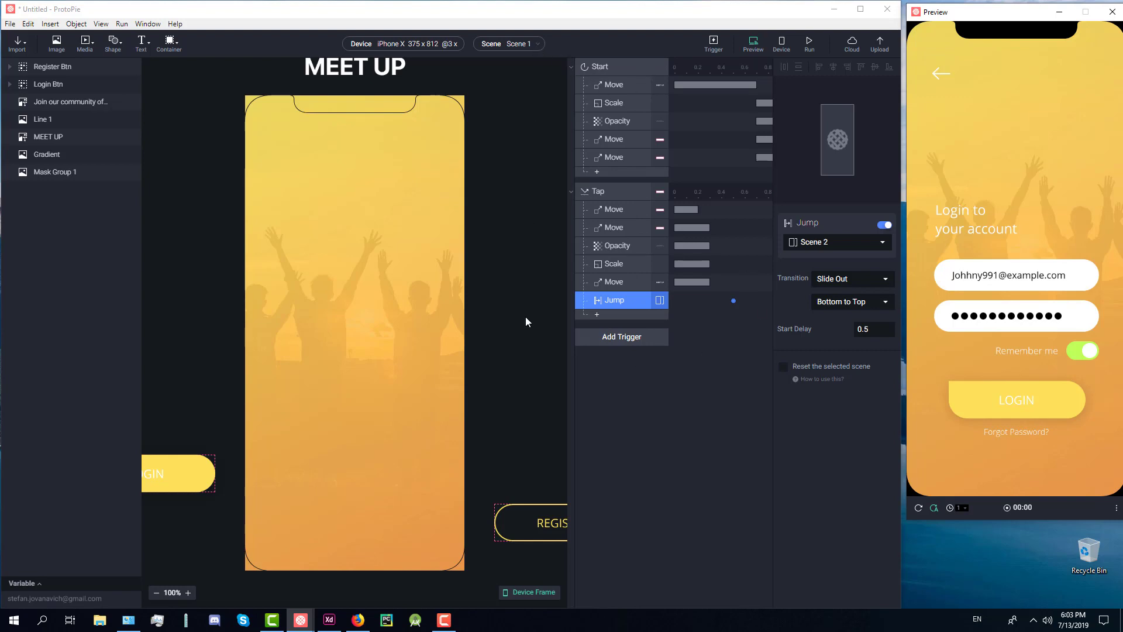
{"action": "left_click", "coordinate": [443, 621]}
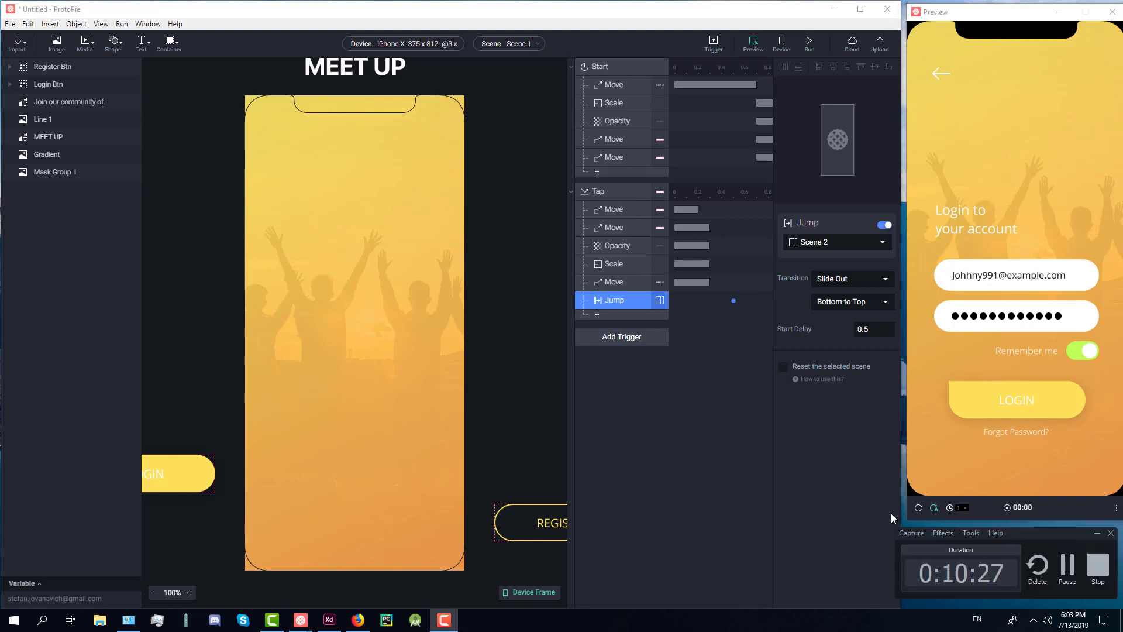
{"action": "left_click", "coordinate": [1097, 533]}
{"action": "left_click", "coordinate": [665, 14]}
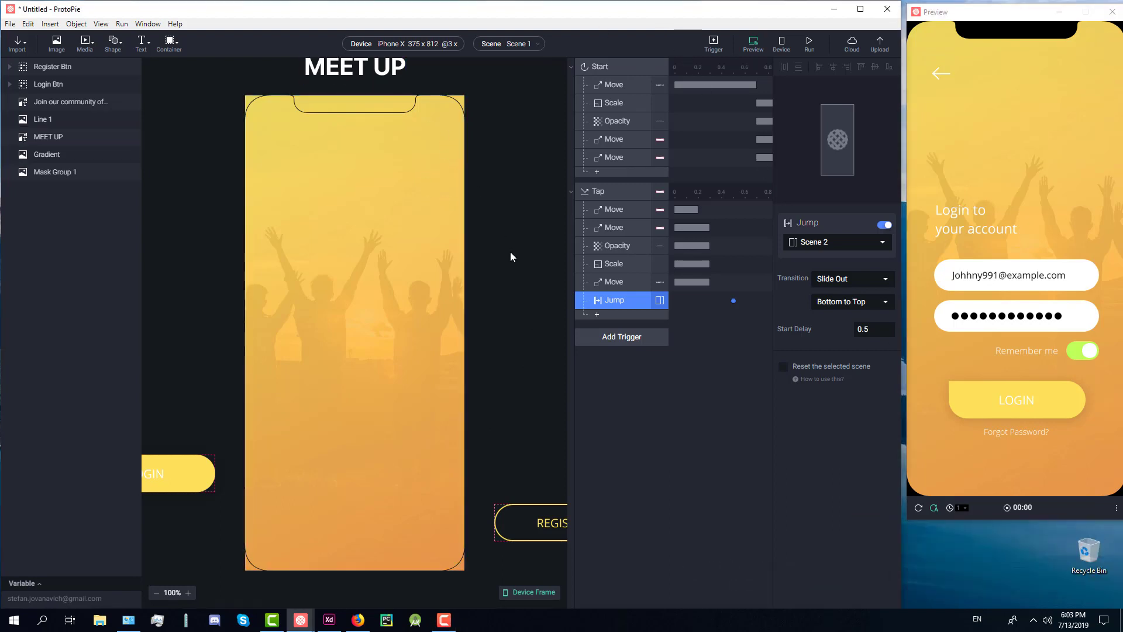
{"action": "scroll", "coordinate": [511, 251], "scroll_direction": "up", "scroll_amount": 1}
{"action": "scroll", "coordinate": [510, 283], "scroll_direction": "down", "scroll_amount": 1}
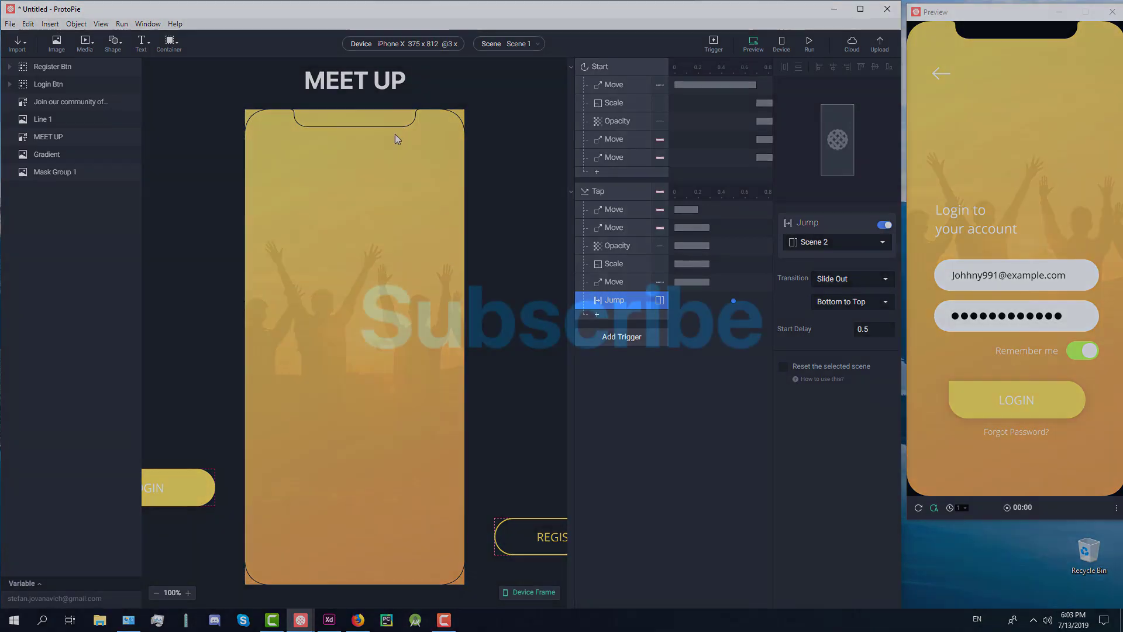